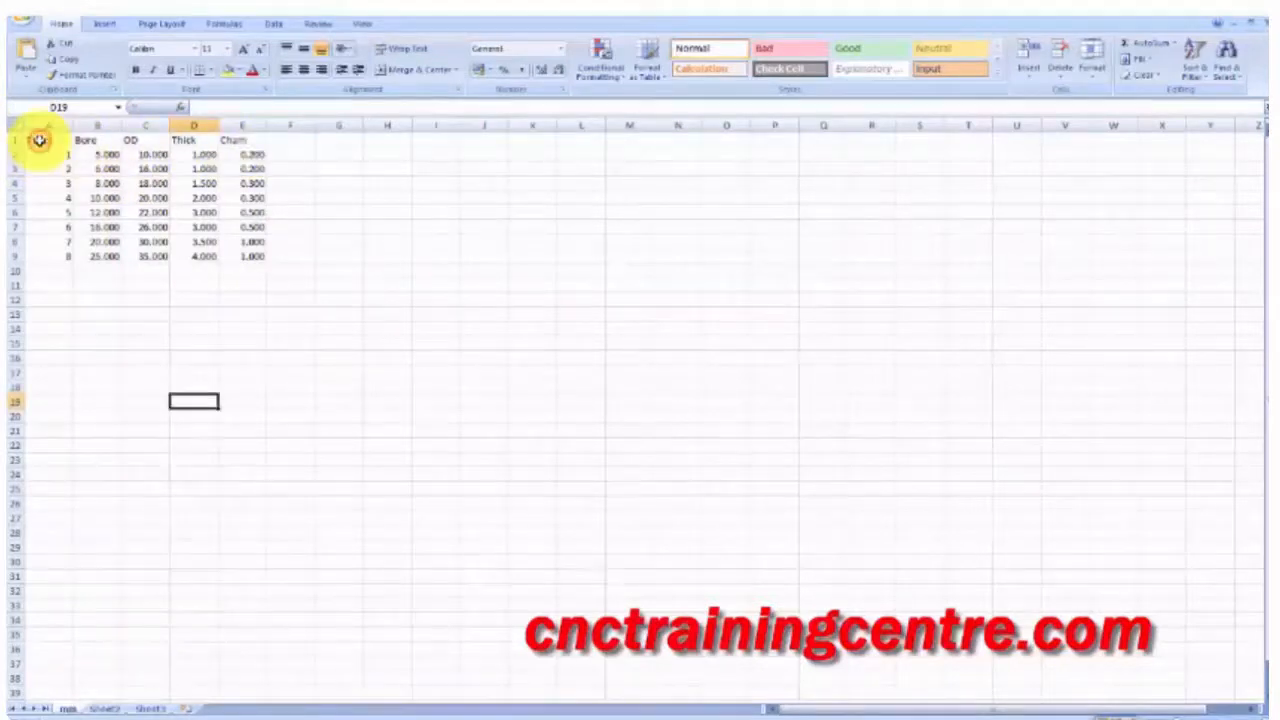
Review the washer table's Type, Bore, OD, Thick and Cham column headings and the numbered types in column A
left_click(39, 140)
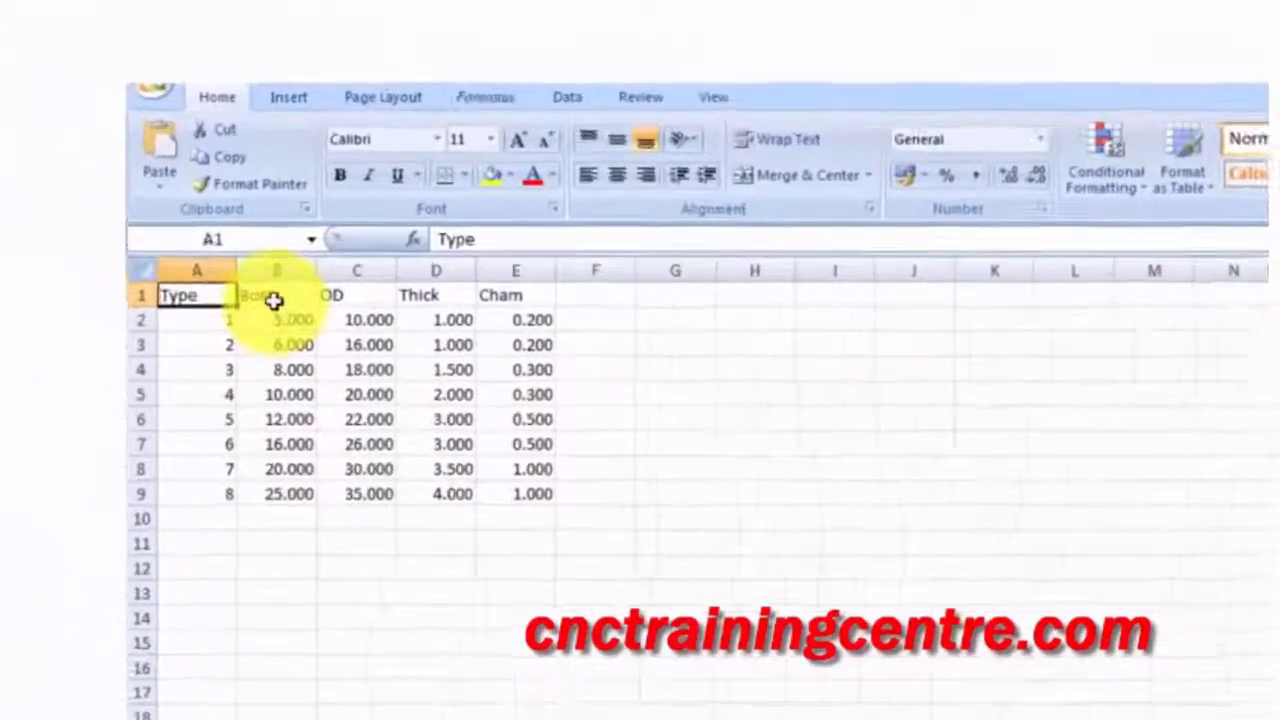
left_click(96, 142)
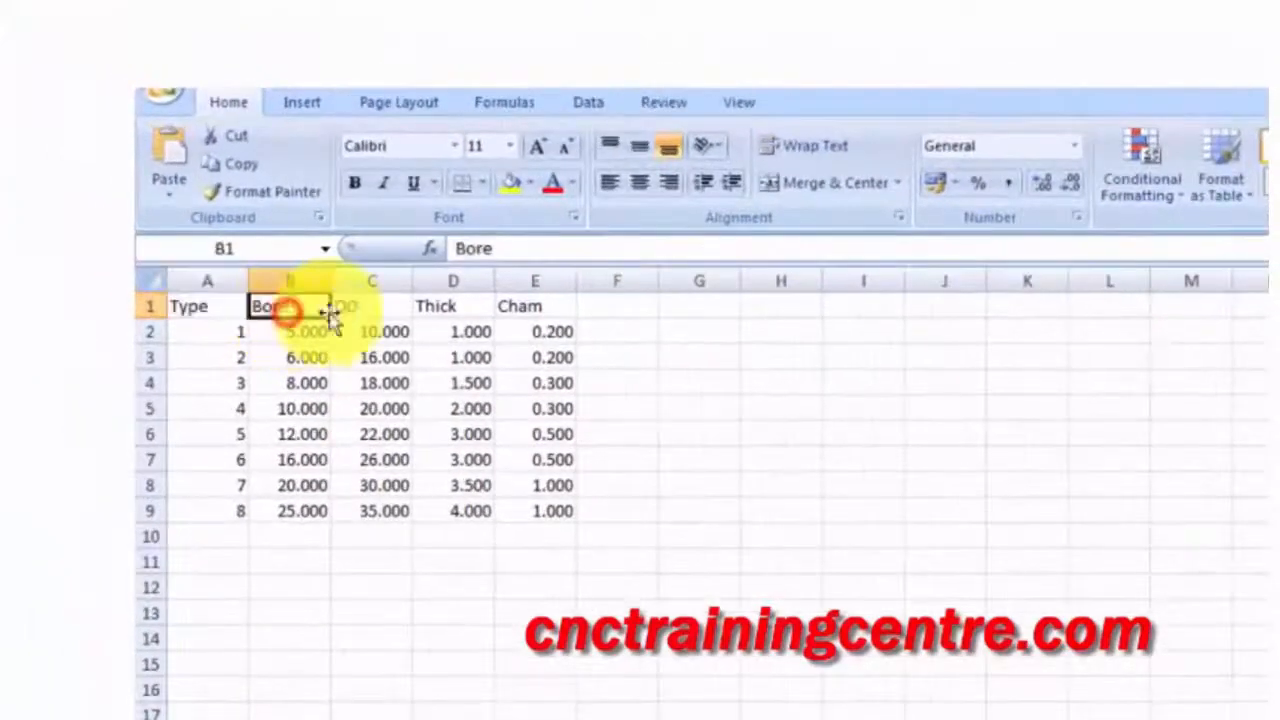
left_click(348, 308)
left_click(457, 309)
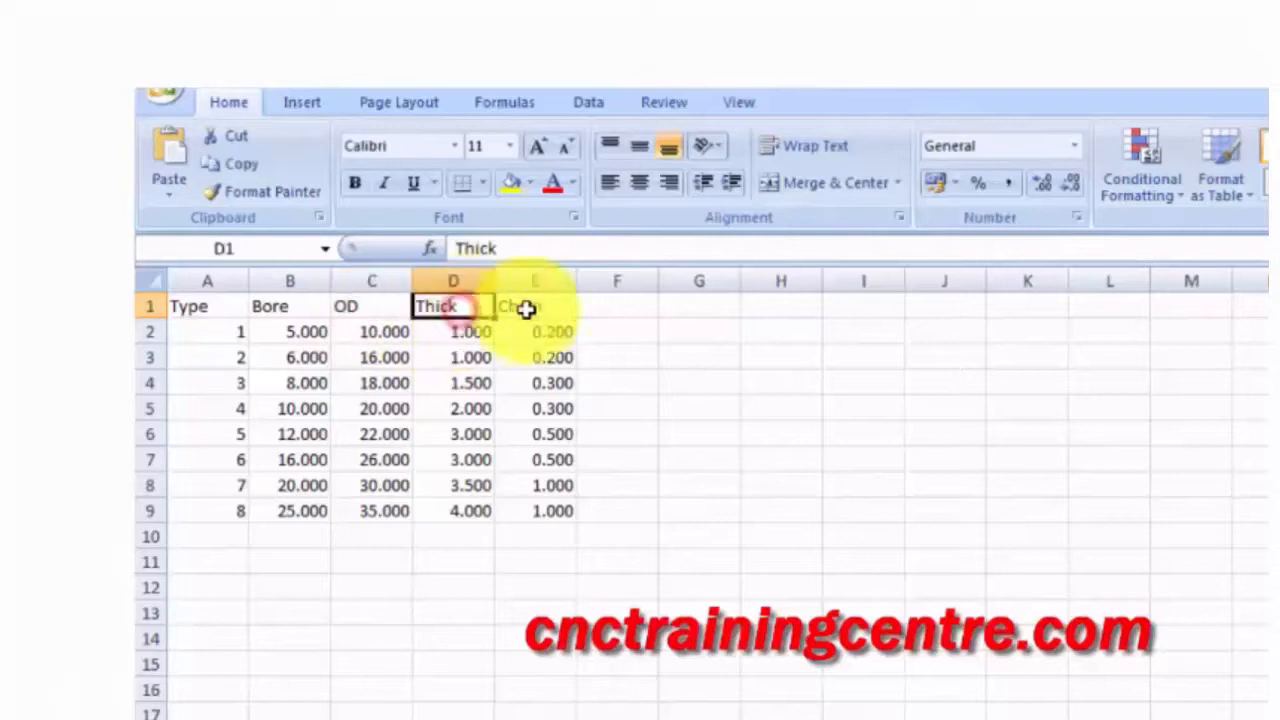
left_click(526, 309)
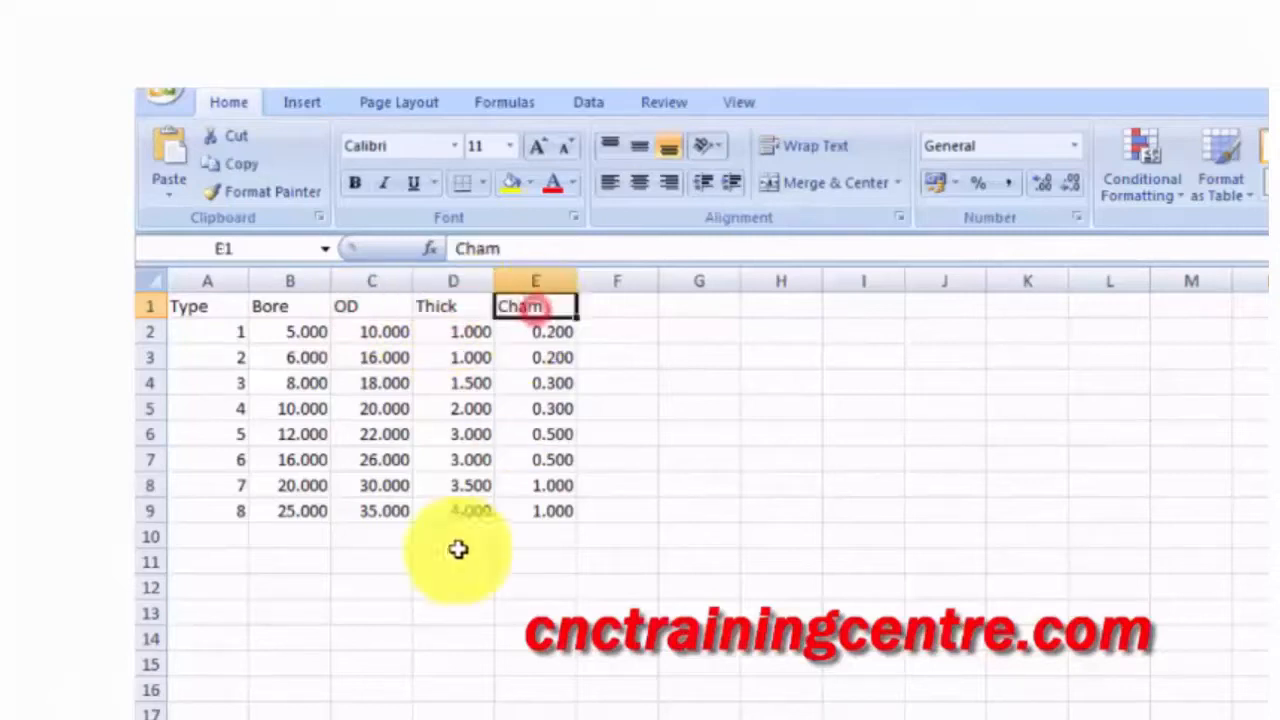
left_click(214, 335)
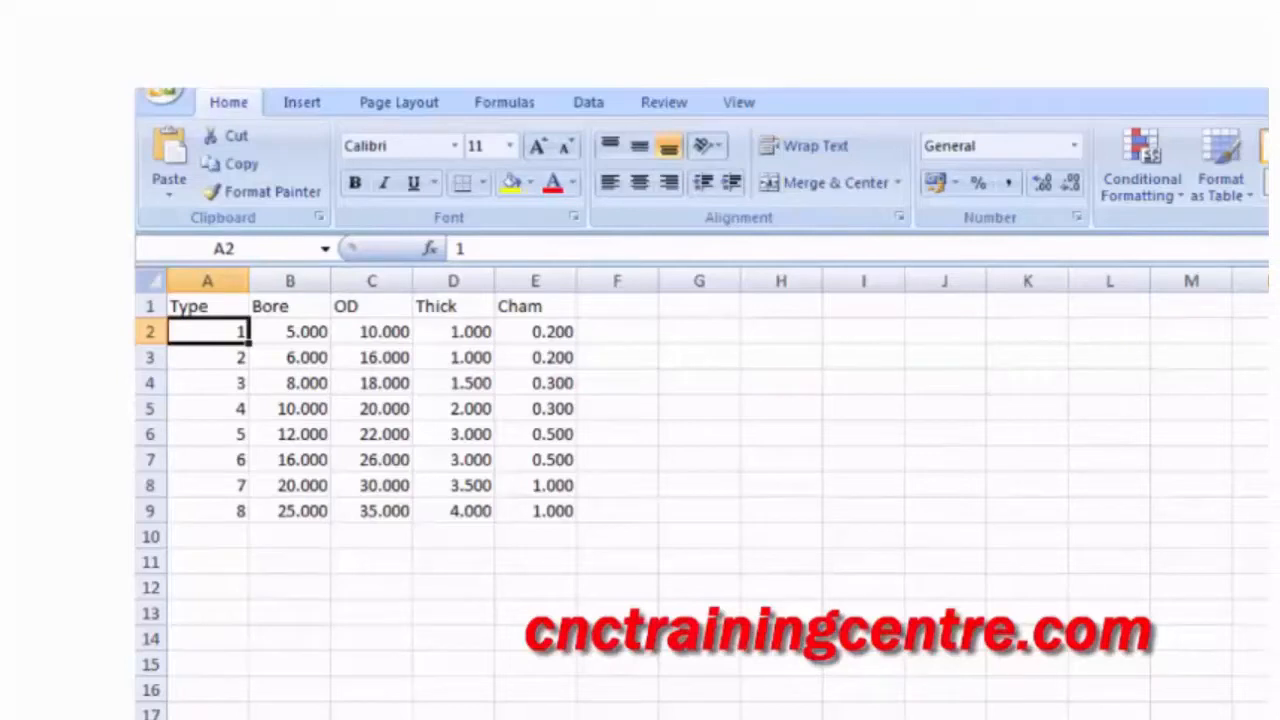
key("Down")
key("Down")
key("Down")
key("Down")
key("Down")
key("Down")
key("Down")
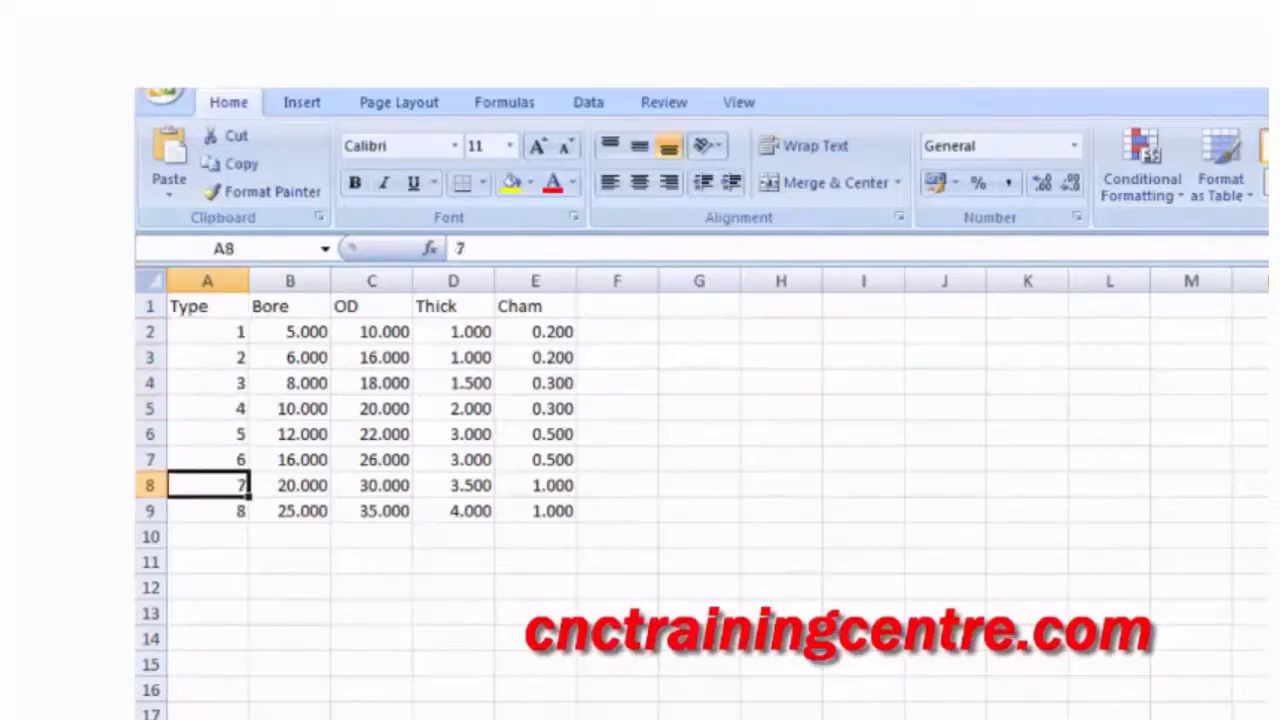
key("Up")
key("Up")
key("Up")
key("Up")
key("Up")
key("Up")
key("Up")
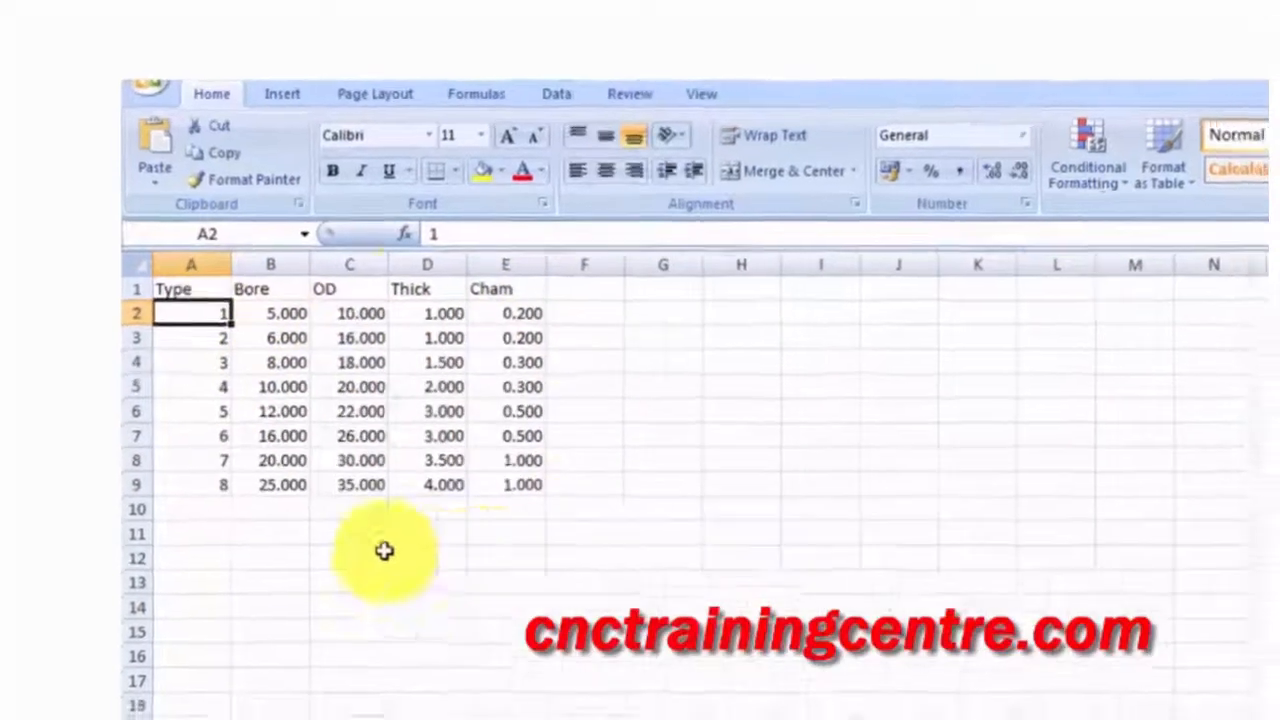
Format cells B2:E14 as Number with 3 decimal places
left_click_drag(268, 313, 390, 567)
left_click_drag(227, 382, 334, 400)
right_click(214, 366)
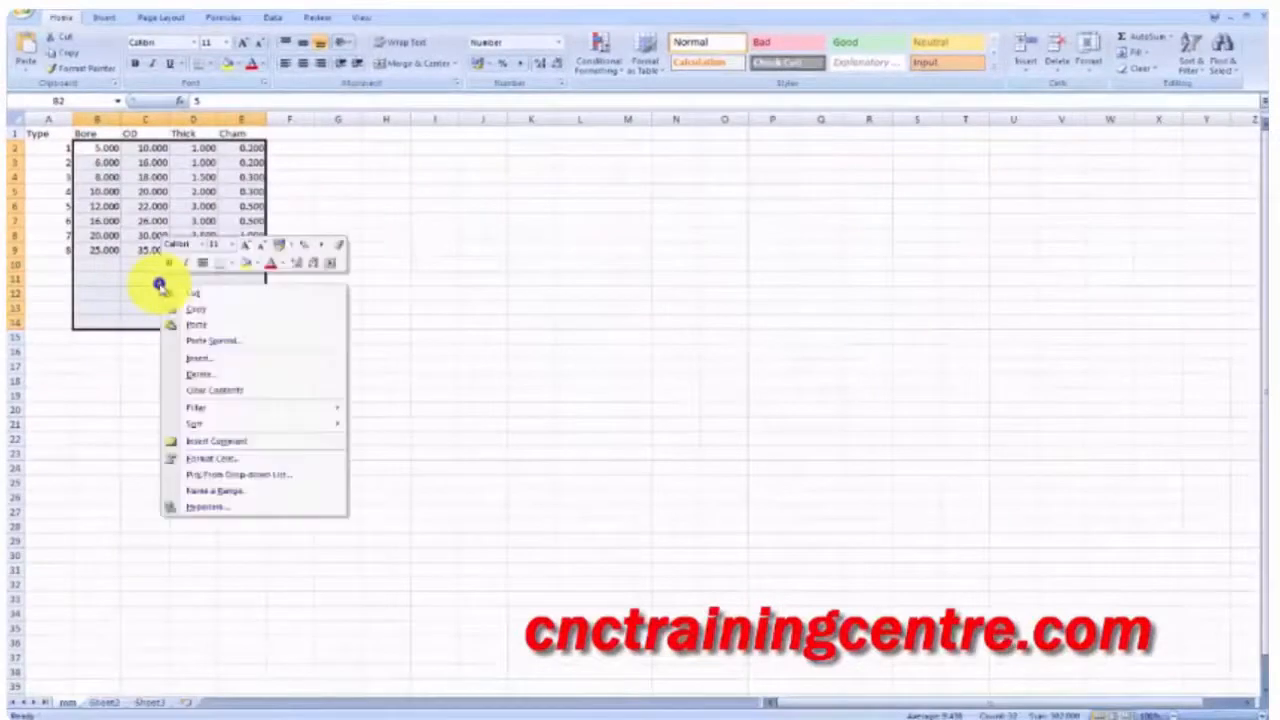
left_click(205, 460)
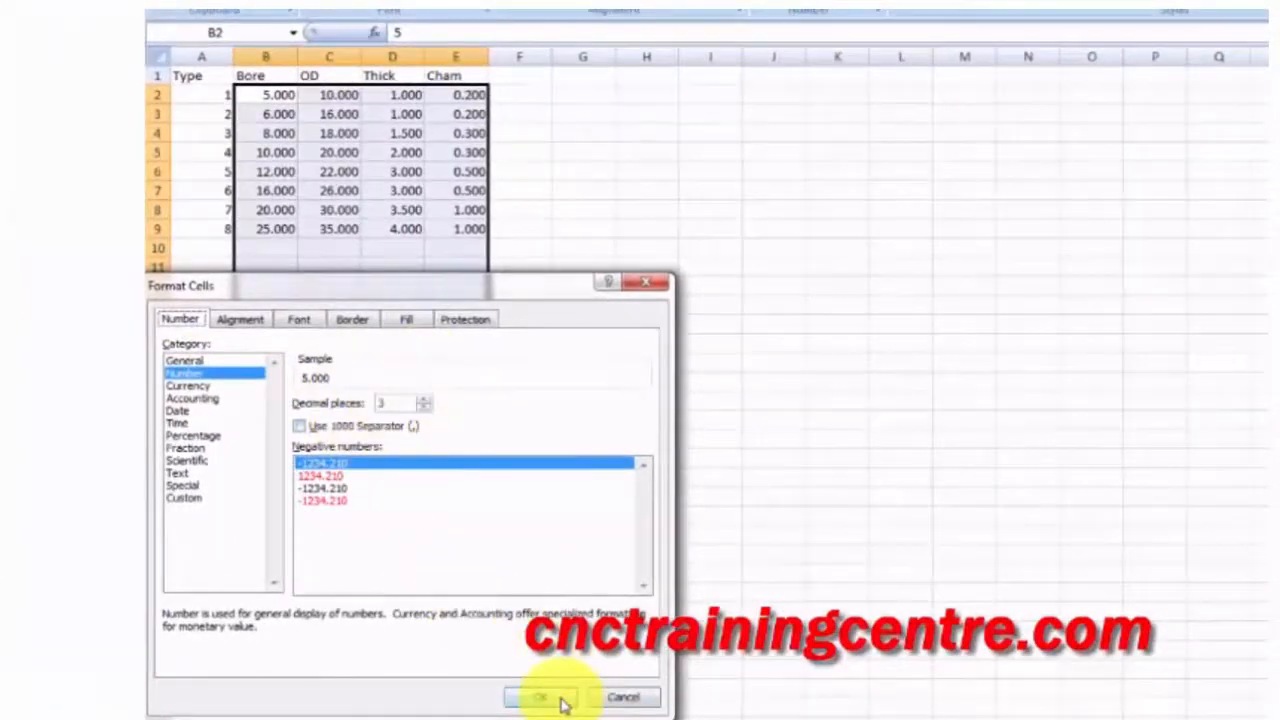
left_click(558, 699)
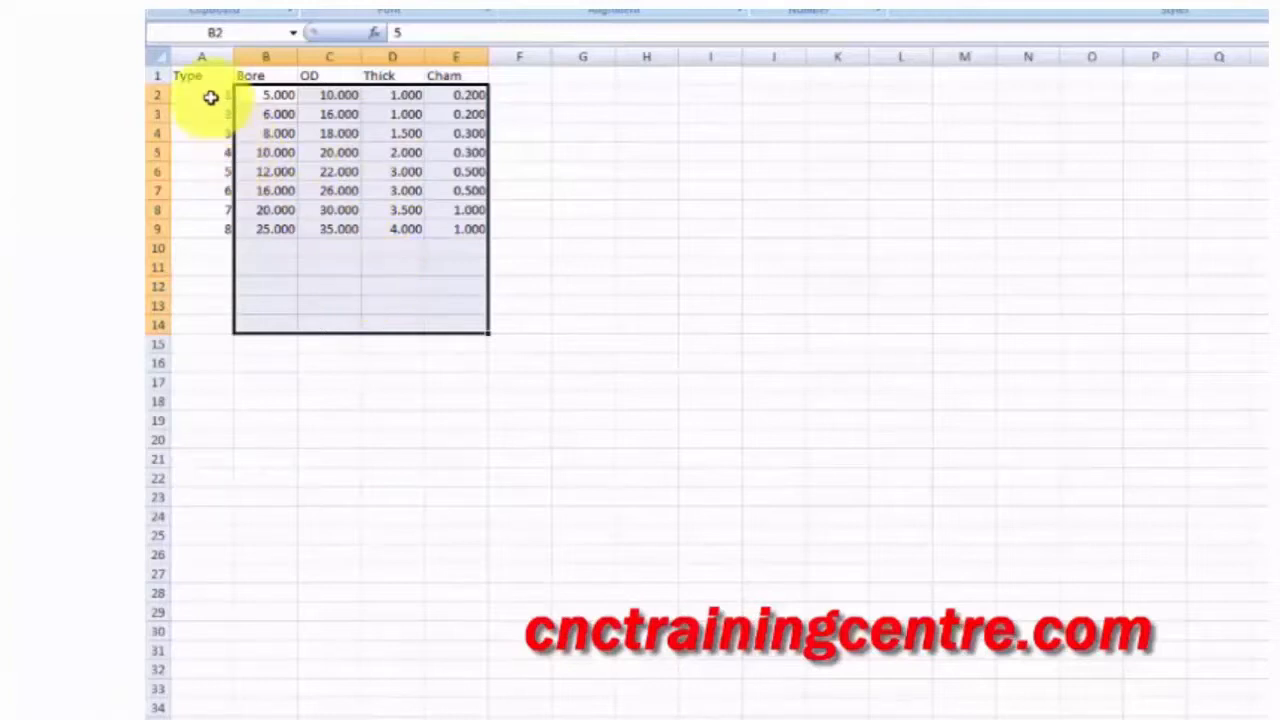
Check the number format of the Type cells A2:A13 without changing it
left_click_drag(211, 97, 175, 291)
right_click(197, 280)
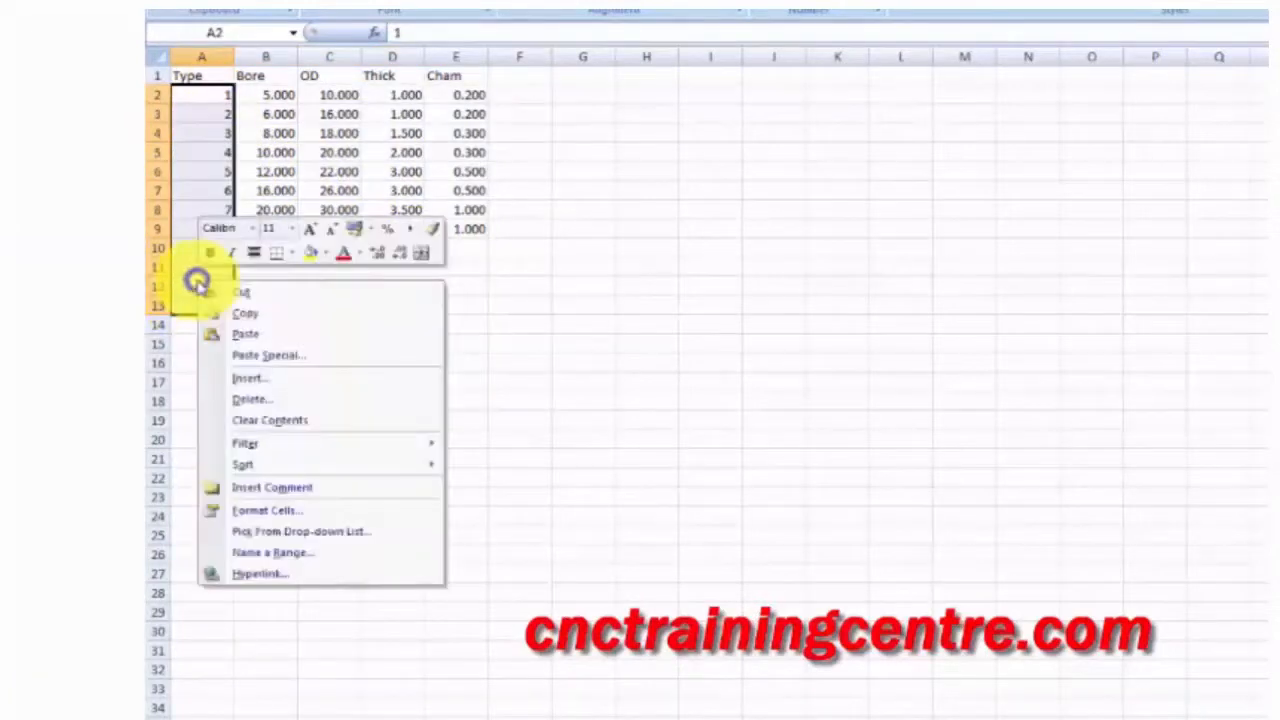
left_click(246, 512)
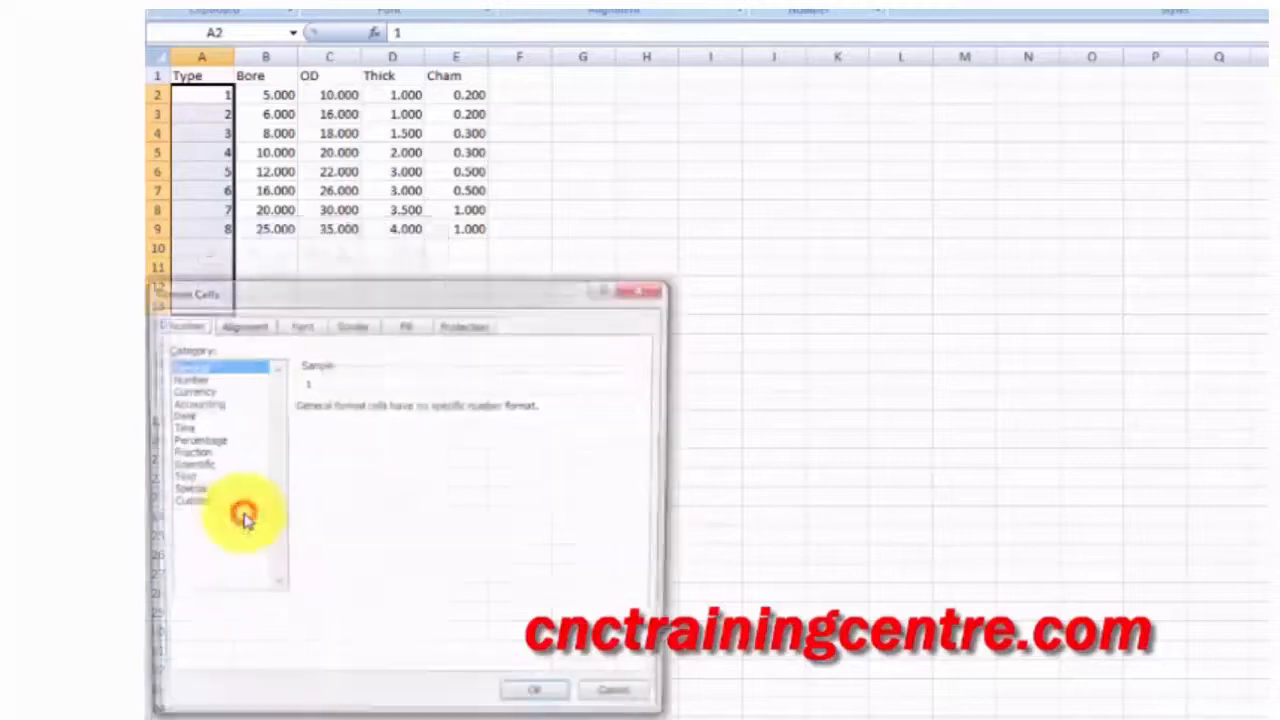
left_click(618, 700)
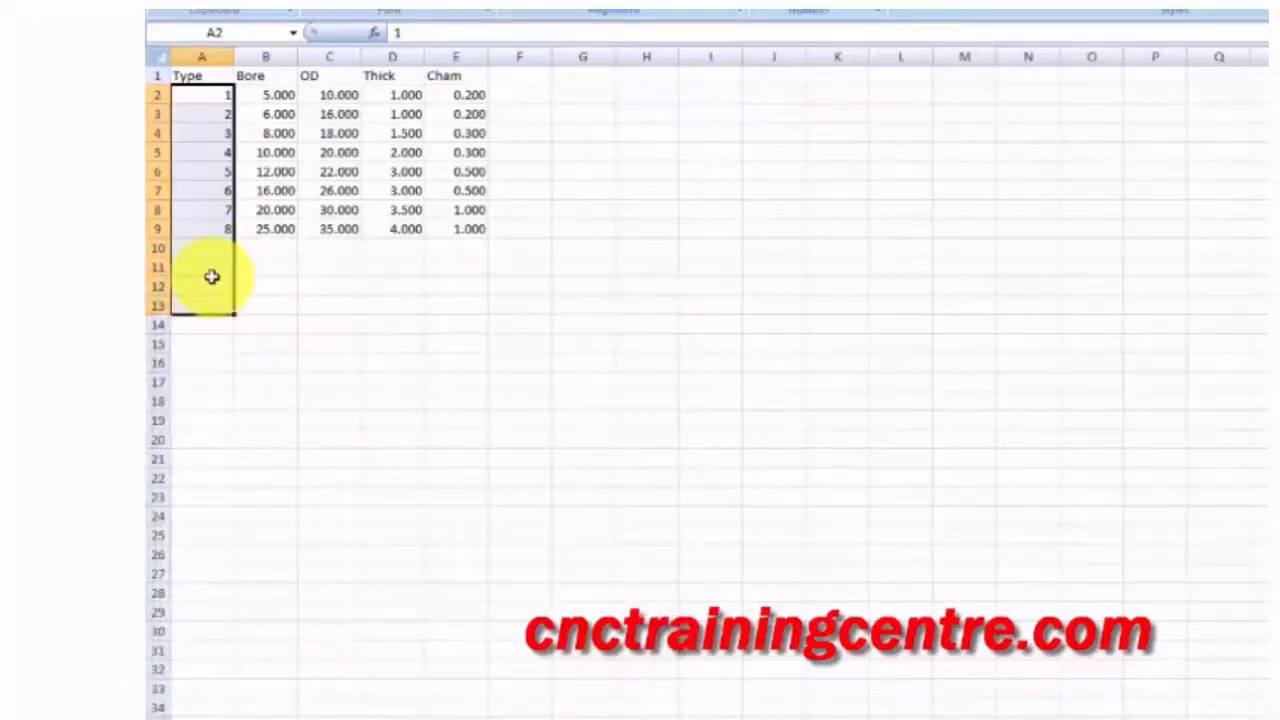
left_click(212, 75)
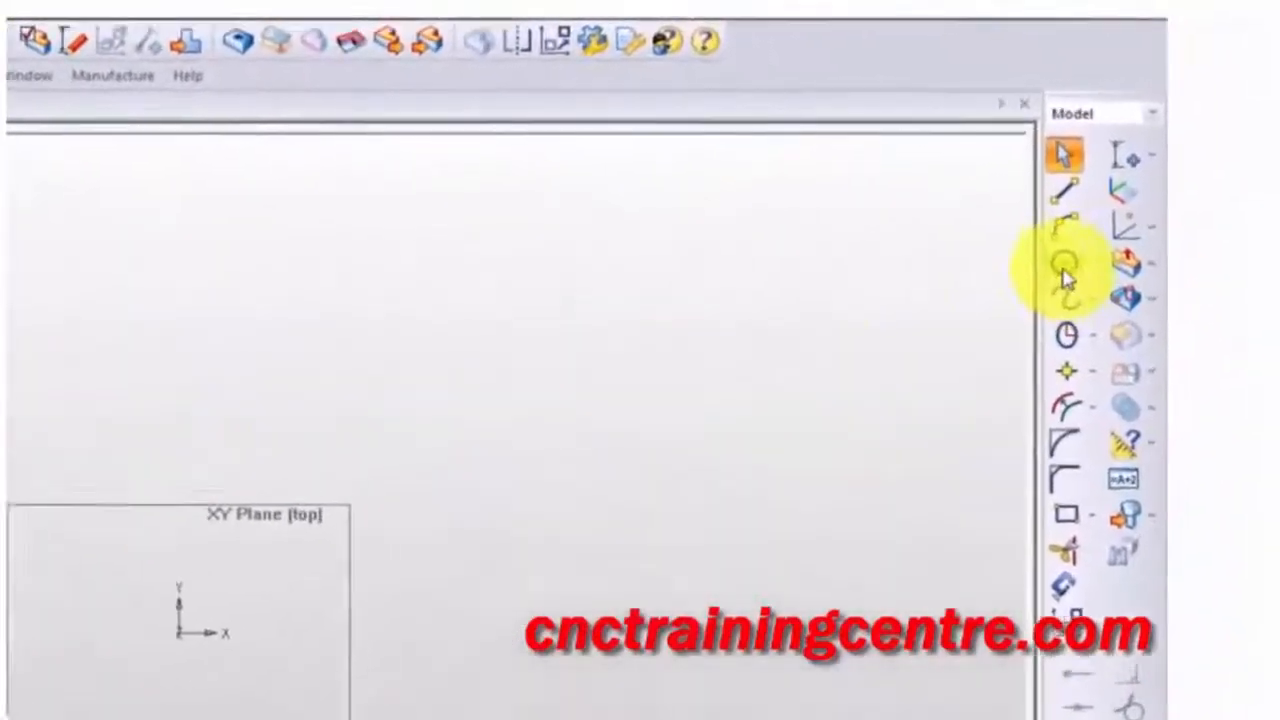
Sketch two concentric circles at the origin of the XY plane, with radii of about 35 mm and 76 mm
left_click(1115, 228)
left_click(587, 347)
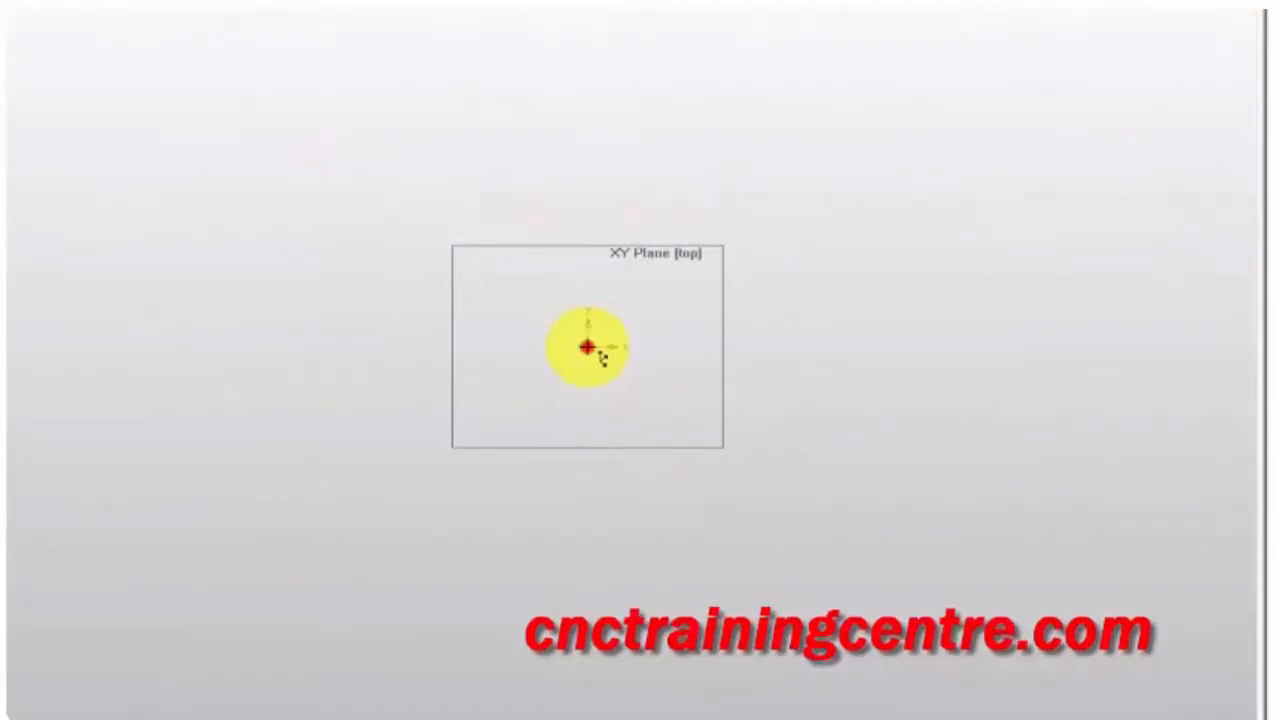
left_click(645, 474)
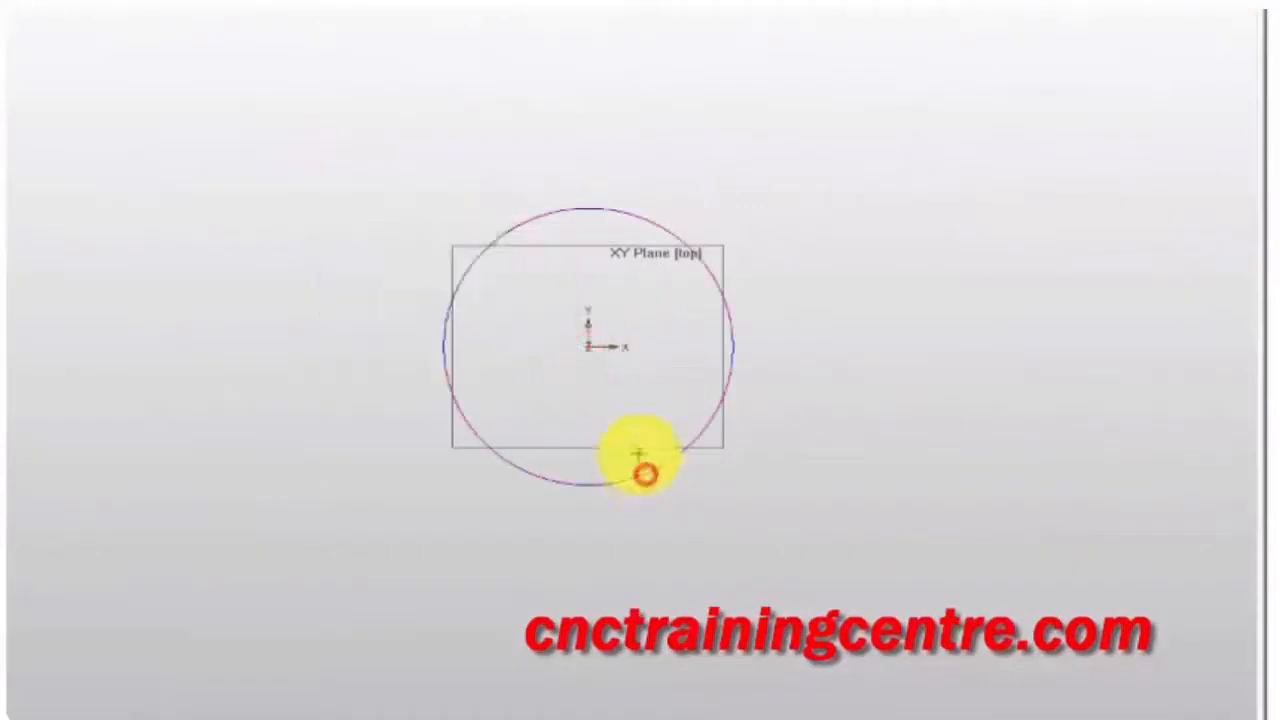
left_click(587, 347)
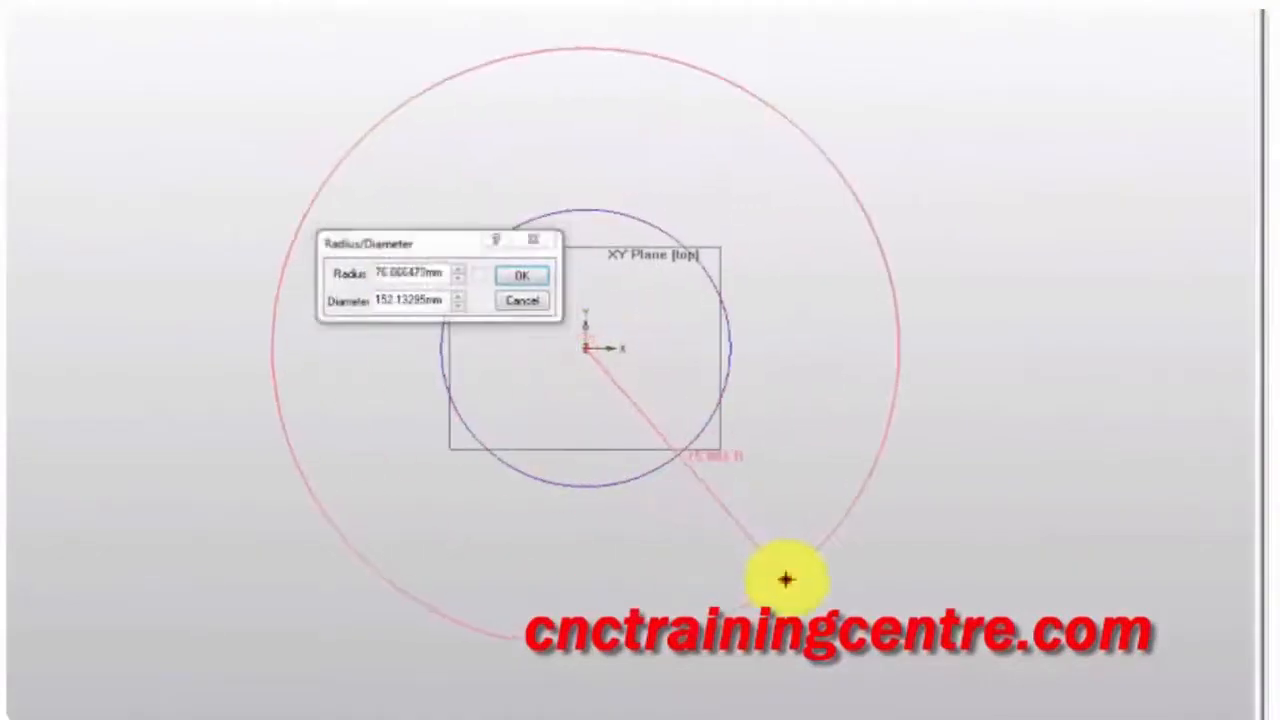
left_click(792, 582)
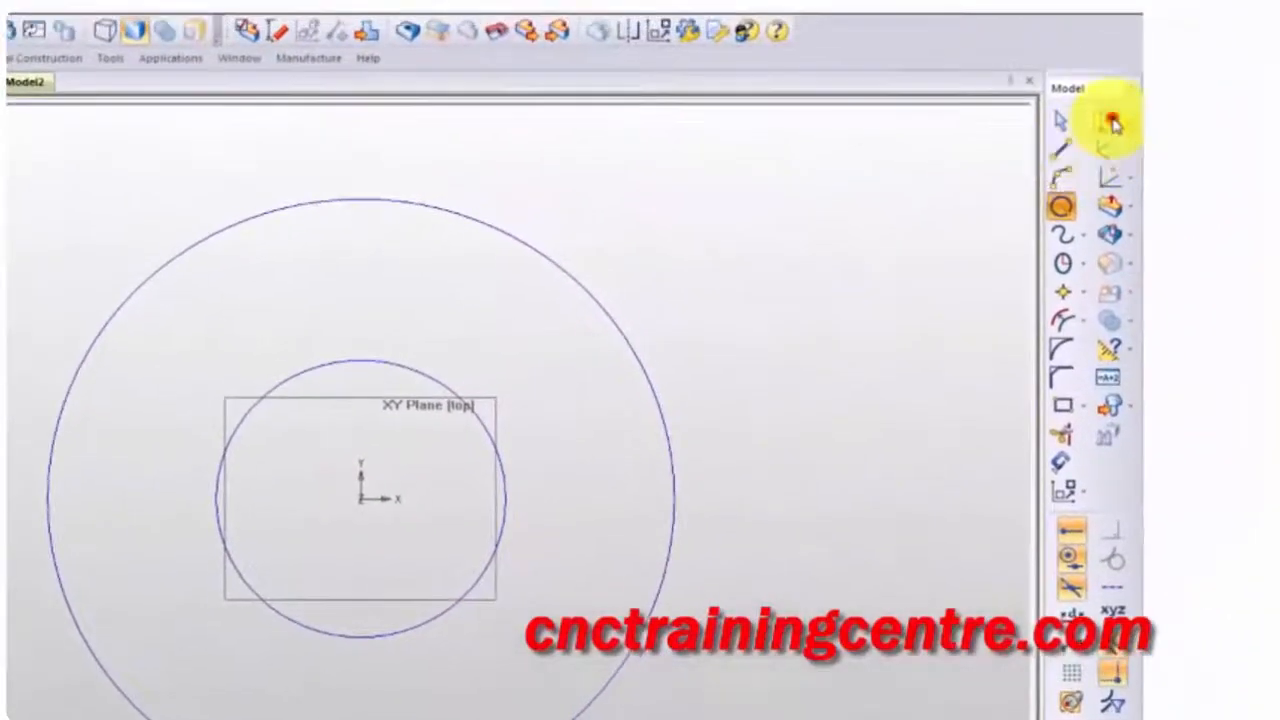
Add a radius dimension constraint to the outer circle at its drawn size, with the text placed outside the circle
left_click(1113, 122)
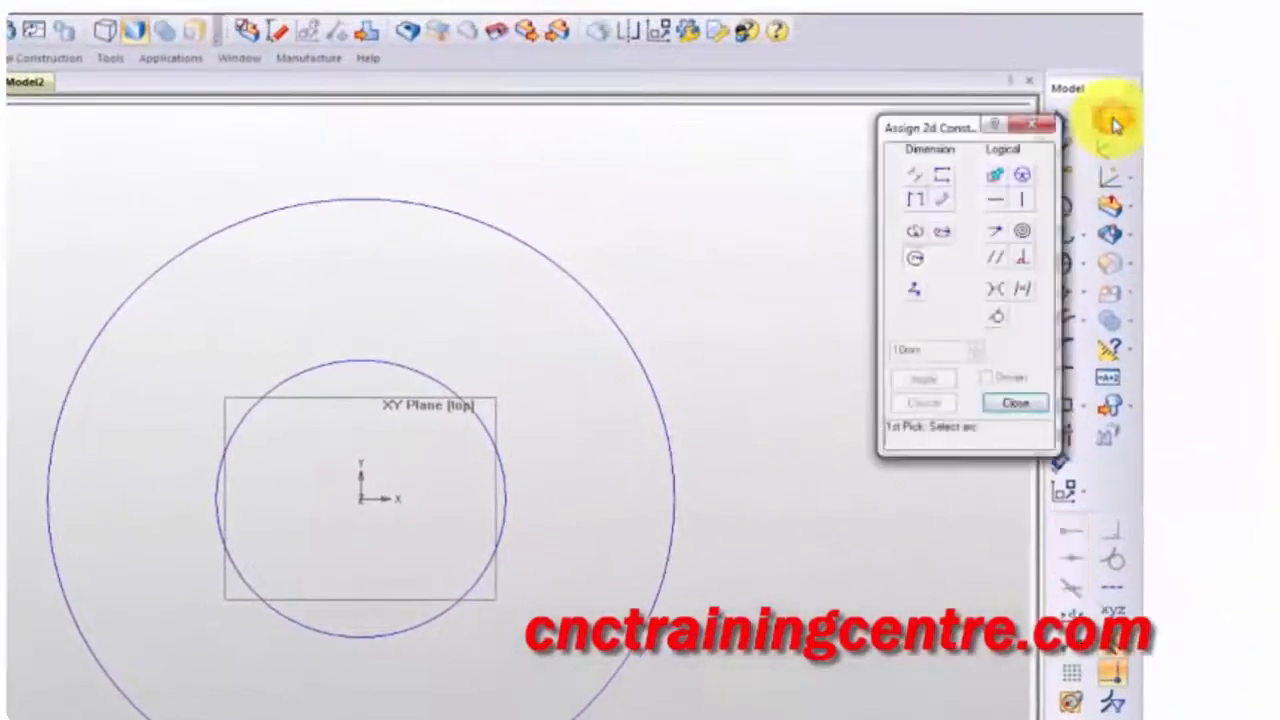
left_click(916, 259)
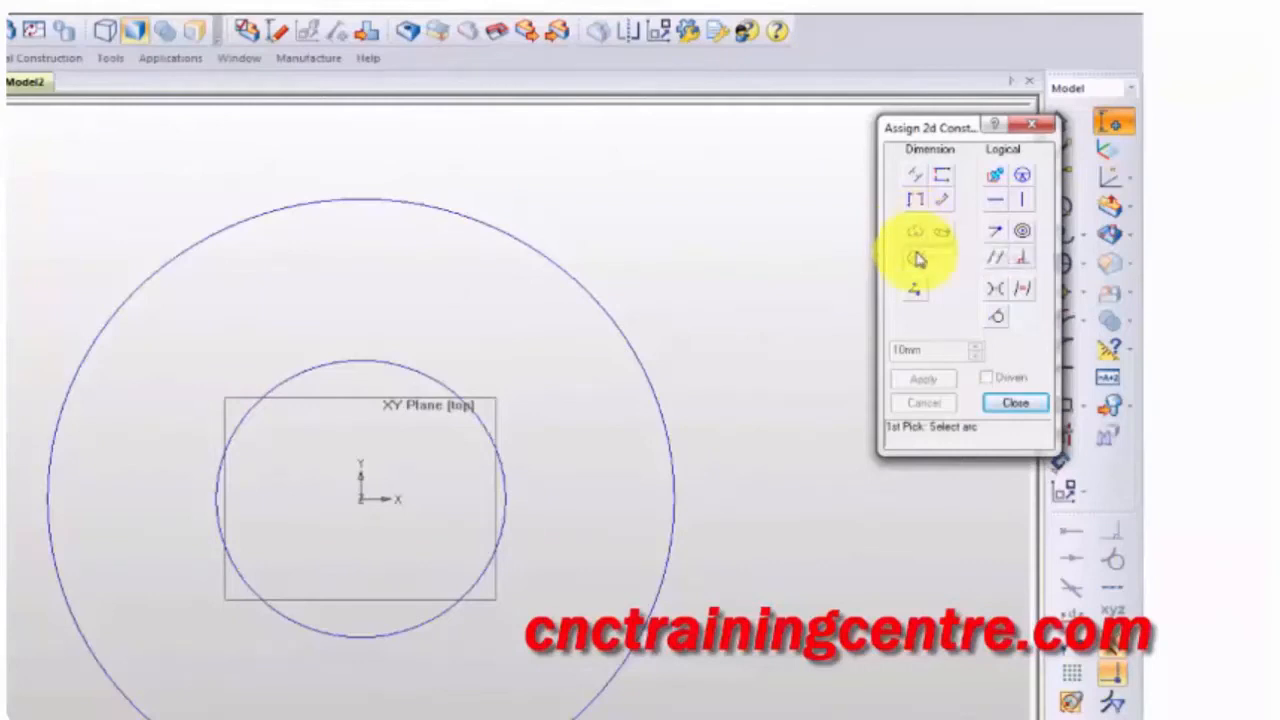
left_click(634, 357)
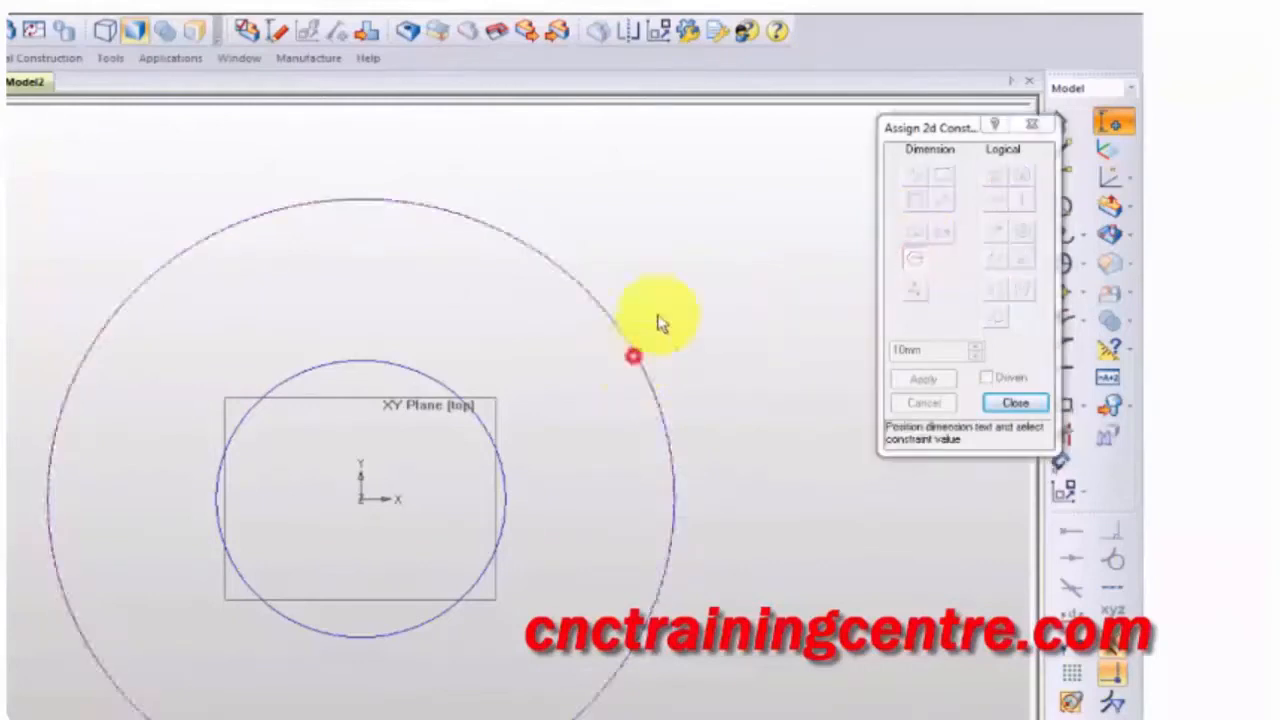
left_click(740, 262)
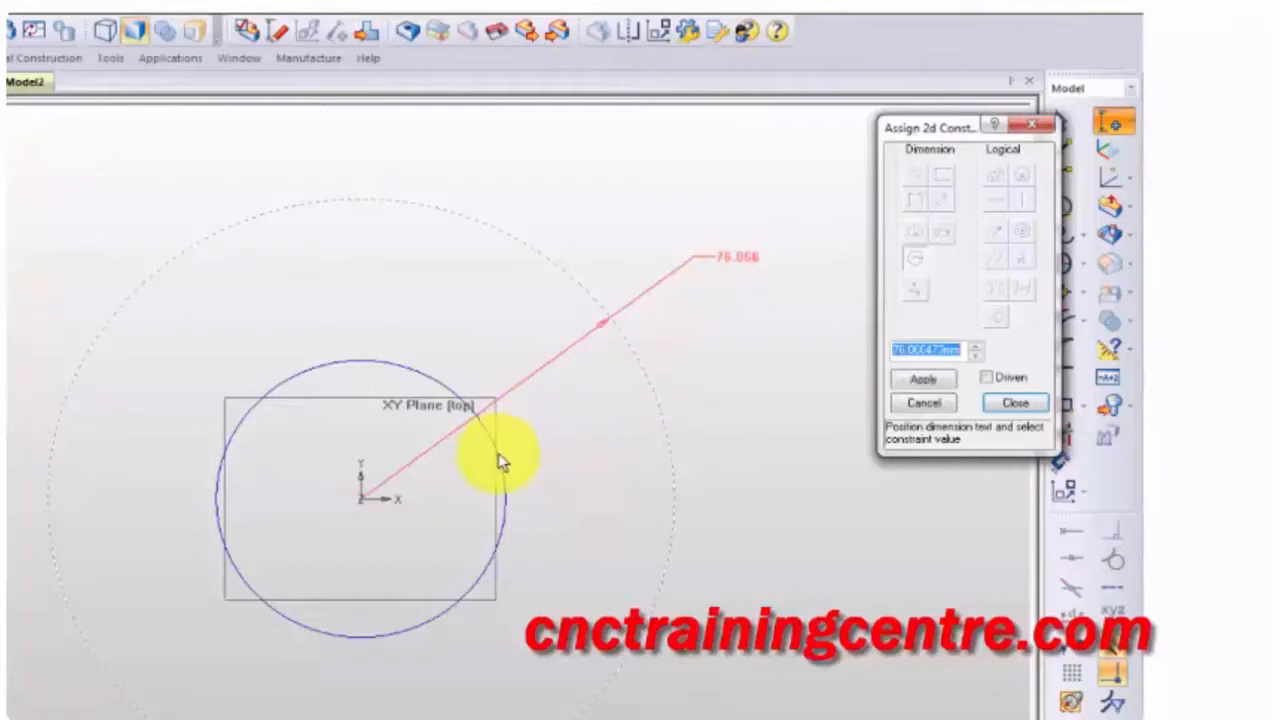
left_click(923, 379)
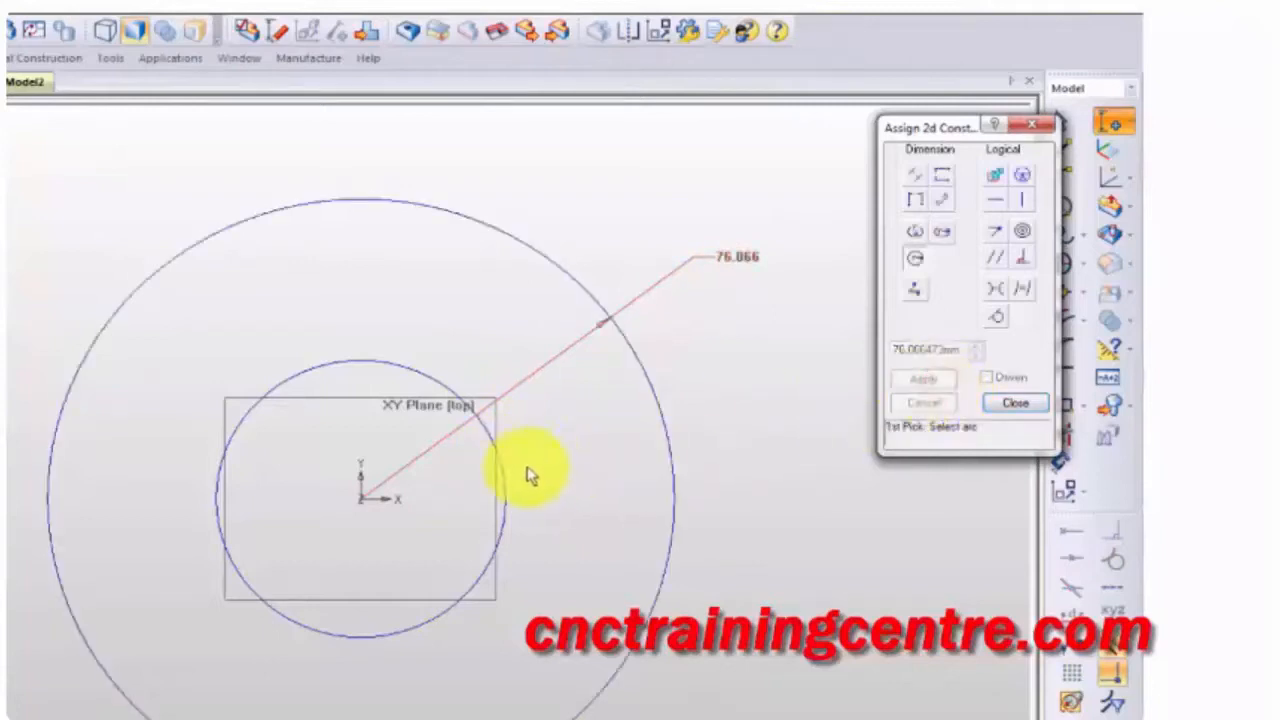
Add a radius dimension constraint to the inner circle at its drawn size and finish assigning constraints
left_click(509, 484)
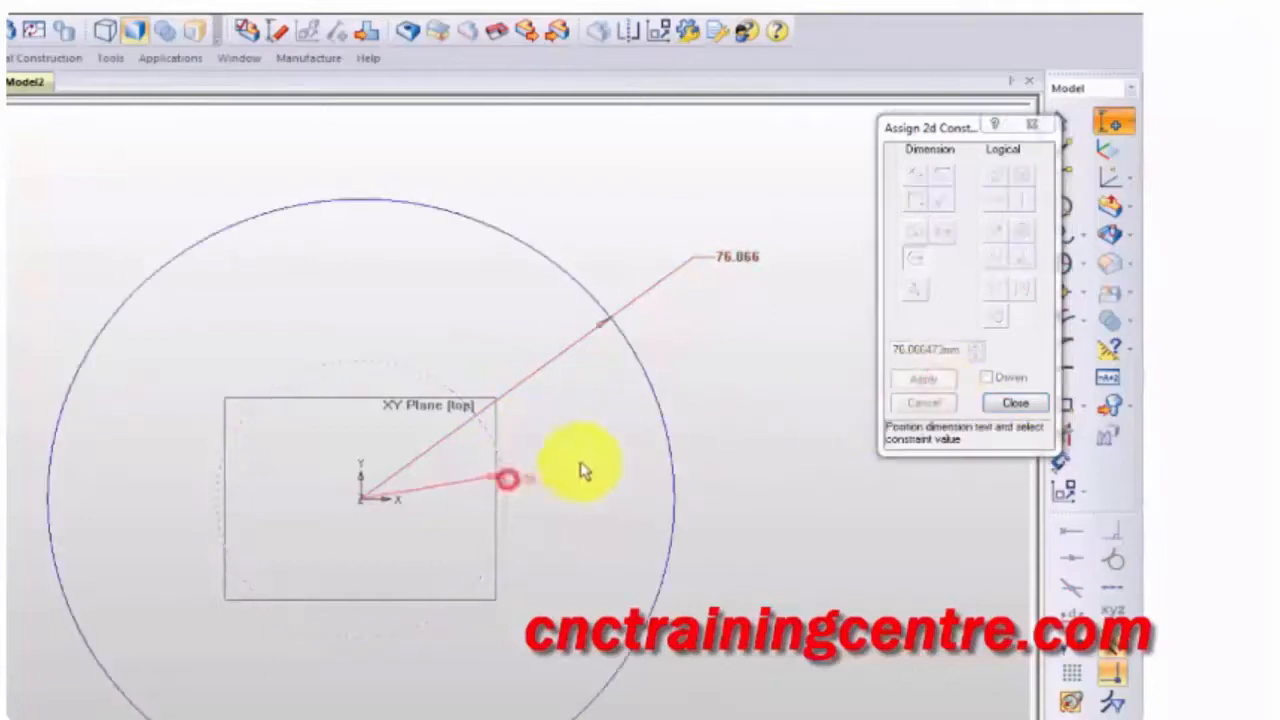
left_click(779, 442)
left_click(923, 379)
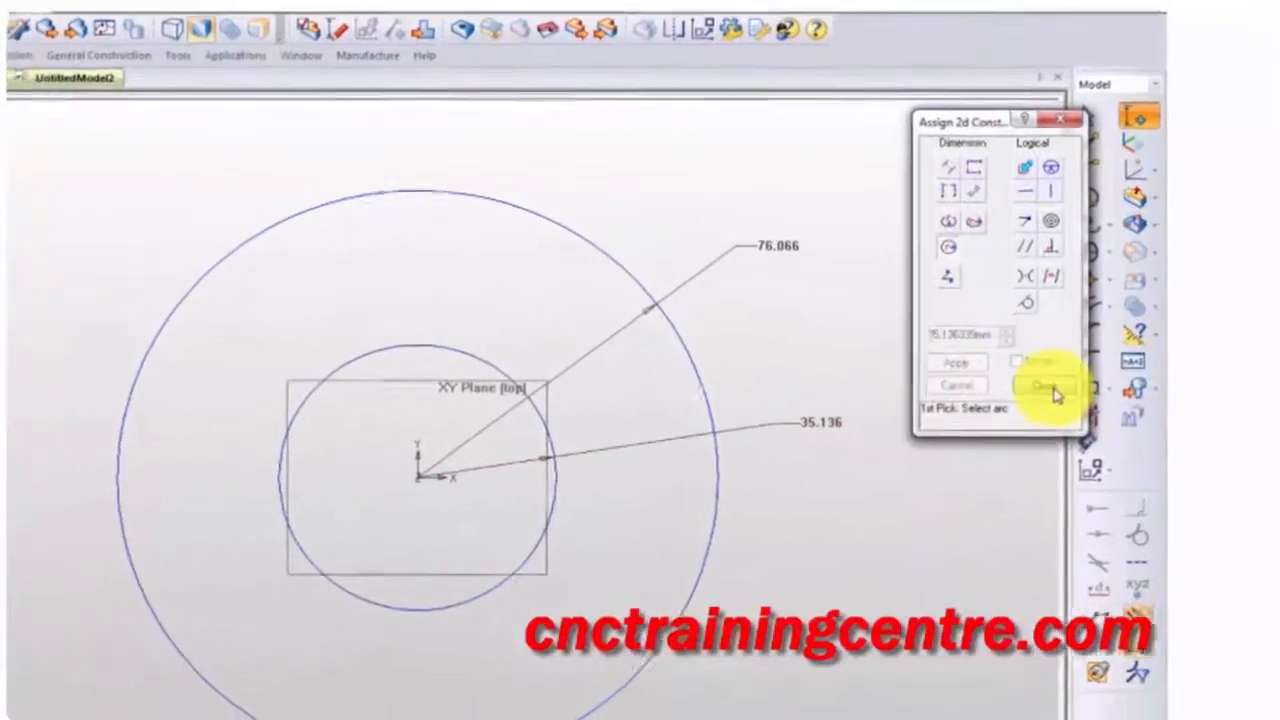
left_click(1078, 373)
Extrude the ring between the two circles downward to a depth of 2 mm as a new component
right_click_drag(533, 541, 534, 372)
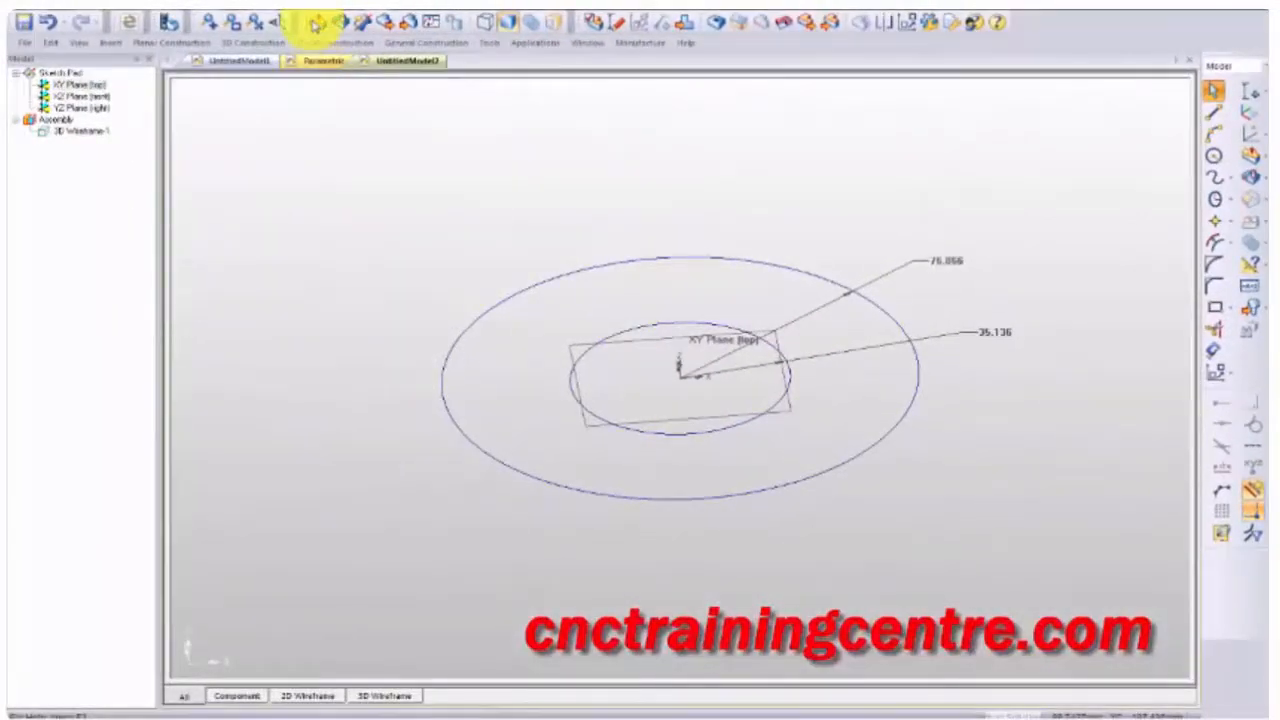
left_click(314, 22)
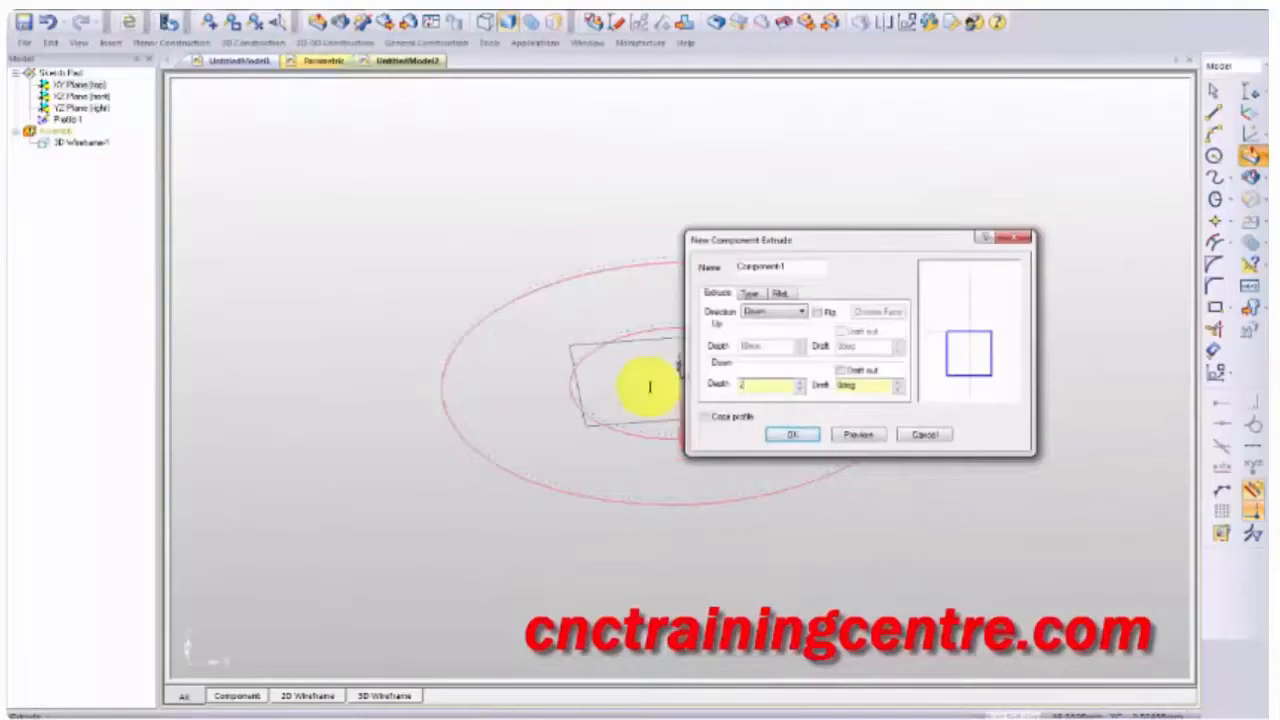
left_click(788, 438)
middle_click_drag(643, 337, 490, 405)
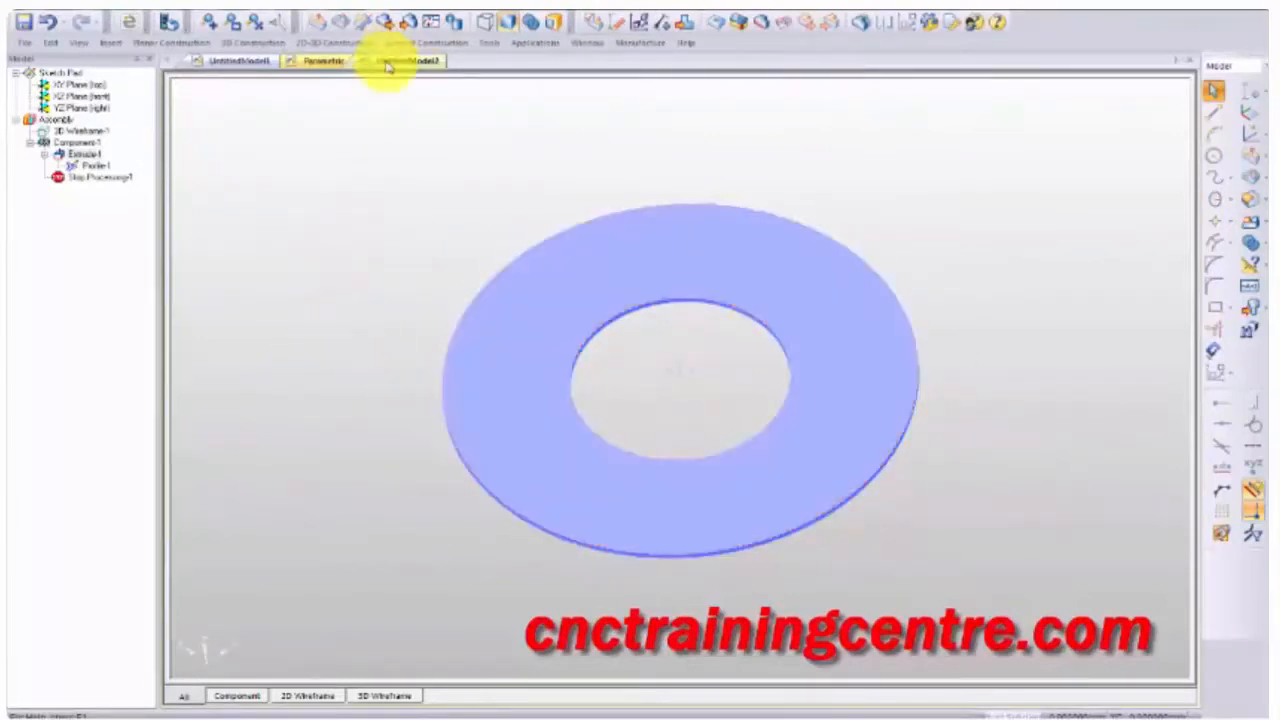
Save the model under the name Washer in the Washer folder on the Desktop
left_click(26, 46)
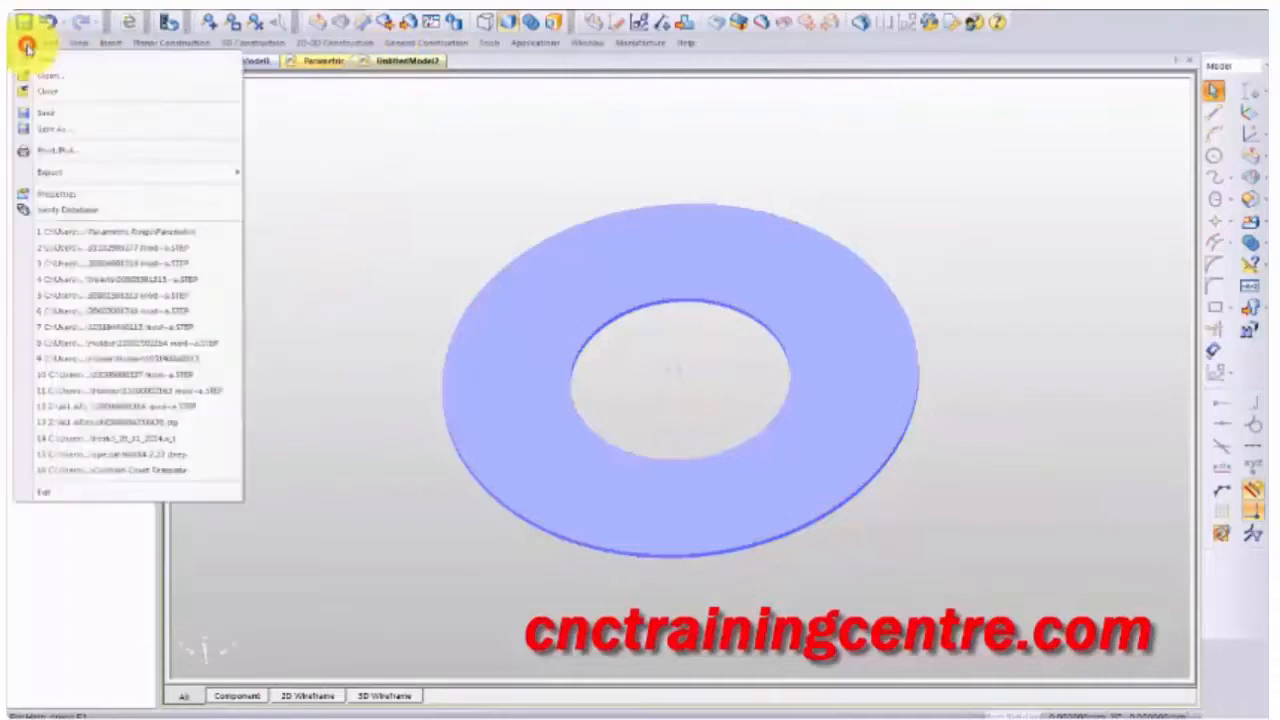
left_click(52, 129)
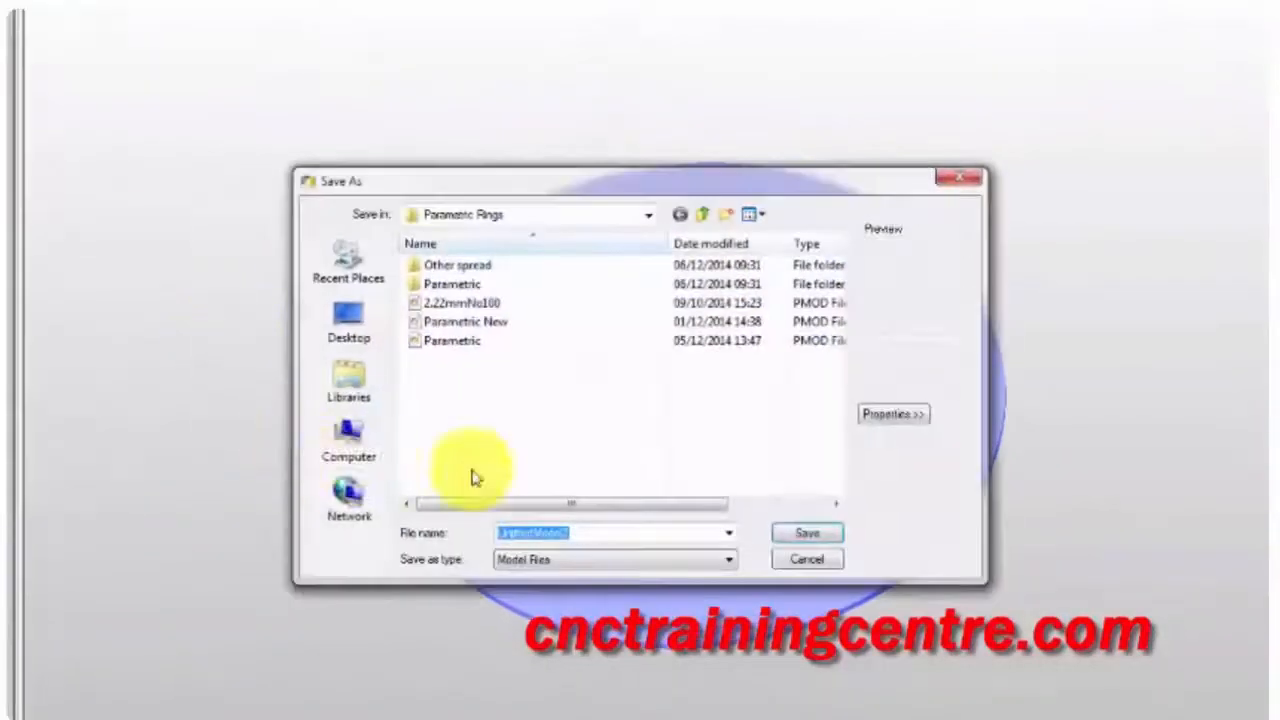
left_click(705, 216)
left_click(706, 217)
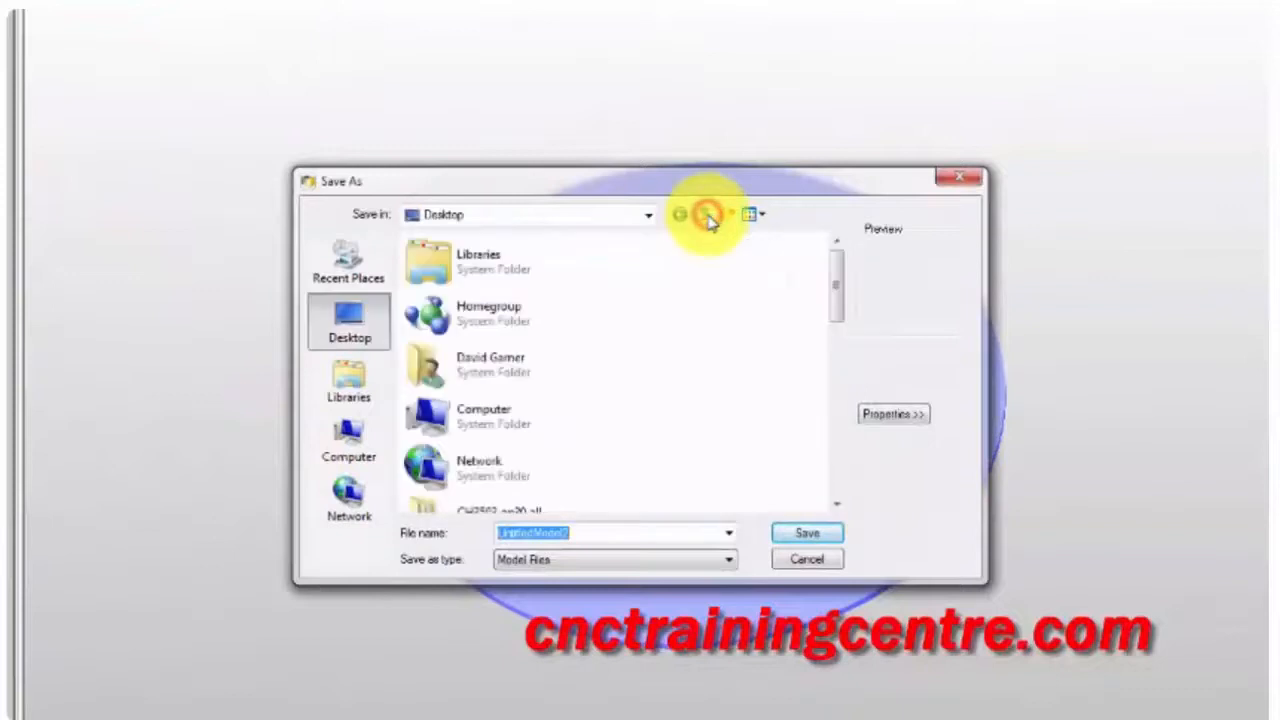
left_click_drag(838, 305, 829, 477)
scroll(571, 329, "up", 3)
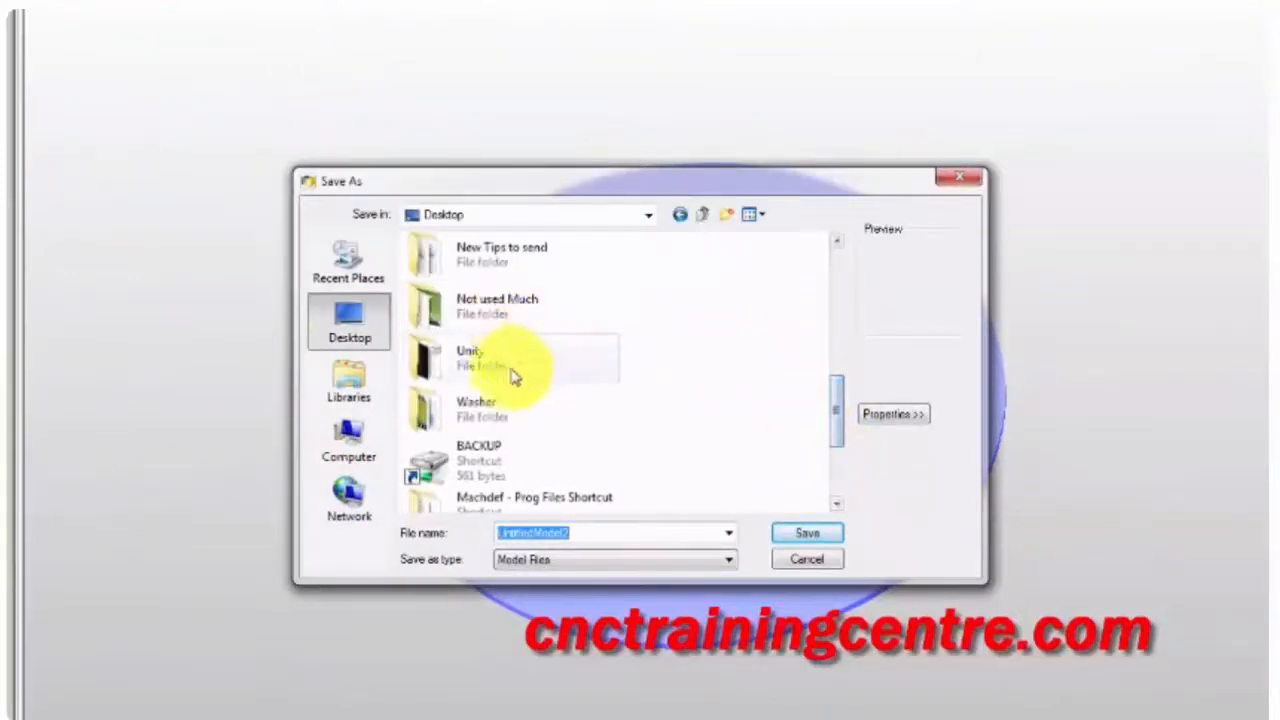
double_click(474, 410)
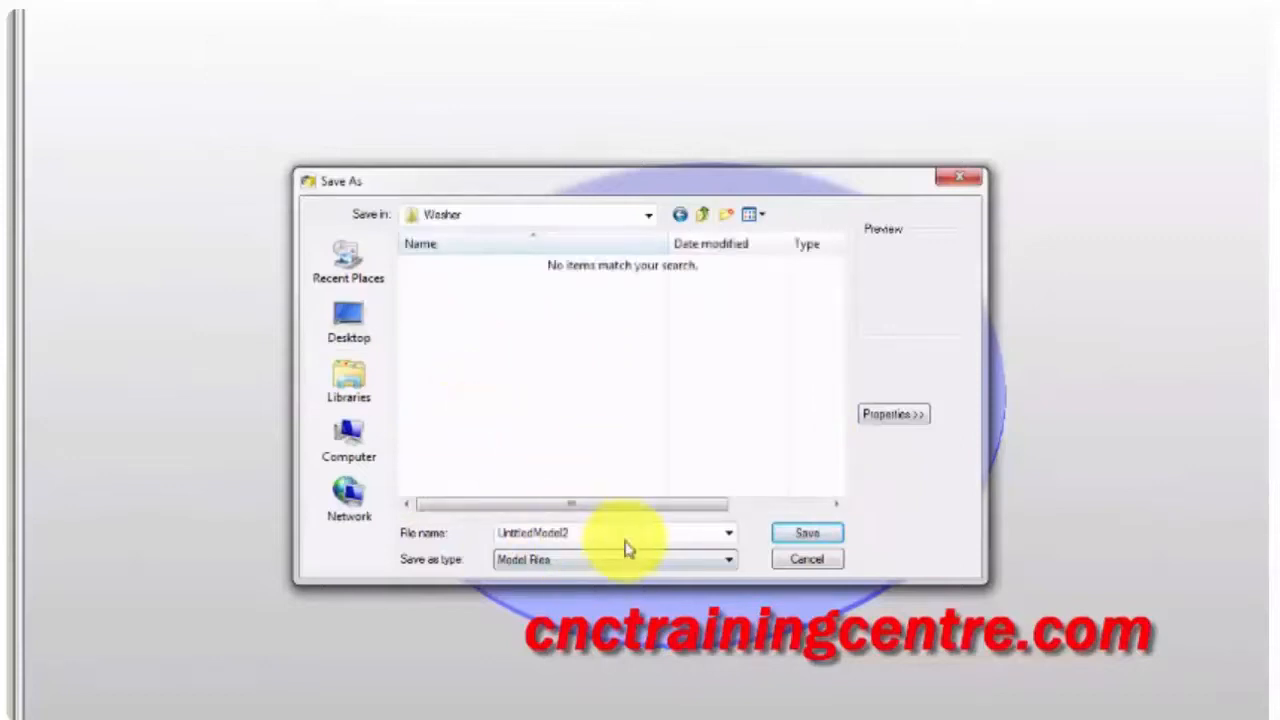
left_click(622, 536)
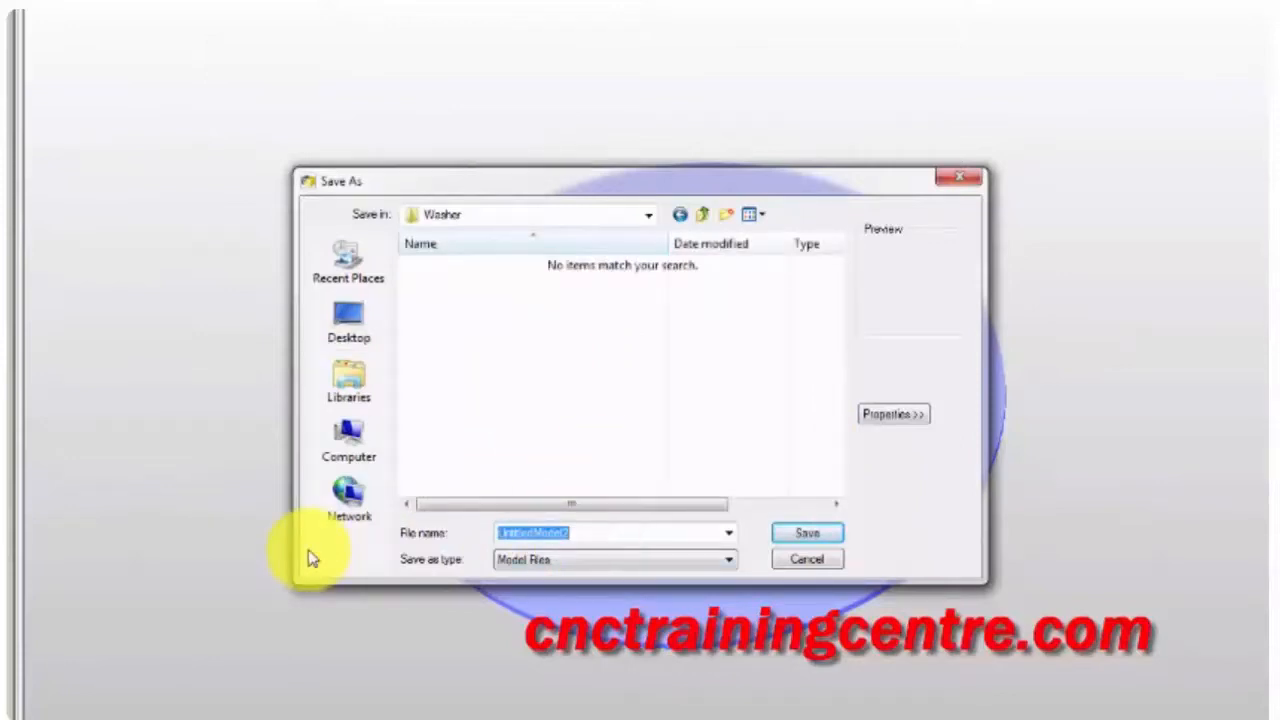
type("Washer")
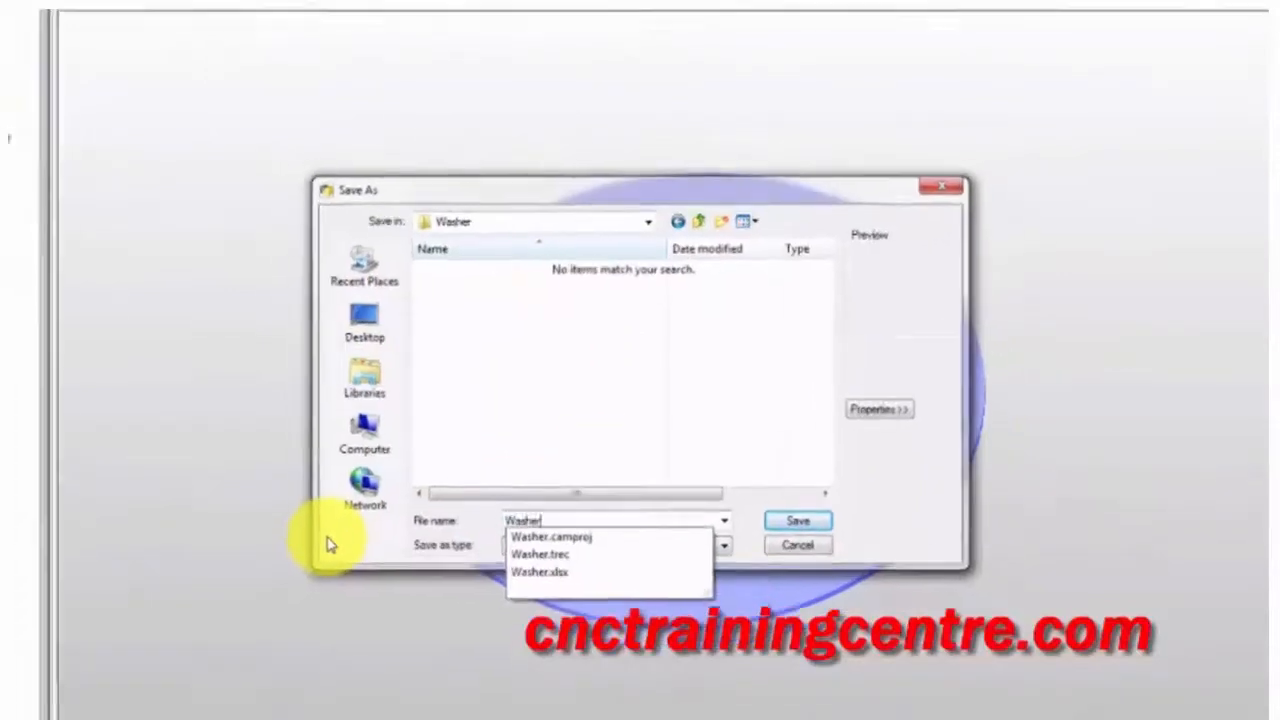
key("Return")
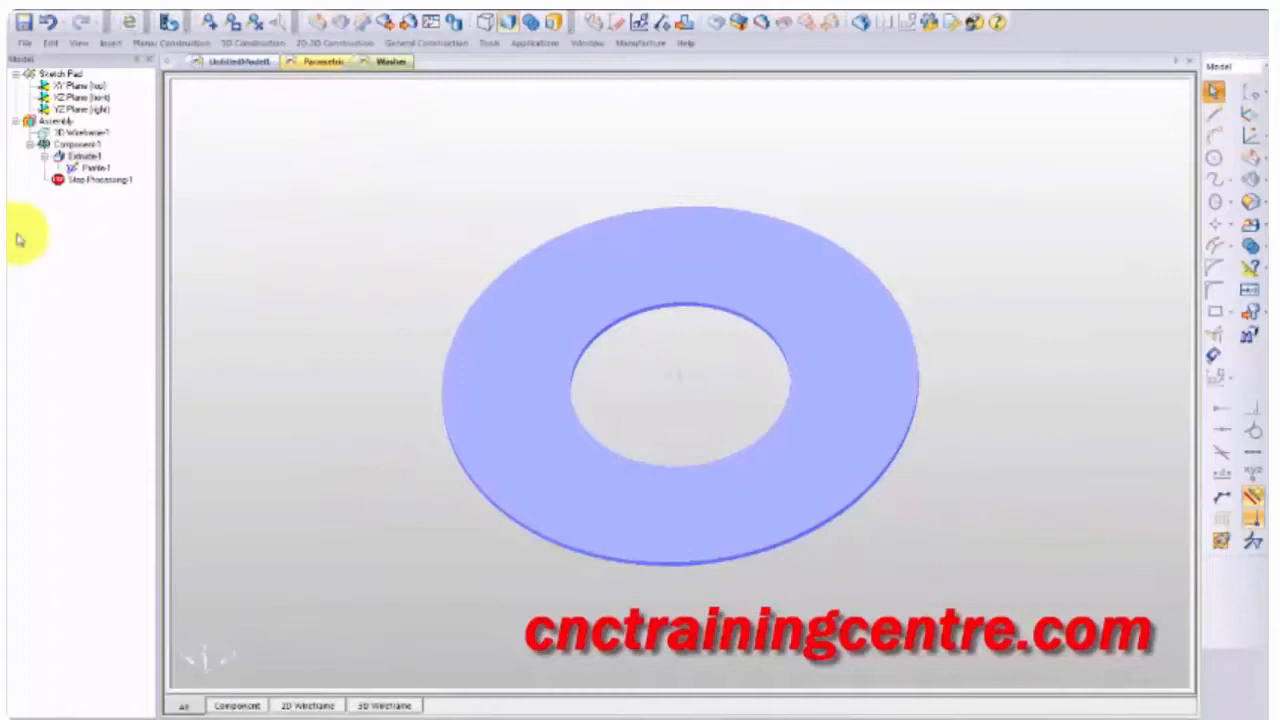
Rename the extruded component in the model tree as Washer
right_click(59, 146)
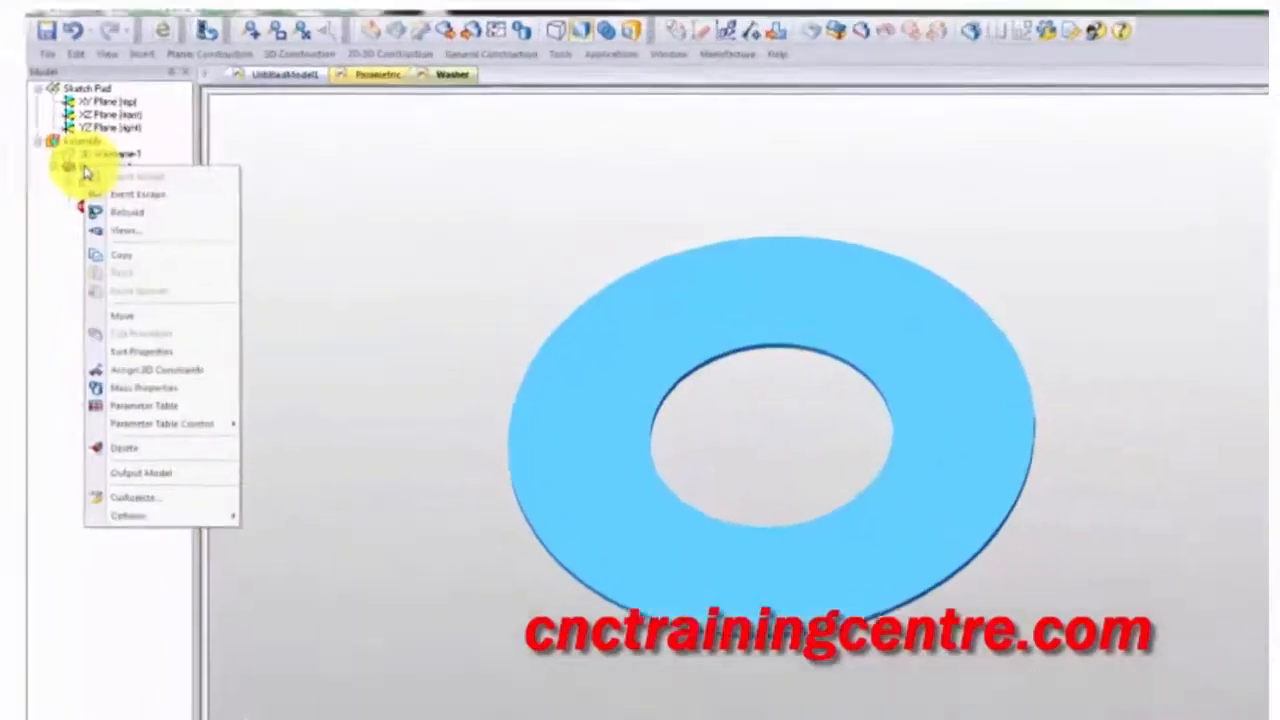
left_click(209, 196)
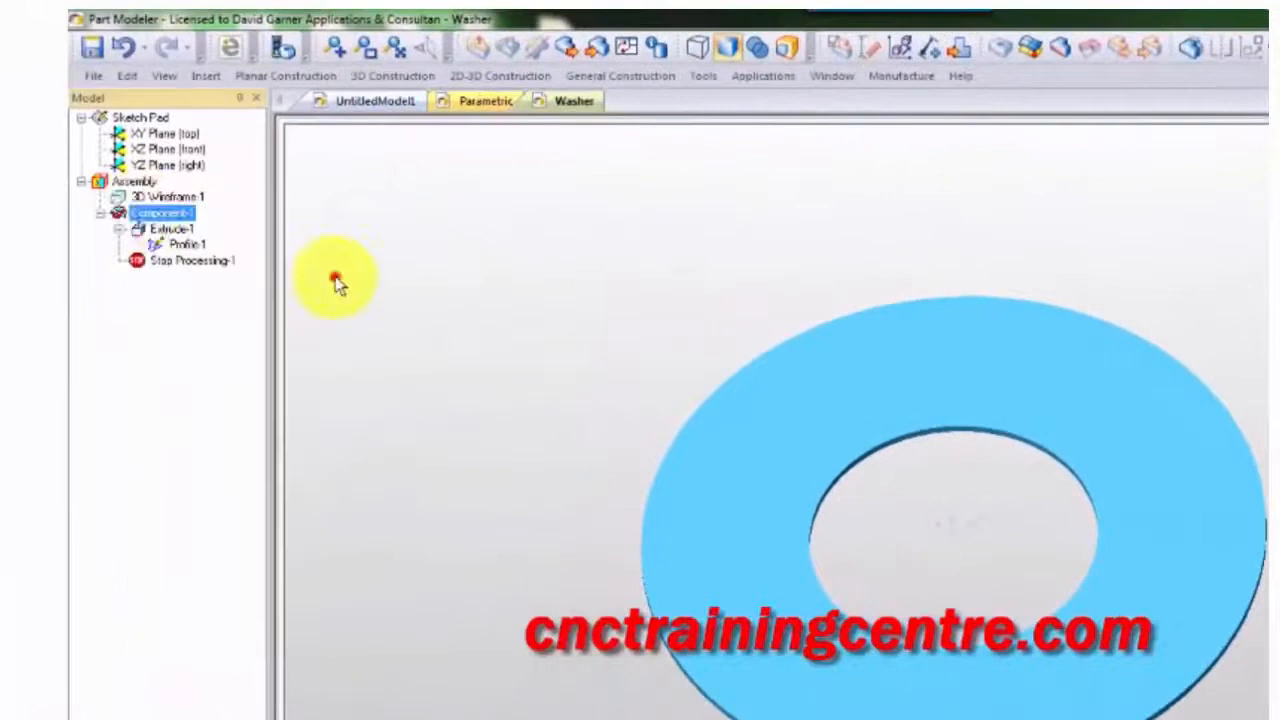
double_click(143, 210)
left_click(164, 214)
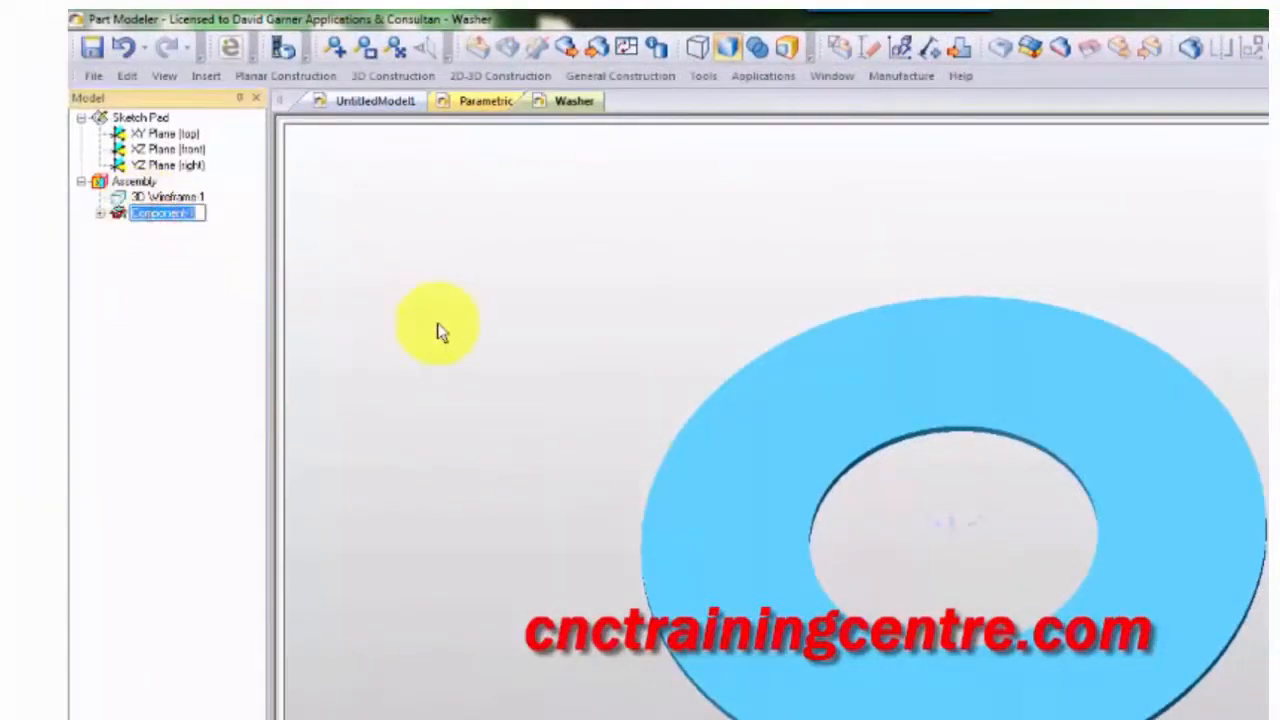
Attach the existing Washer Excel workbook to the Washer component as a linked parameter table
right_click(143, 213)
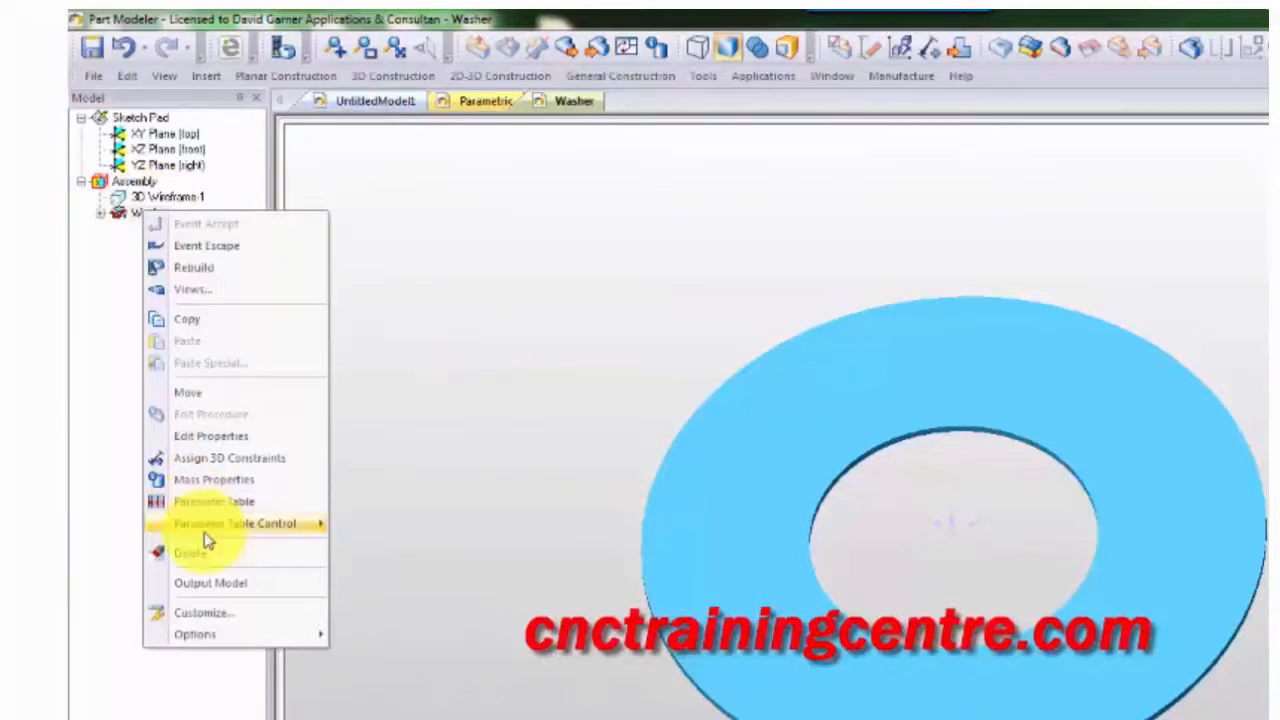
mouse_move(207, 540)
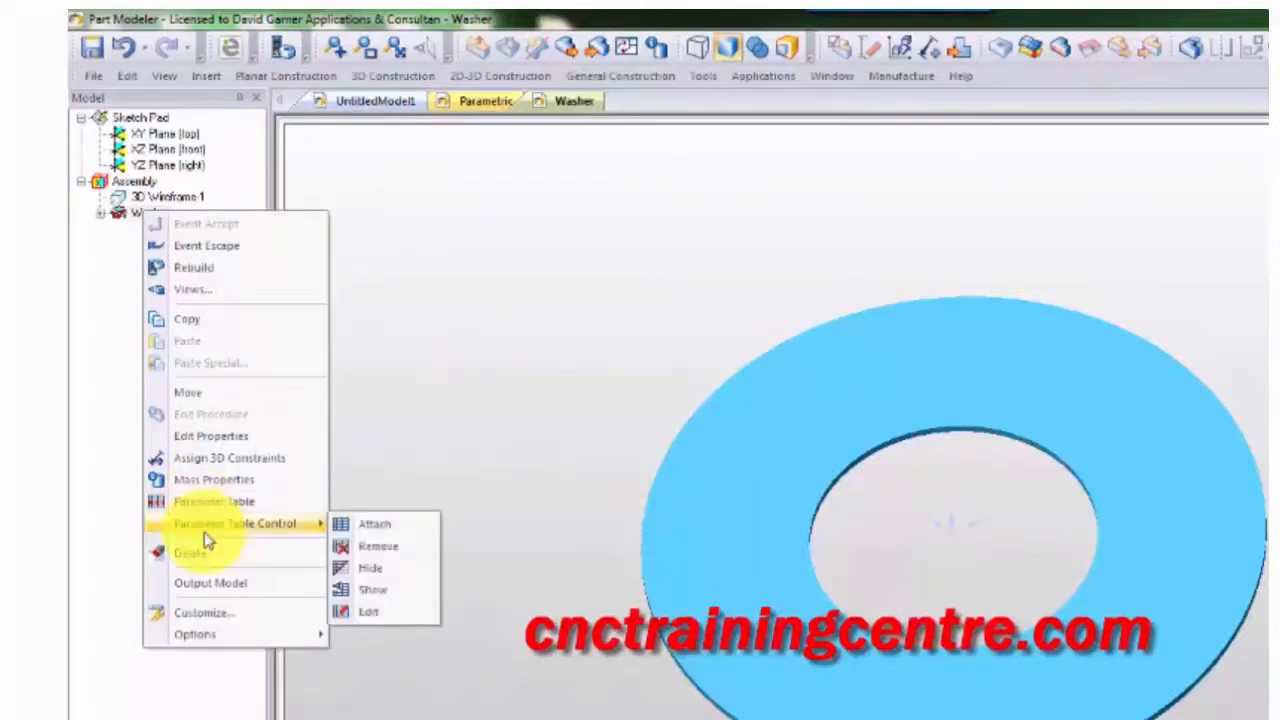
left_click(390, 535)
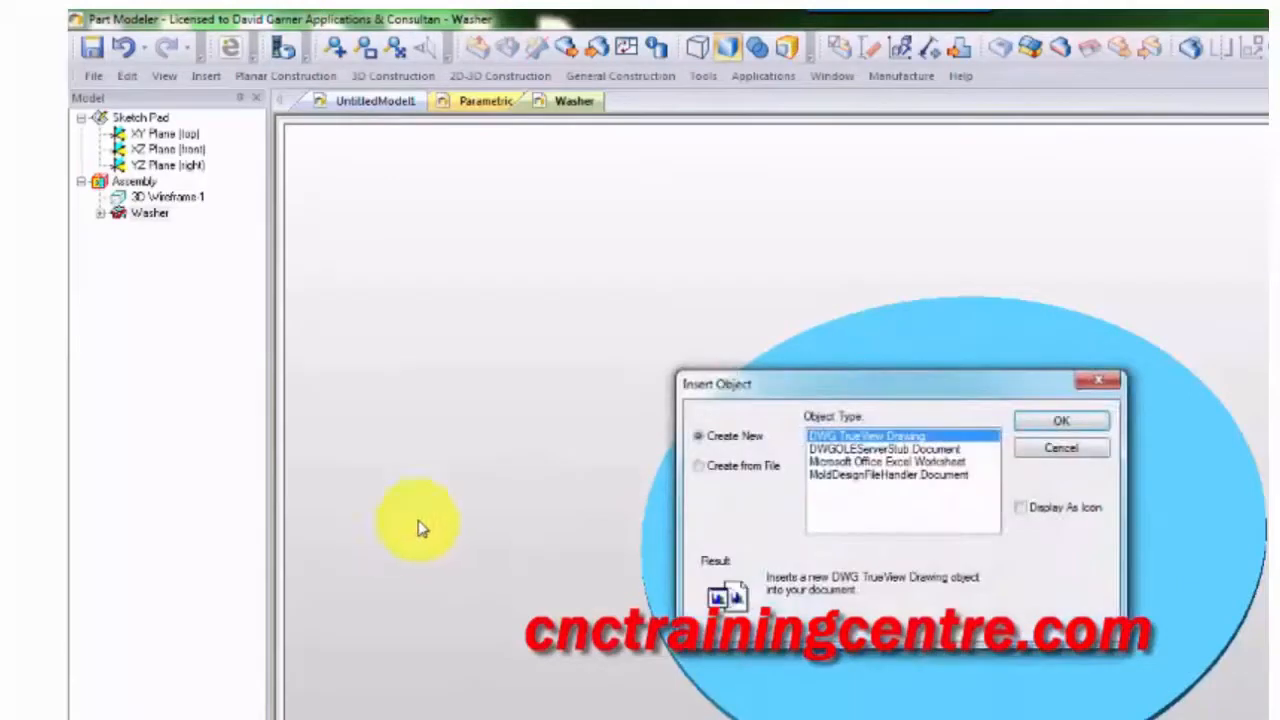
left_click_drag(855, 383, 550, 333)
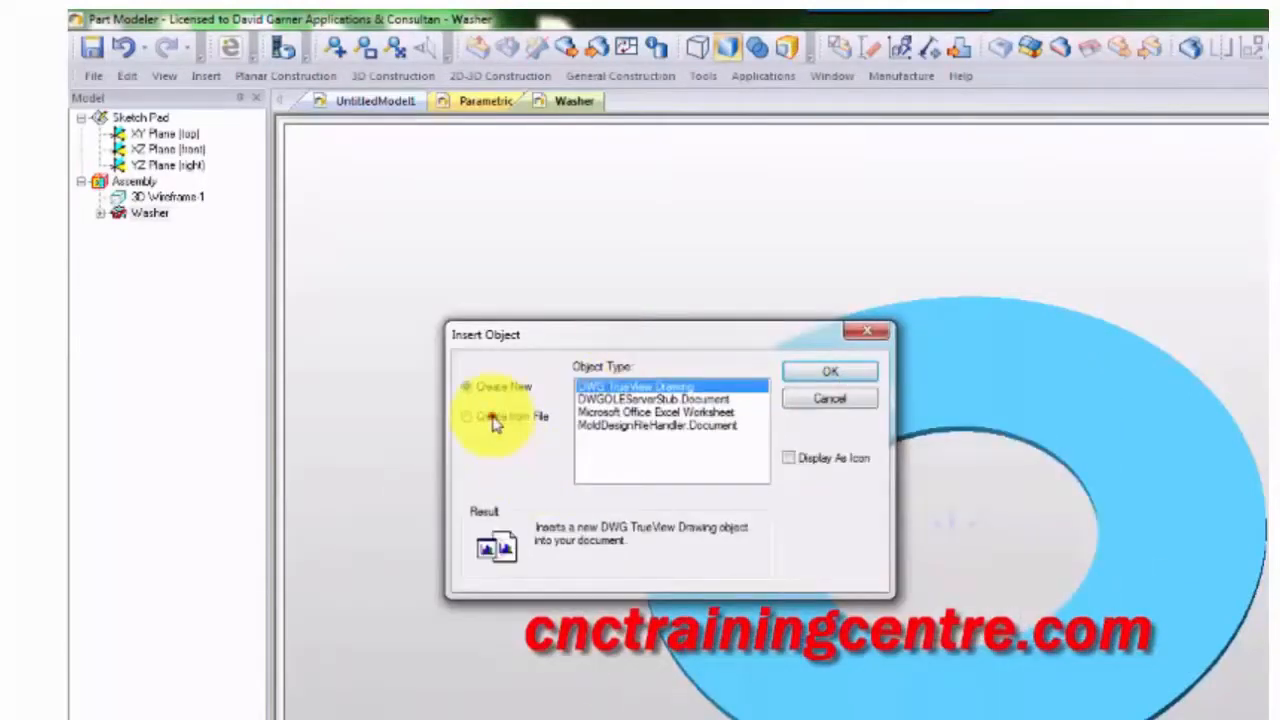
left_click(492, 422)
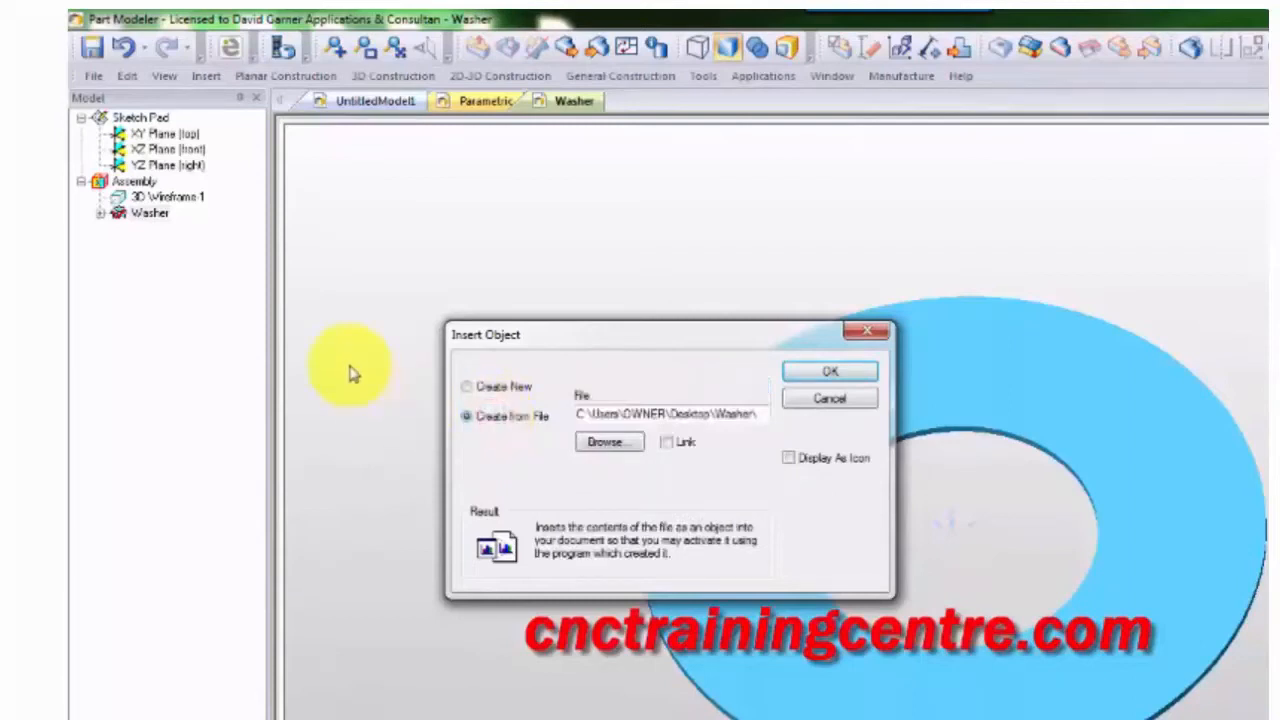
left_click(667, 443)
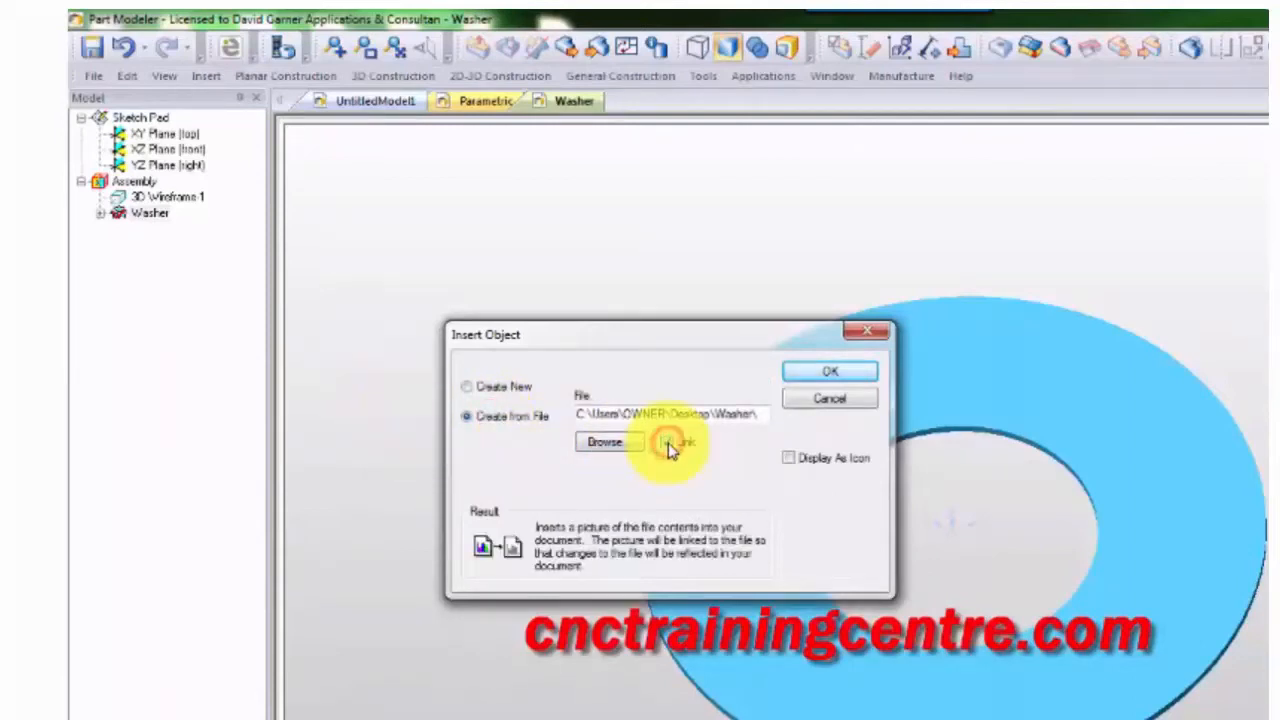
left_click(617, 448)
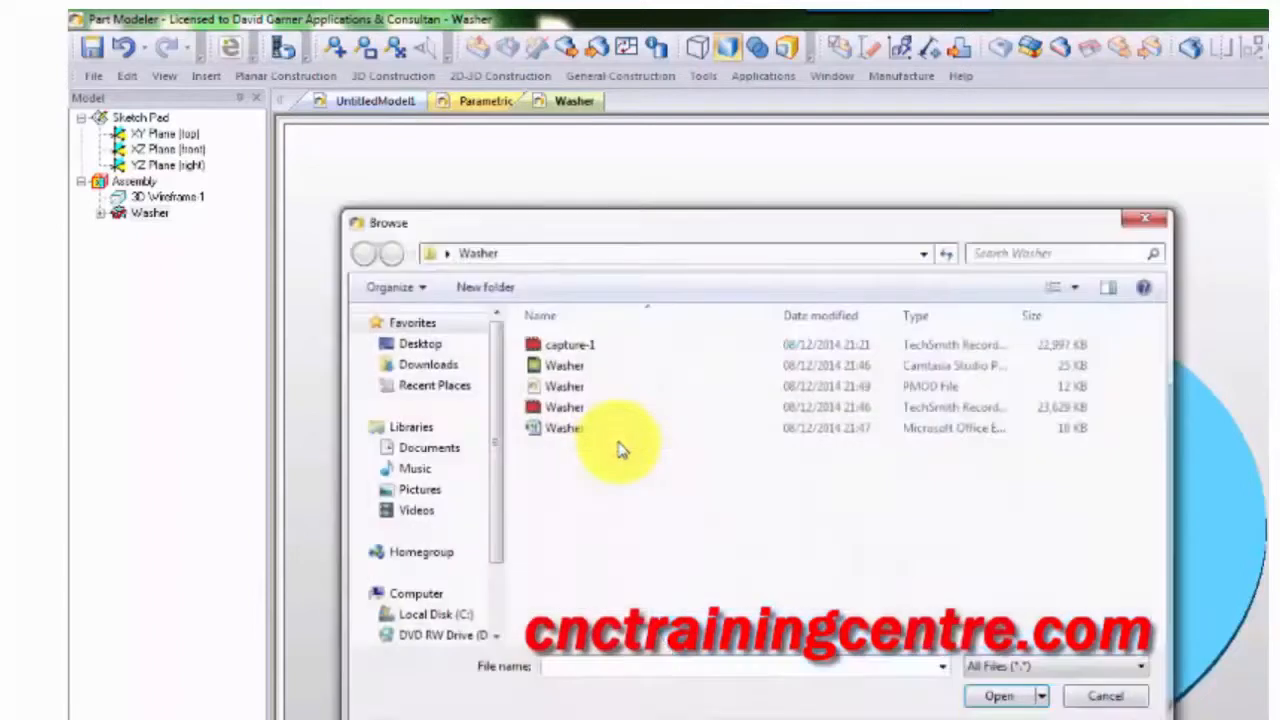
left_click(556, 430)
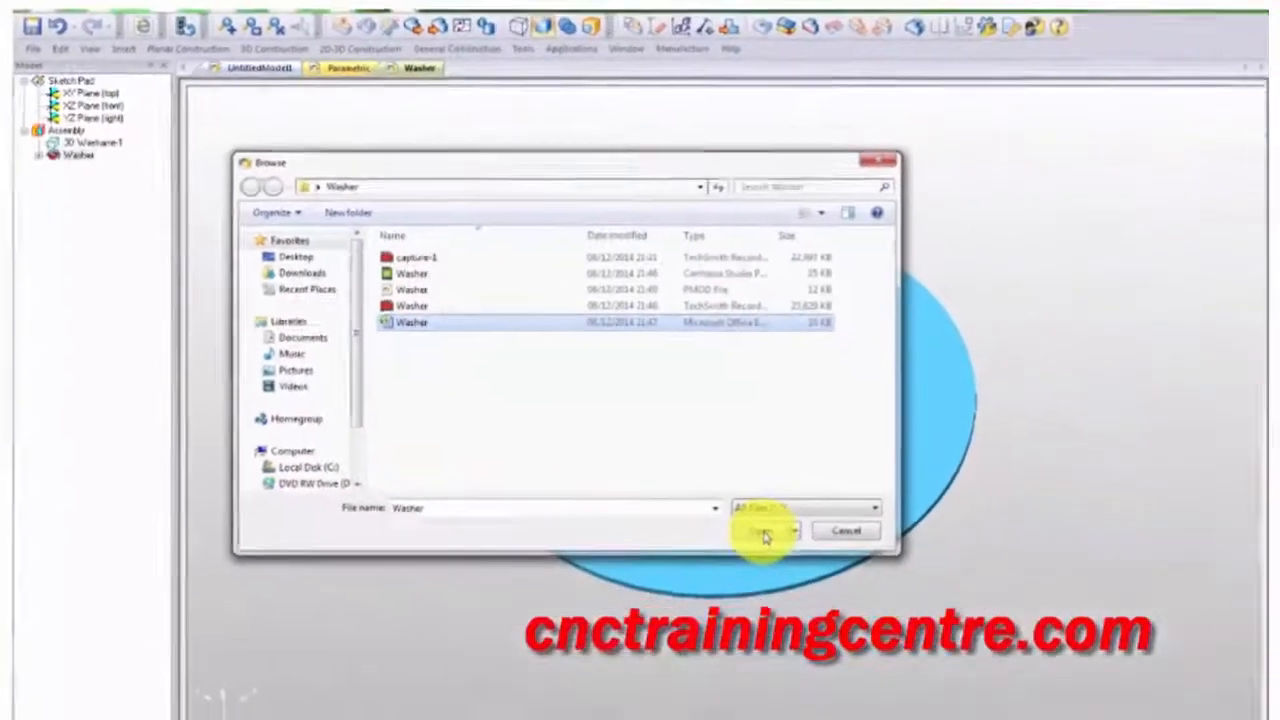
left_click(1000, 698)
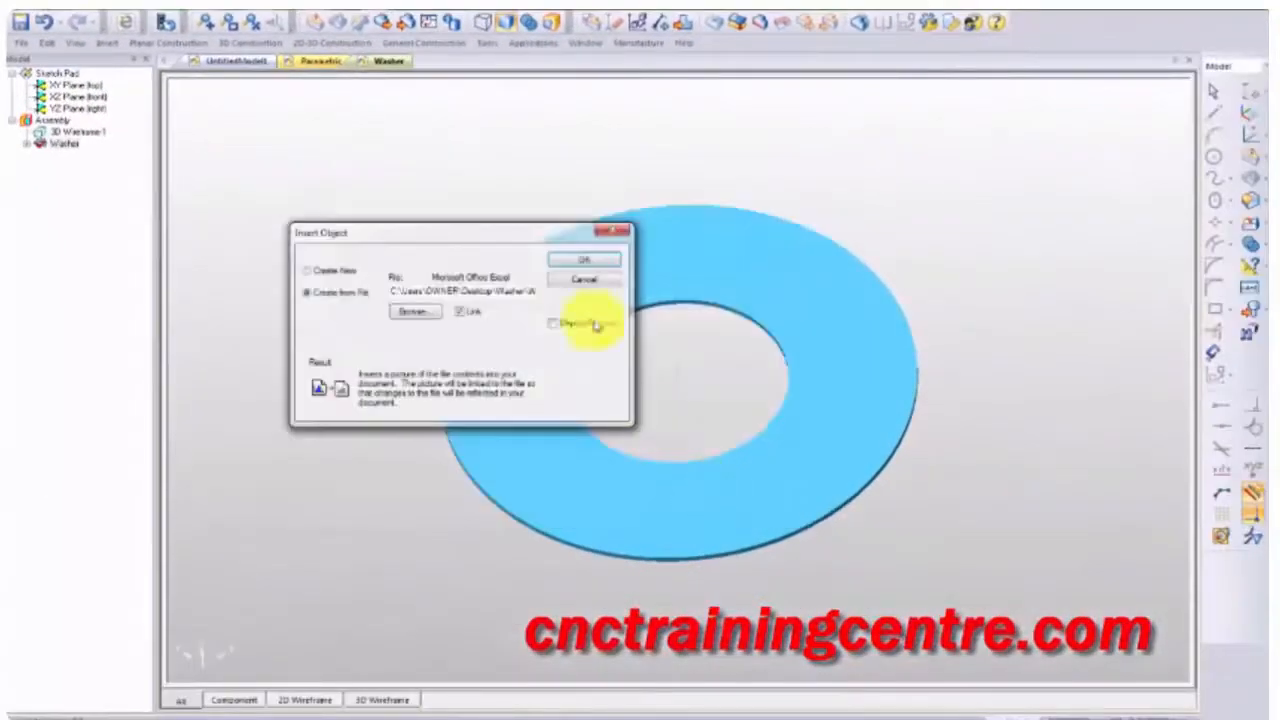
left_click(566, 262)
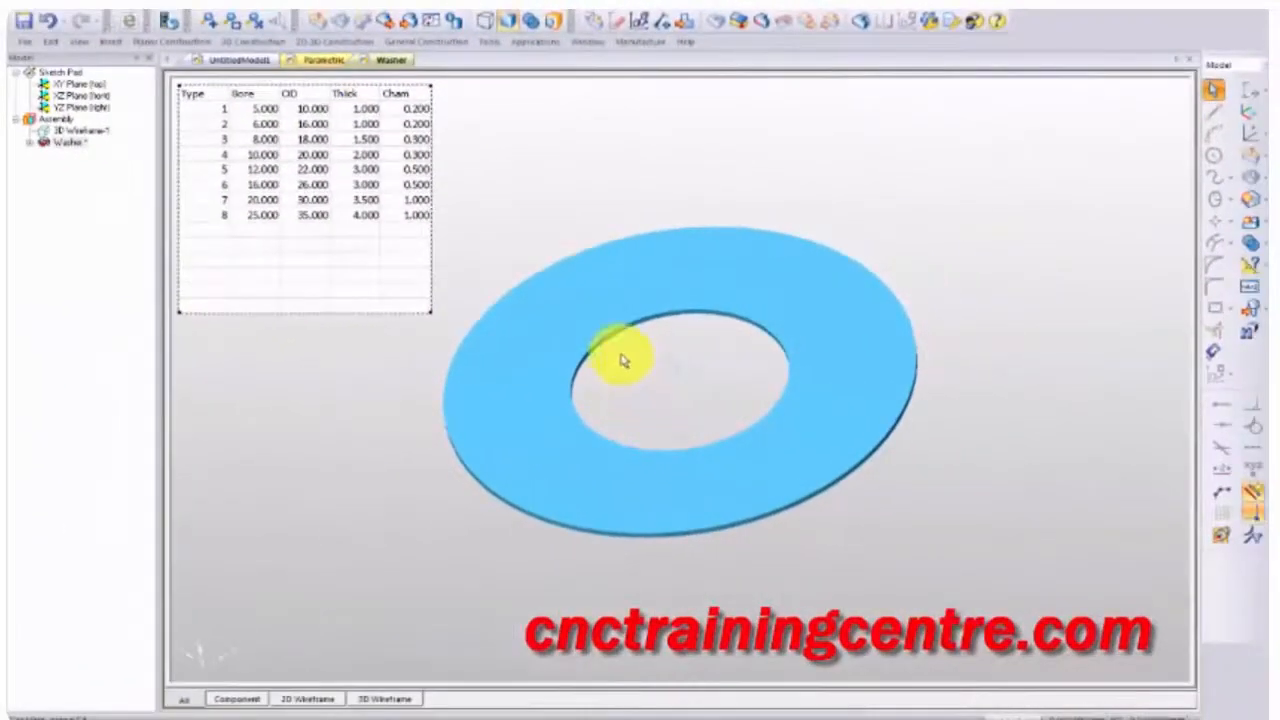
mouse_move(631, 368)
middle_mouse_down()
mouse_move(677, 440)
mouse_move(636, 327)
middle_mouse_up()
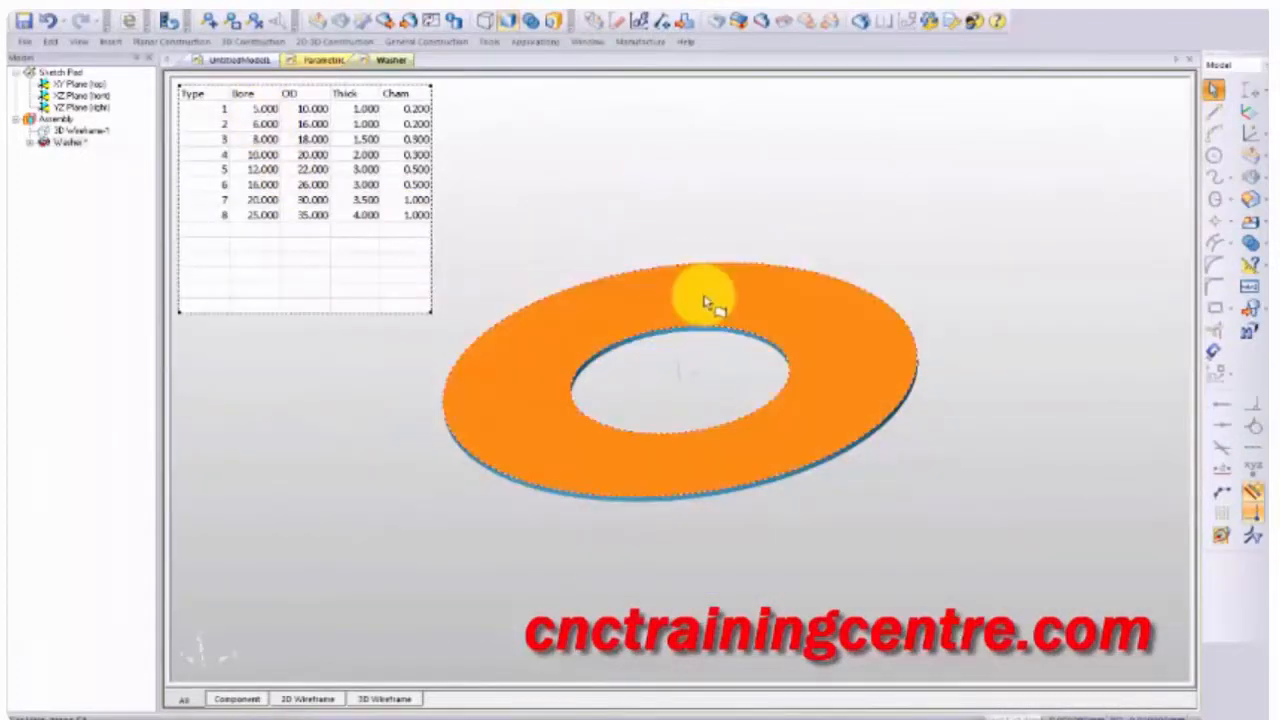
left_click(29, 145)
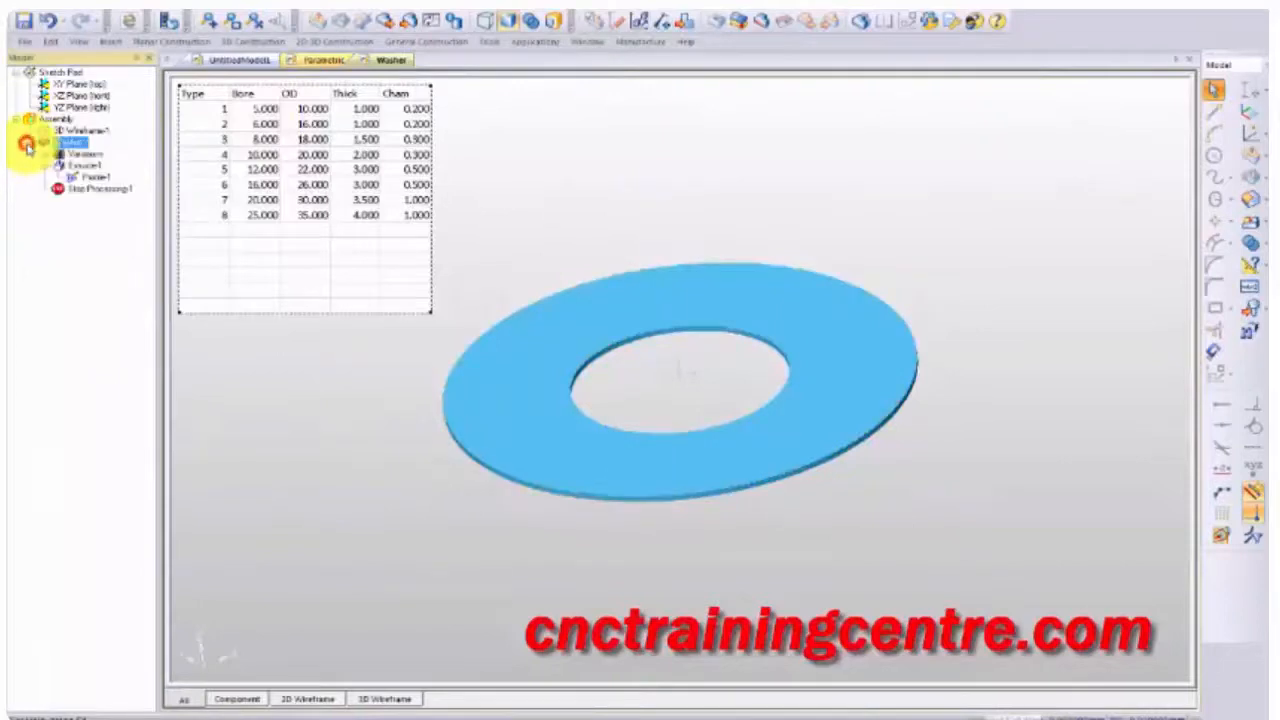
left_click(96, 179)
middle_click_drag(672, 243, 620, 377)
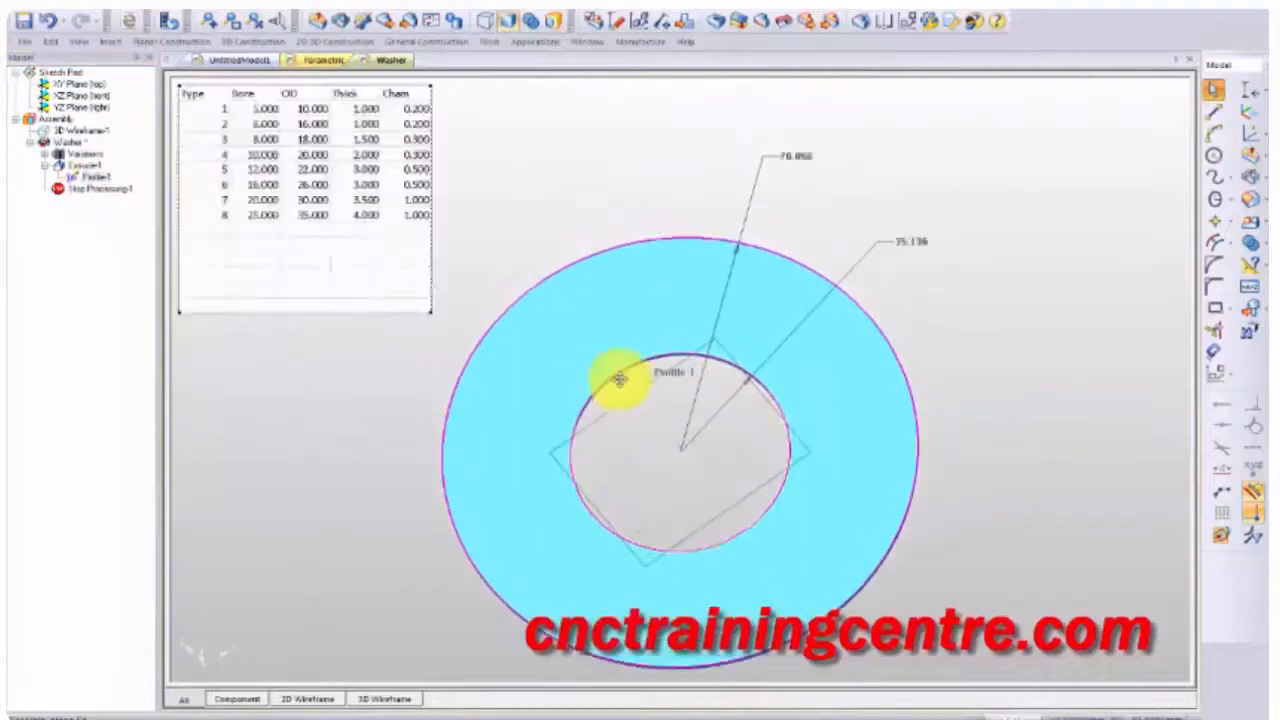
double_click(913, 246)
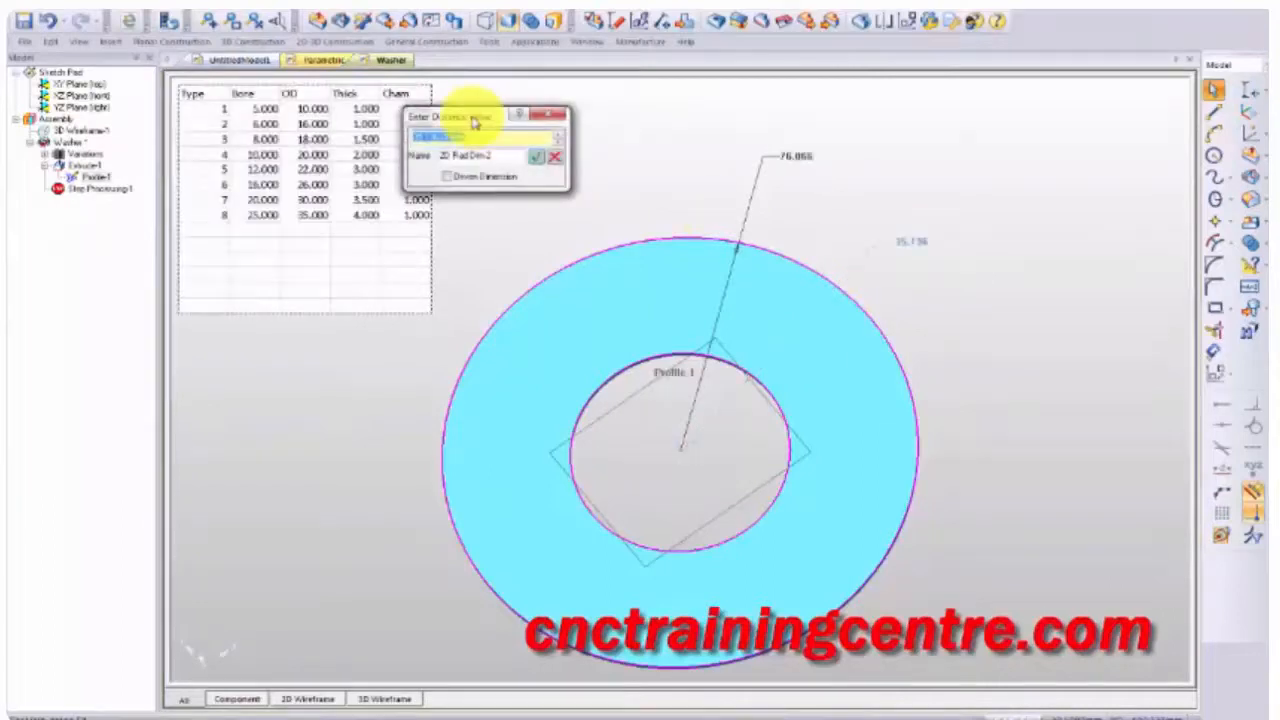
left_click_drag(474, 121, 620, 250)
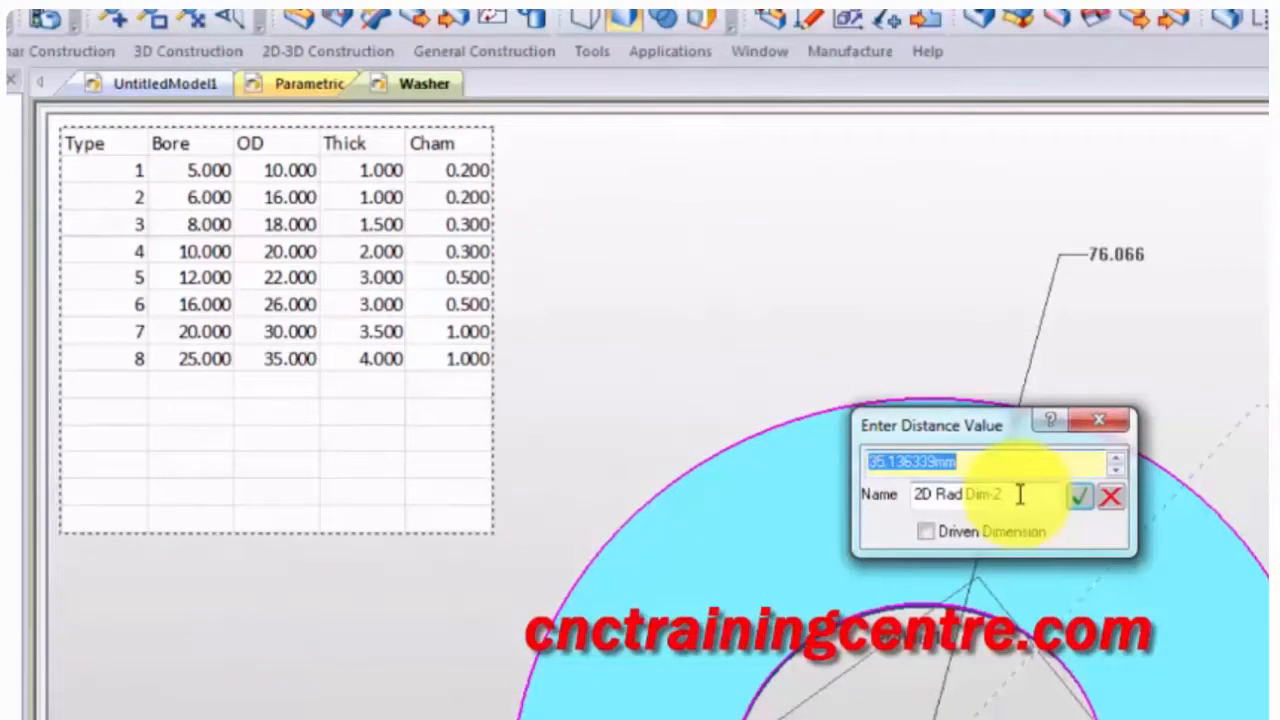
type("=")
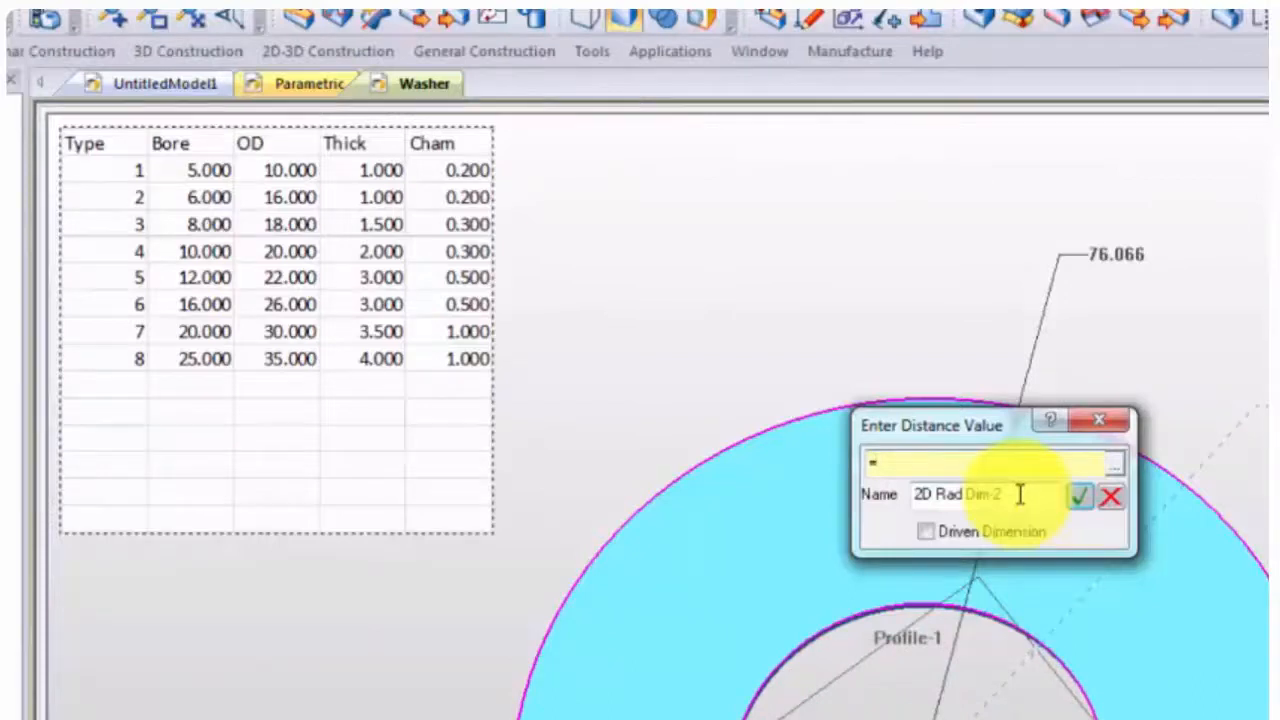
type("(@")
type("Bore")
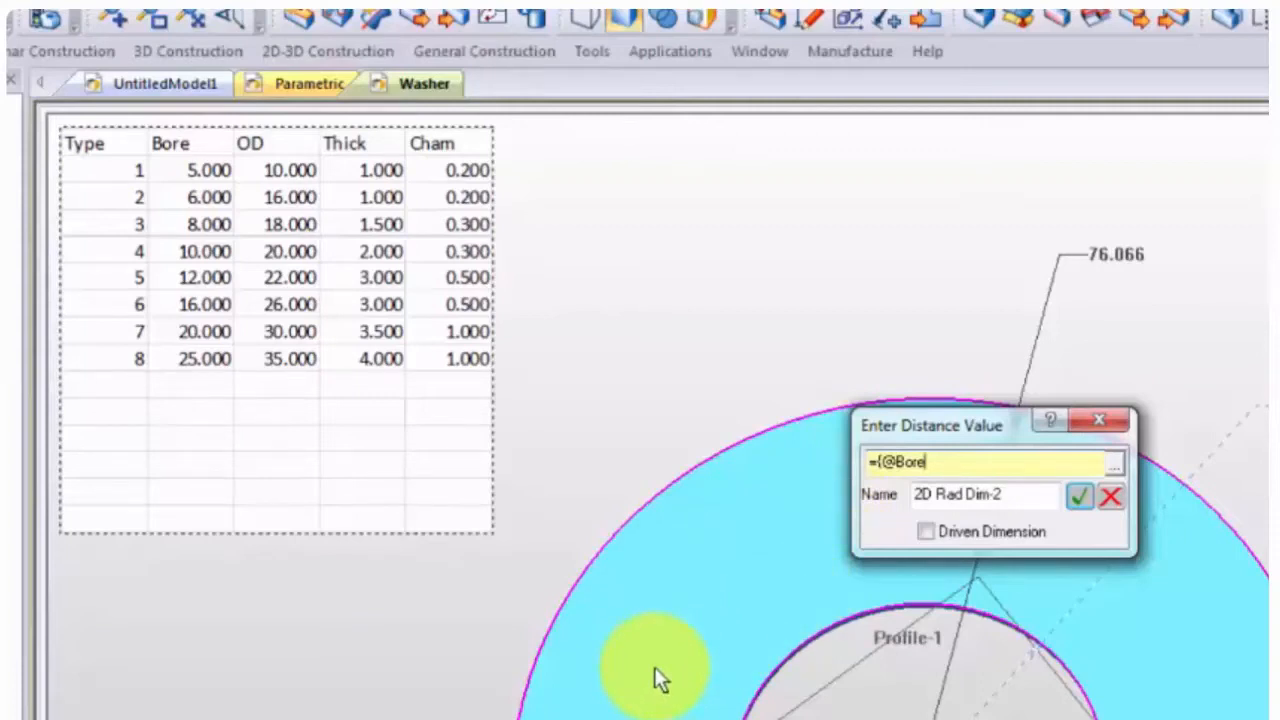
type(")")
type("/2")
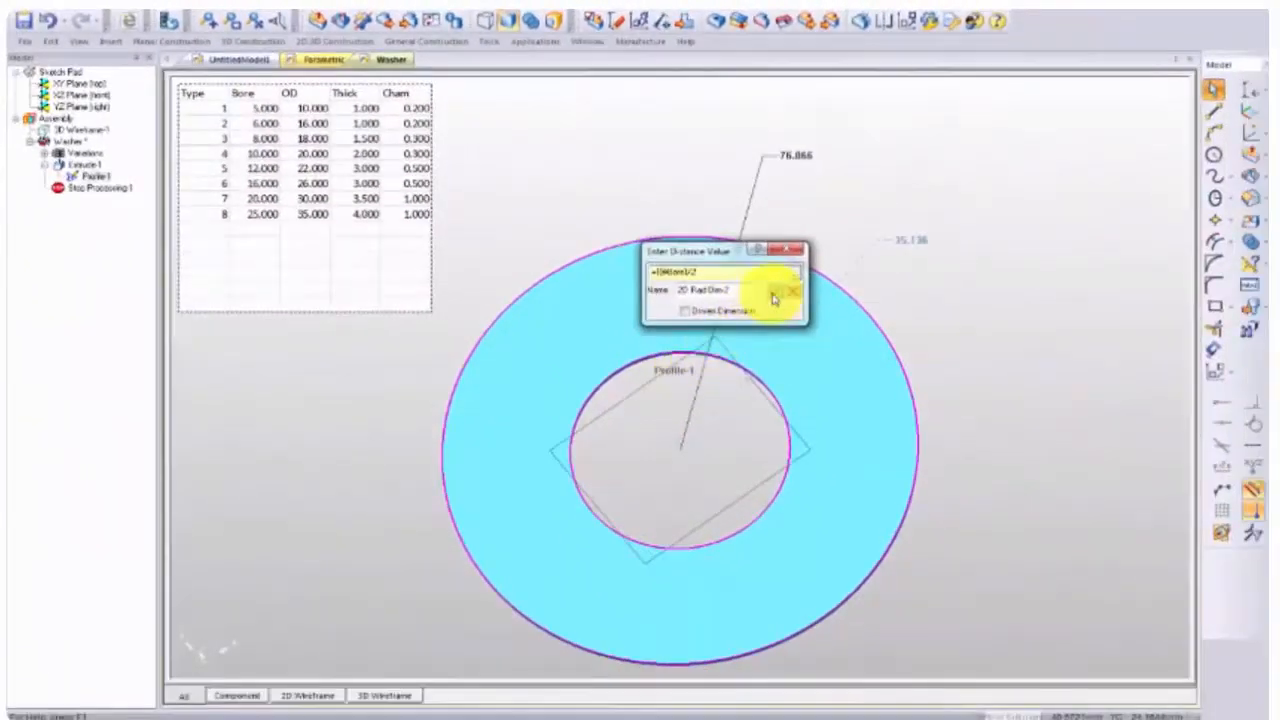
left_click(772, 296)
right_click_drag(717, 463, 690, 452)
scroll(690, 455, "up", 2)
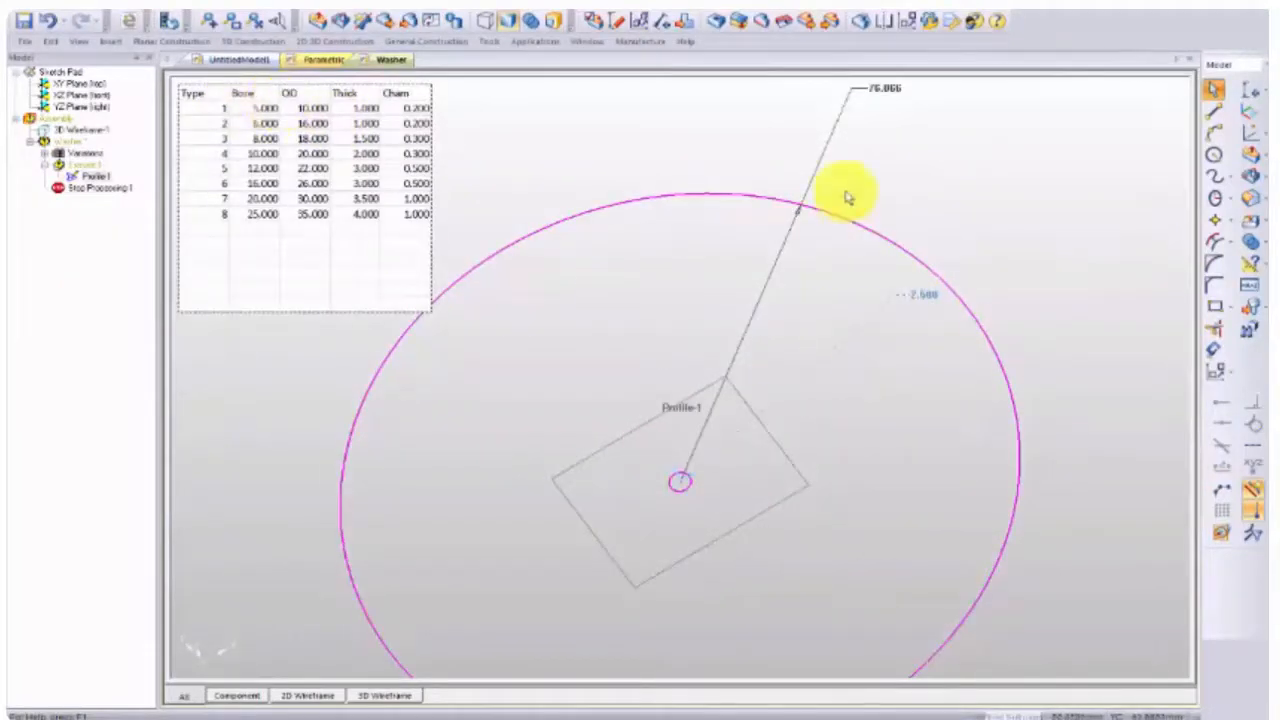
middle_click_drag(849, 191, 808, 278)
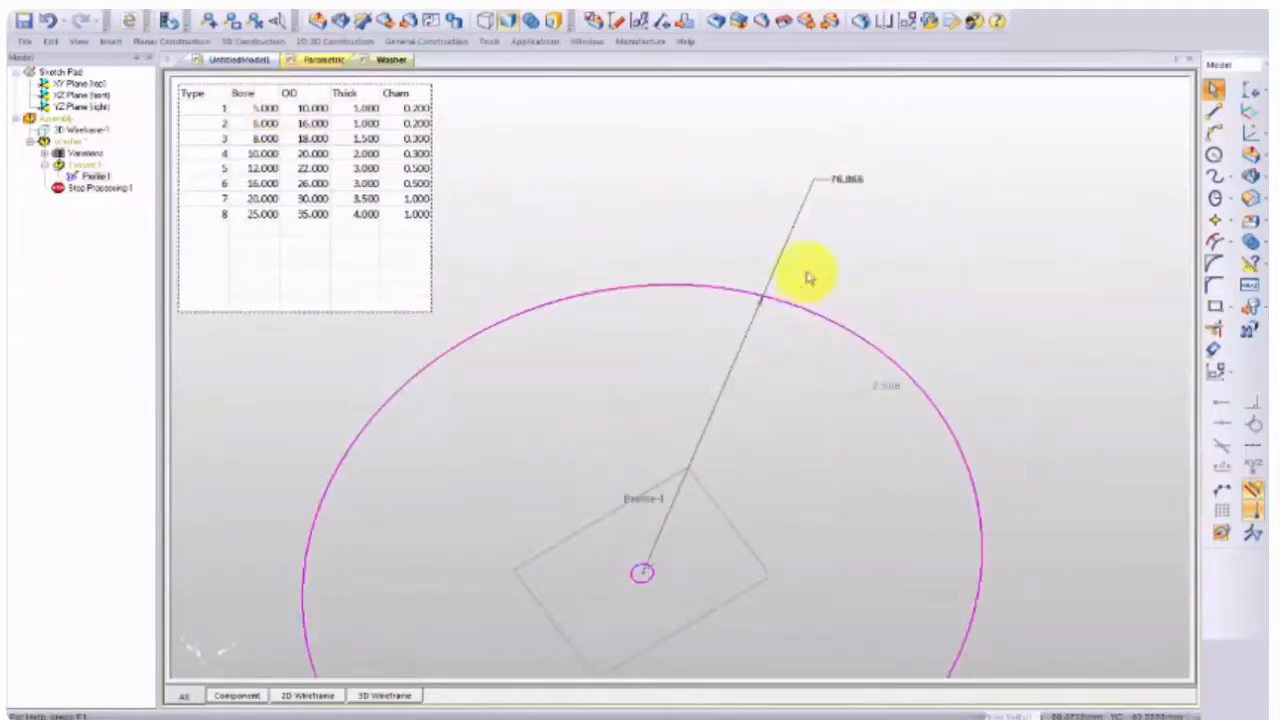
double_click(838, 184)
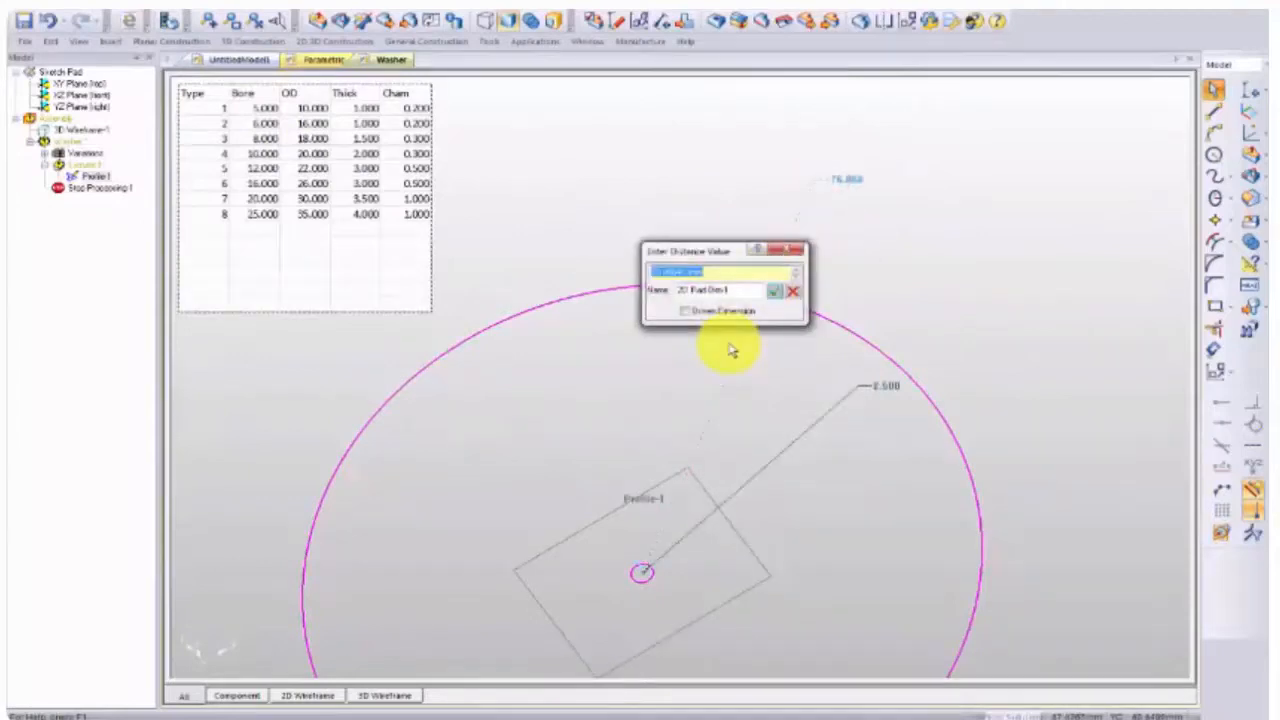
type("4")
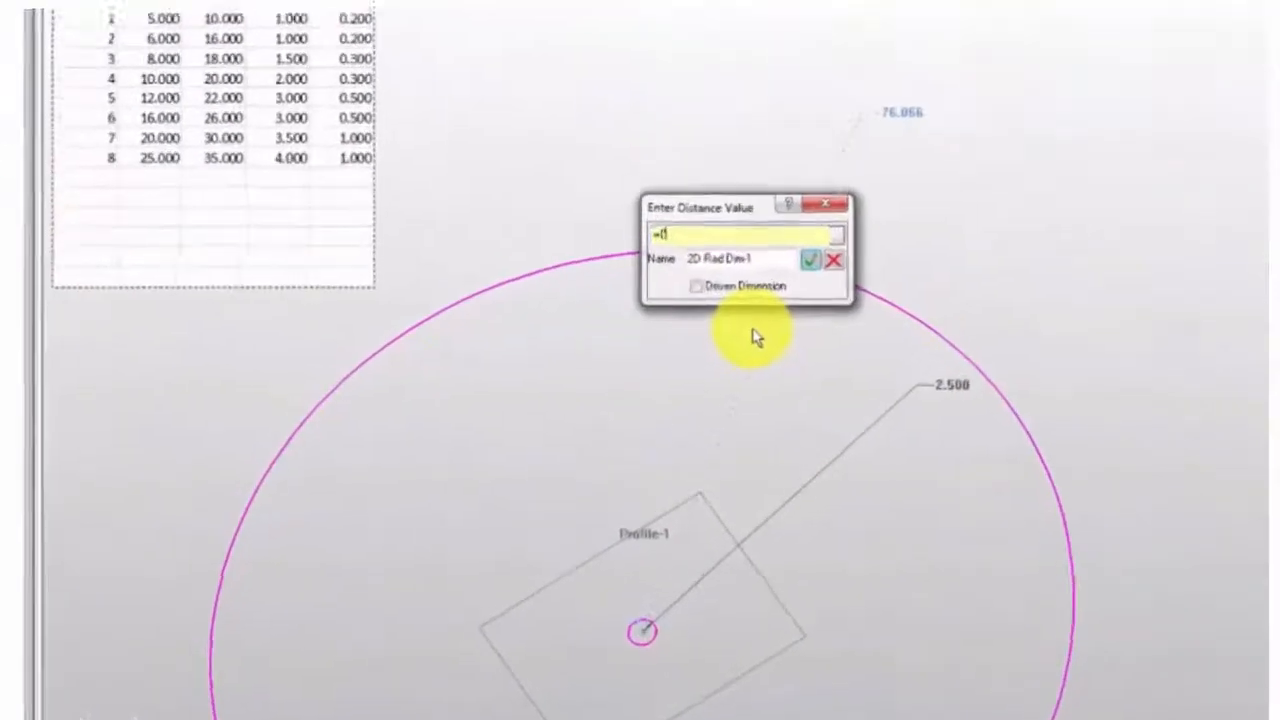
type("(@")
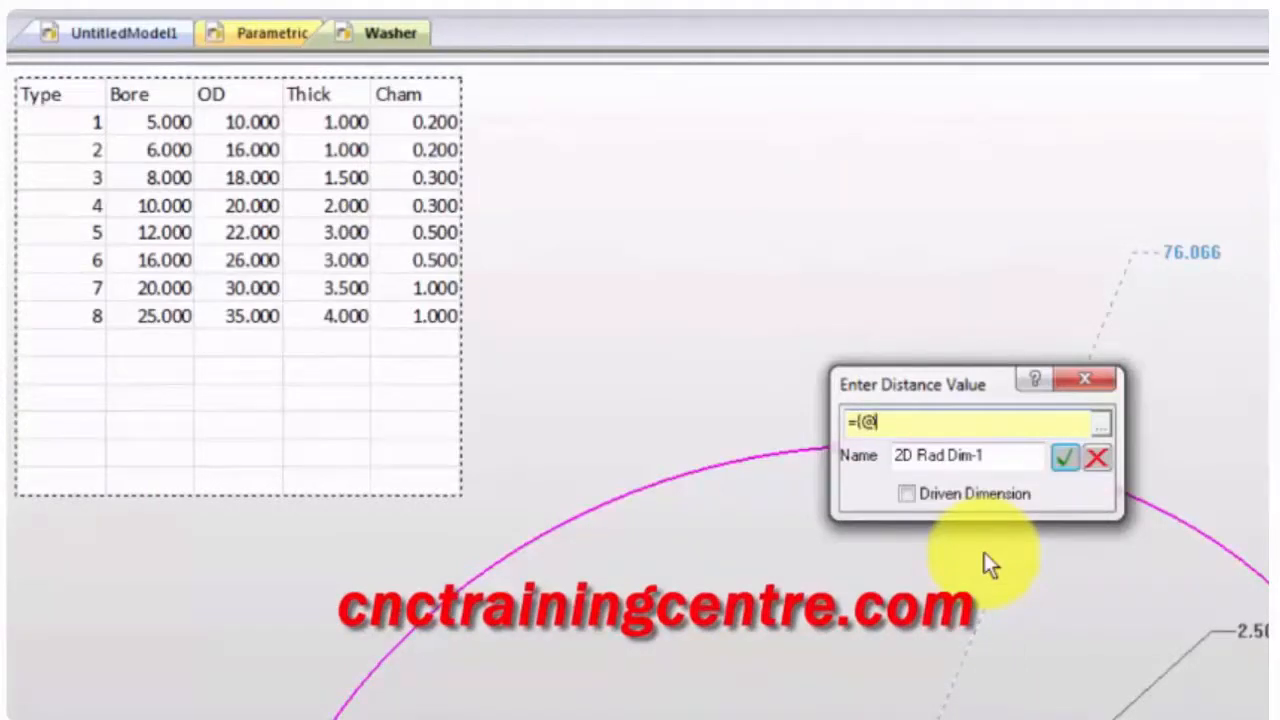
type("od")
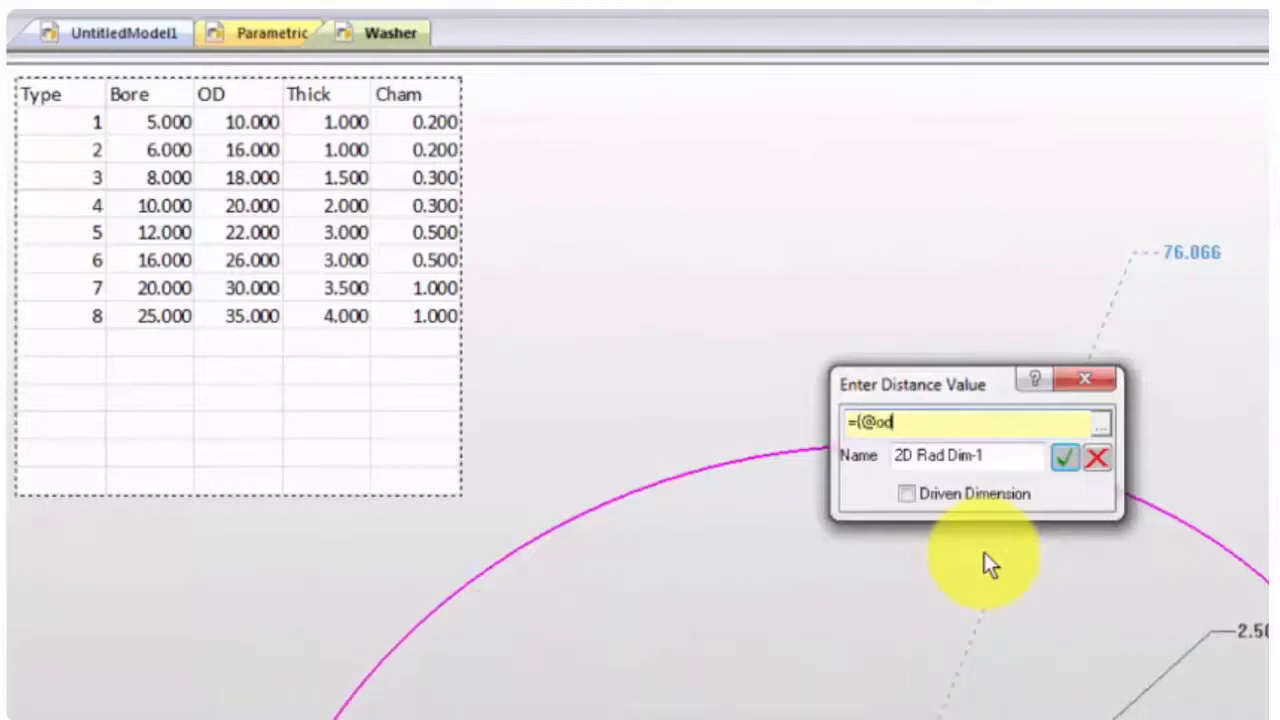
key("BackSpace")
key("BackSpace")
type("OD)/2")
key("Return")
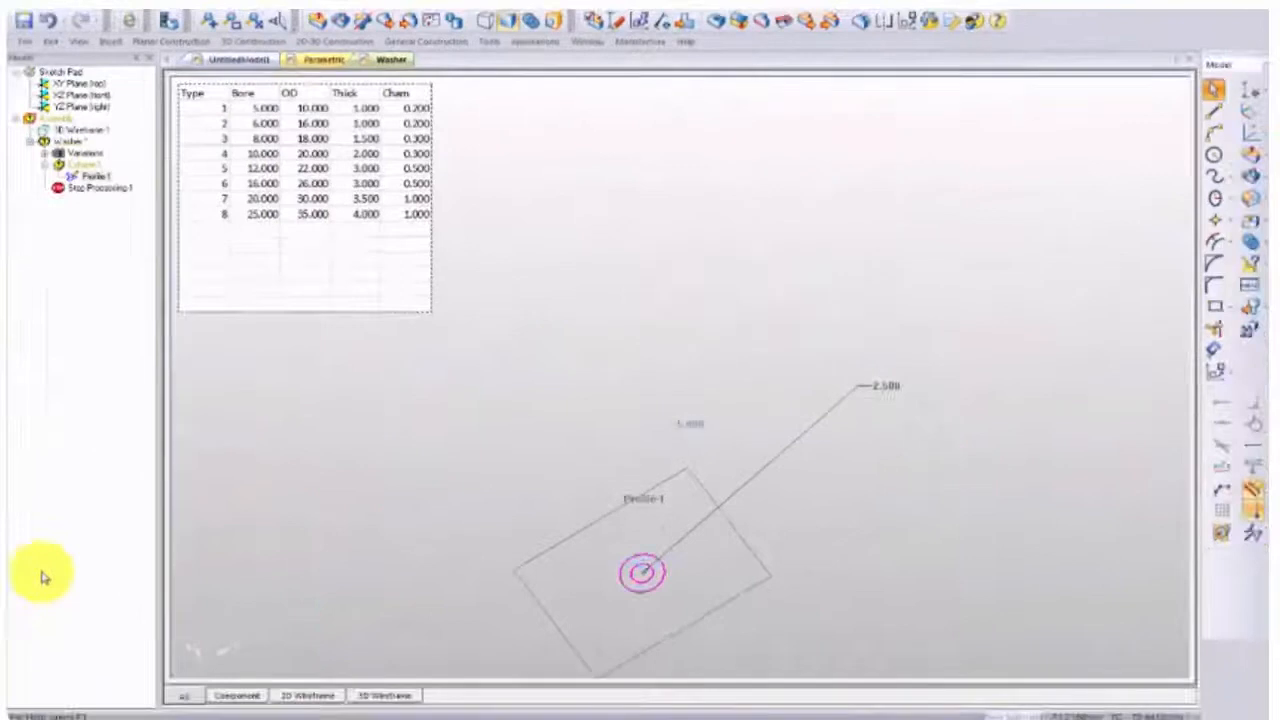
Rebuild the washer model from the edited profile and expand the Washer component's list of variations
mouse_move(737, 457)
middle_mouse_down()
mouse_move(700, 514)
mouse_move(633, 393)
mouse_move(675, 358)
mouse_move(700, 220)
middle_mouse_up()
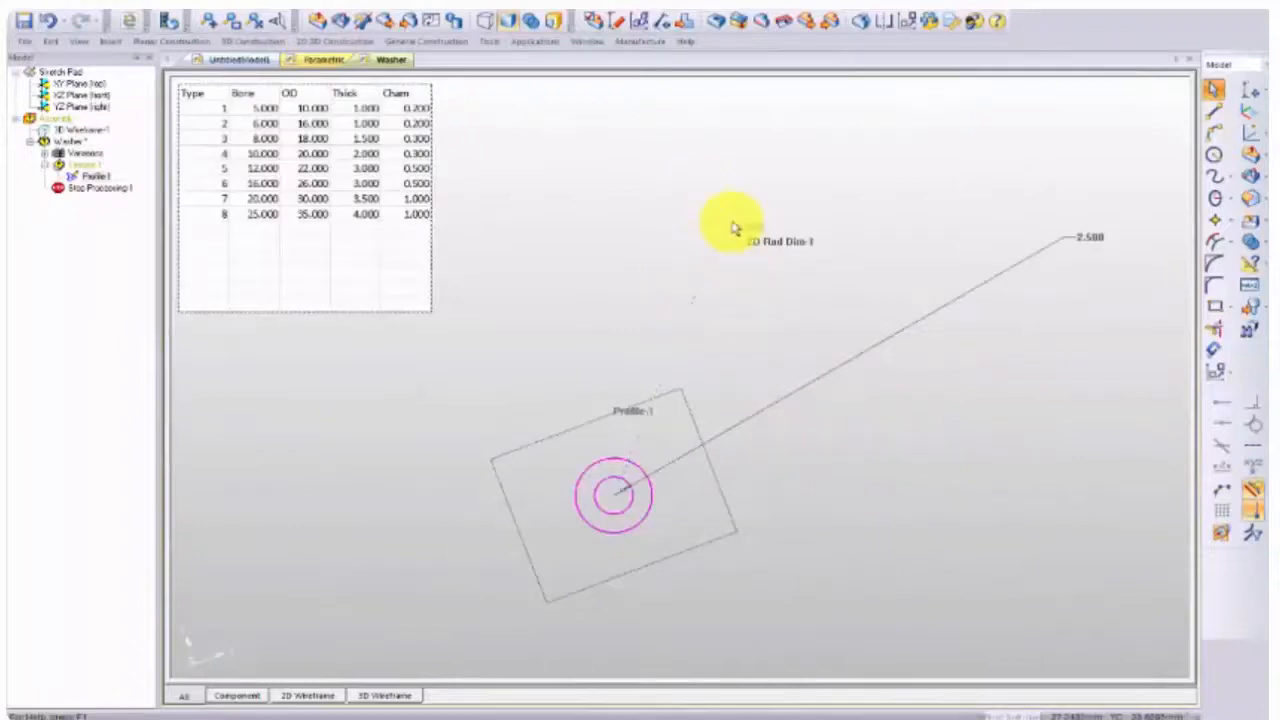
middle_click_drag(603, 517, 464, 379)
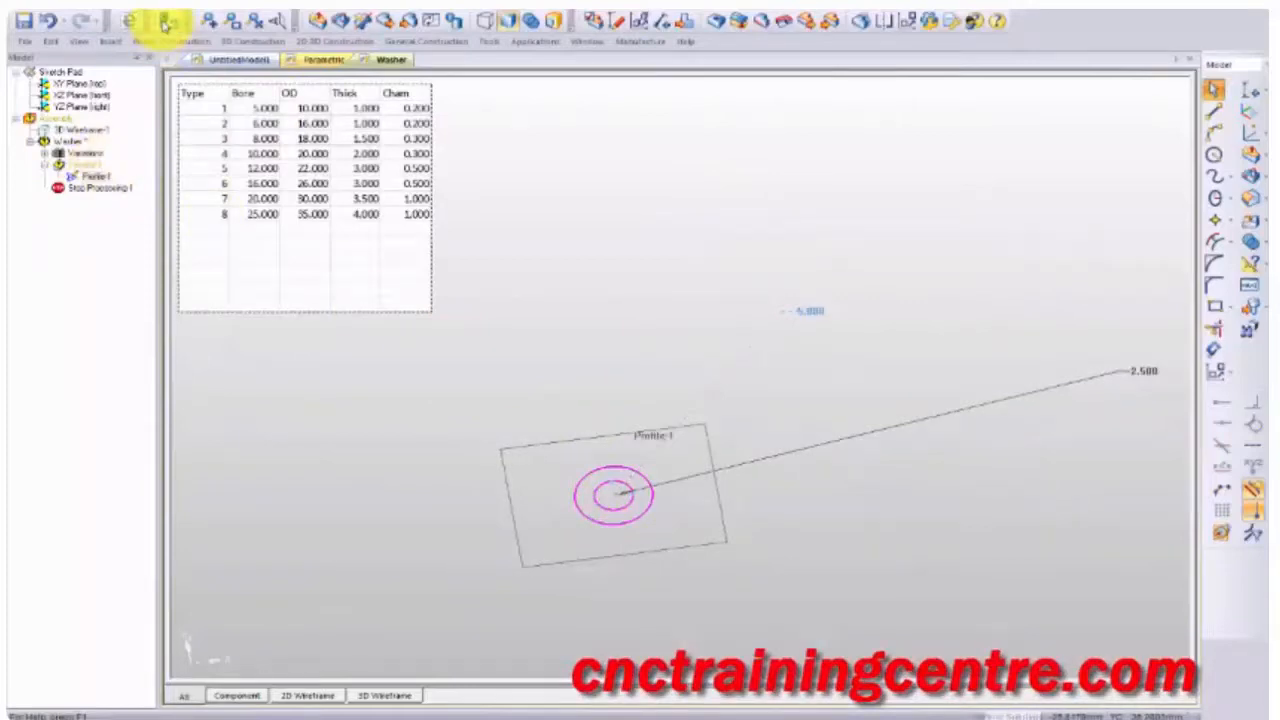
left_click(167, 22)
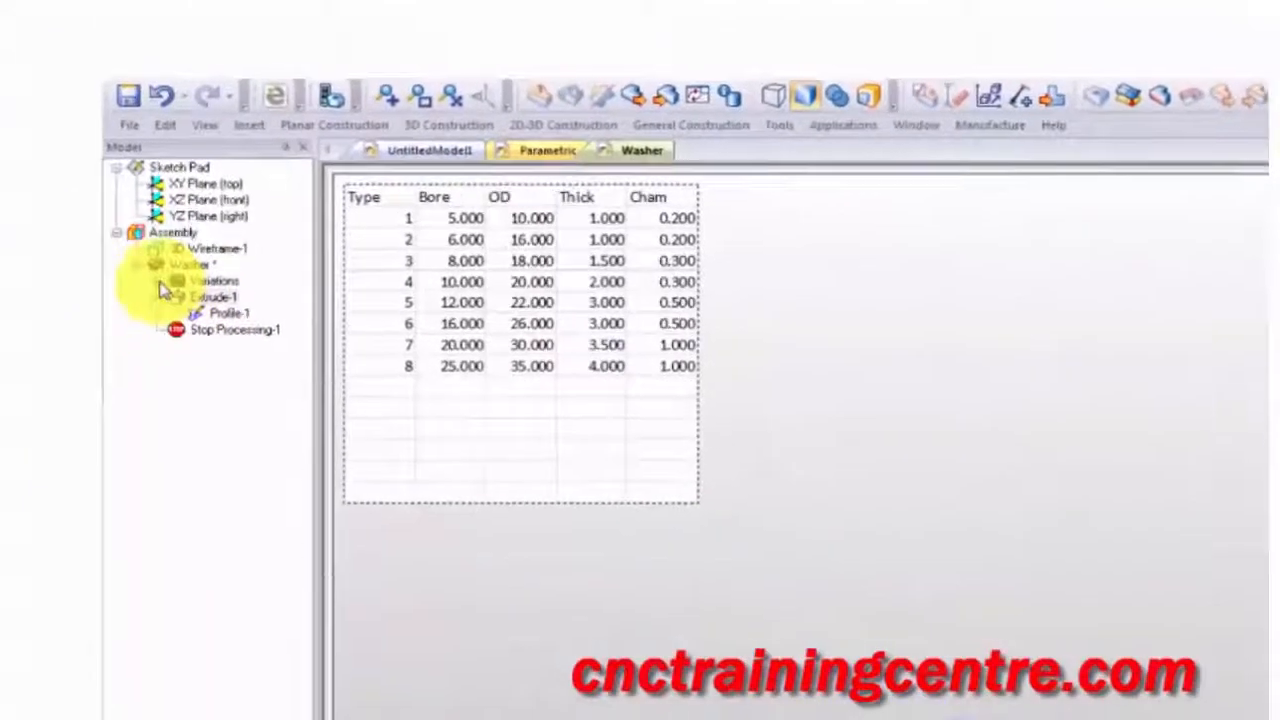
left_click(99, 211)
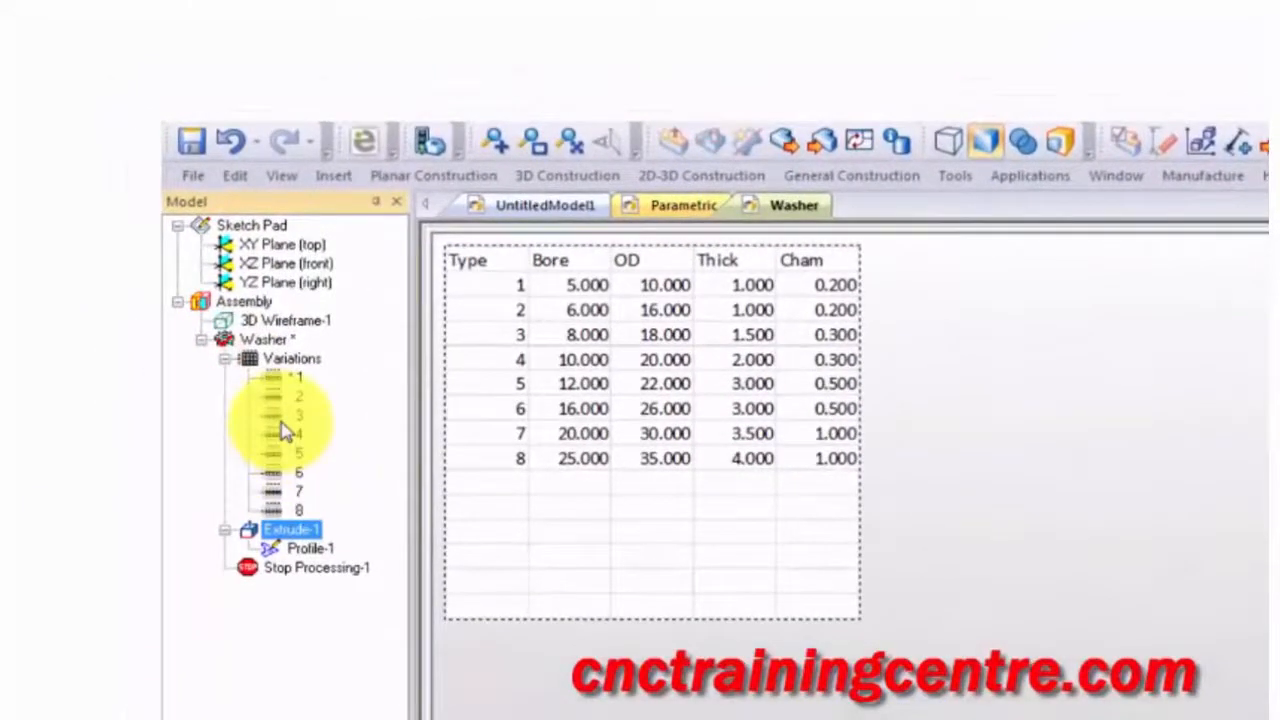
Activate the washer variations one after another up to 8 to check bore and outside diameter, and return to variation 1
left_click(1204, 719)
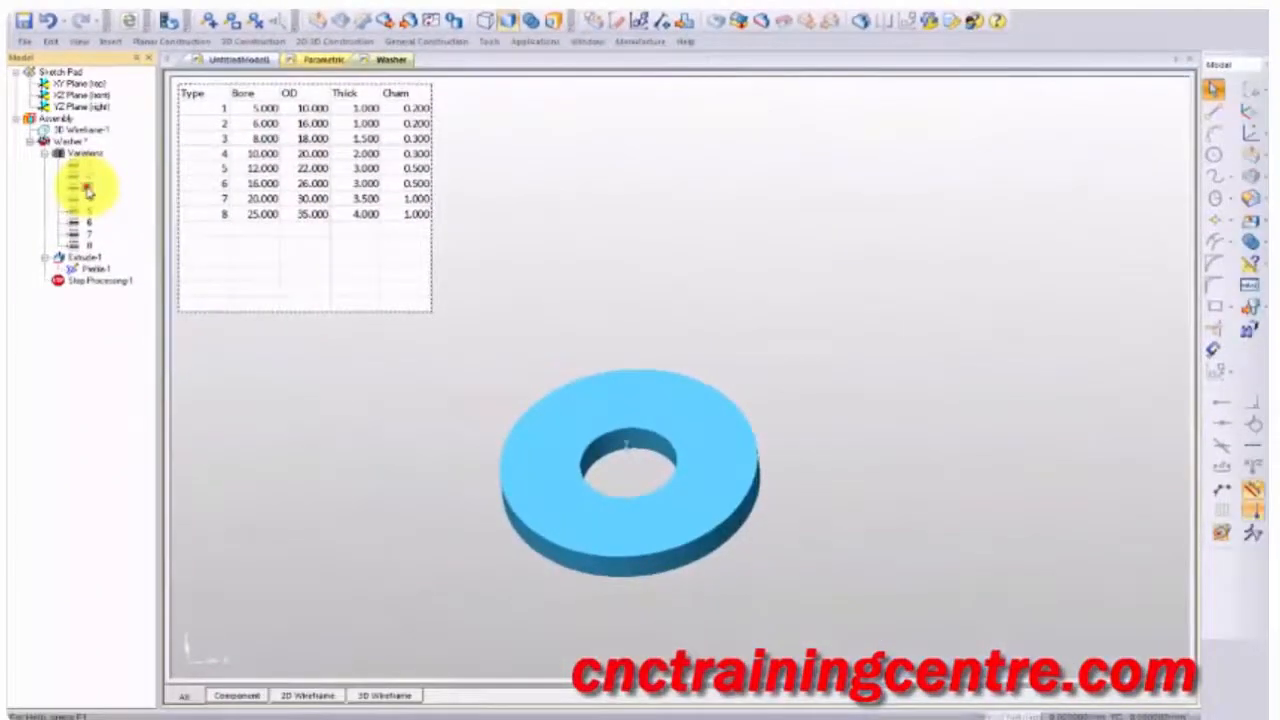
left_click(87, 190)
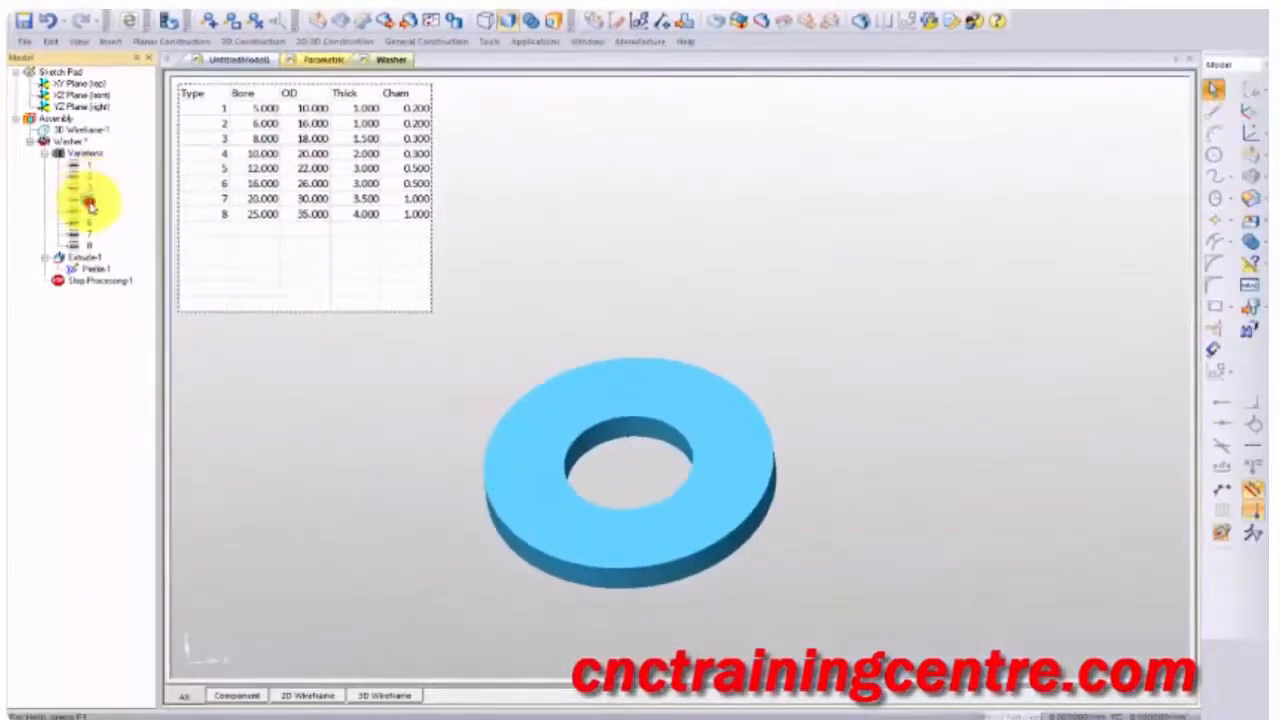
left_click(89, 203)
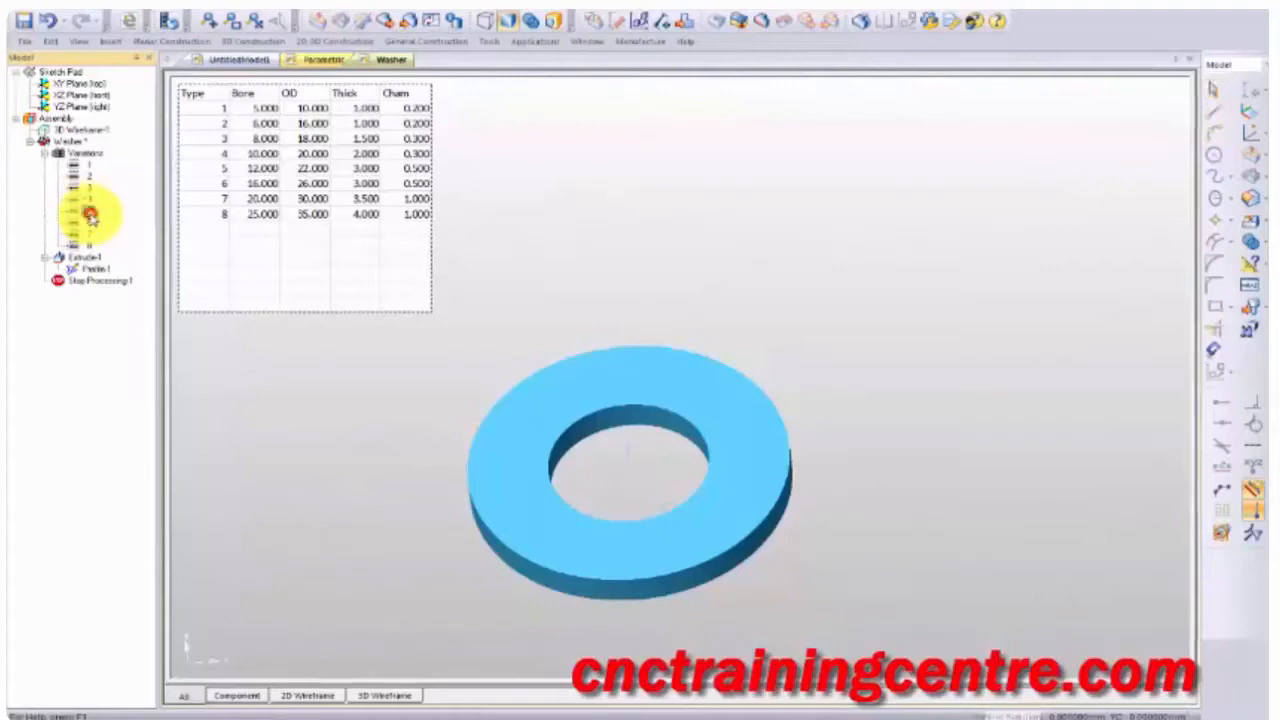
left_click(90, 215)
left_click(89, 229)
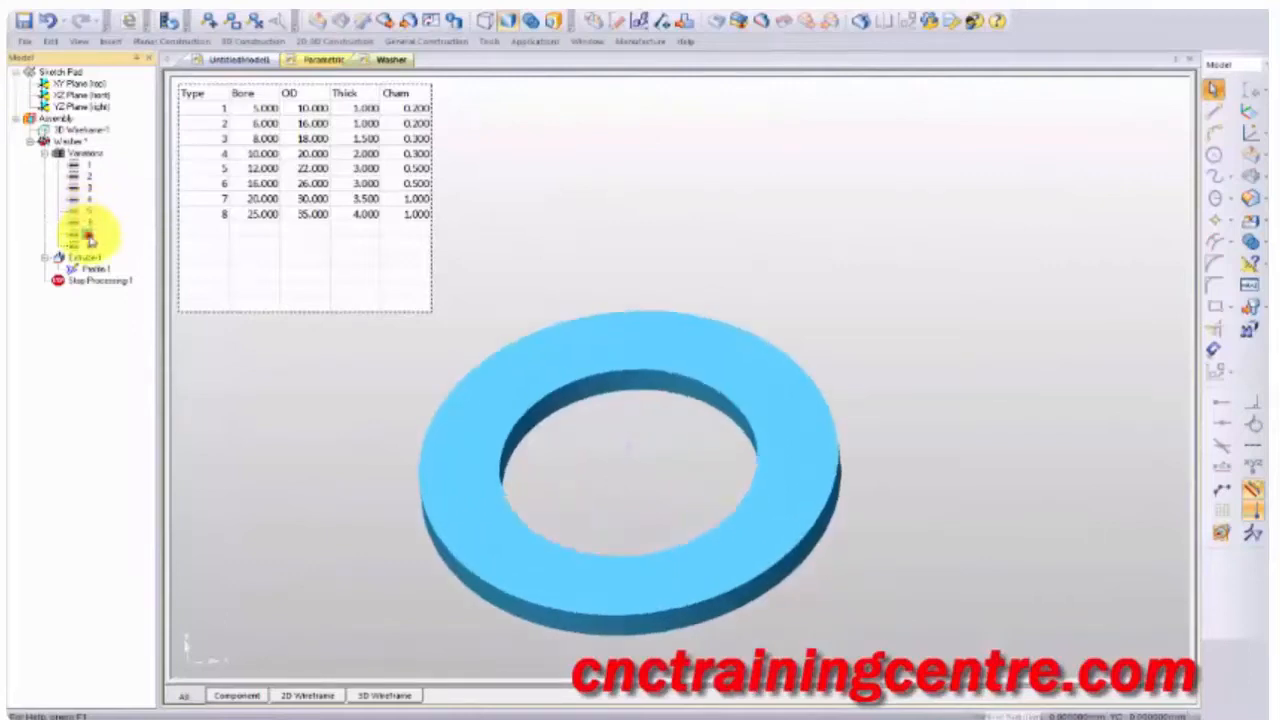
left_click(88, 237)
left_click(88, 246)
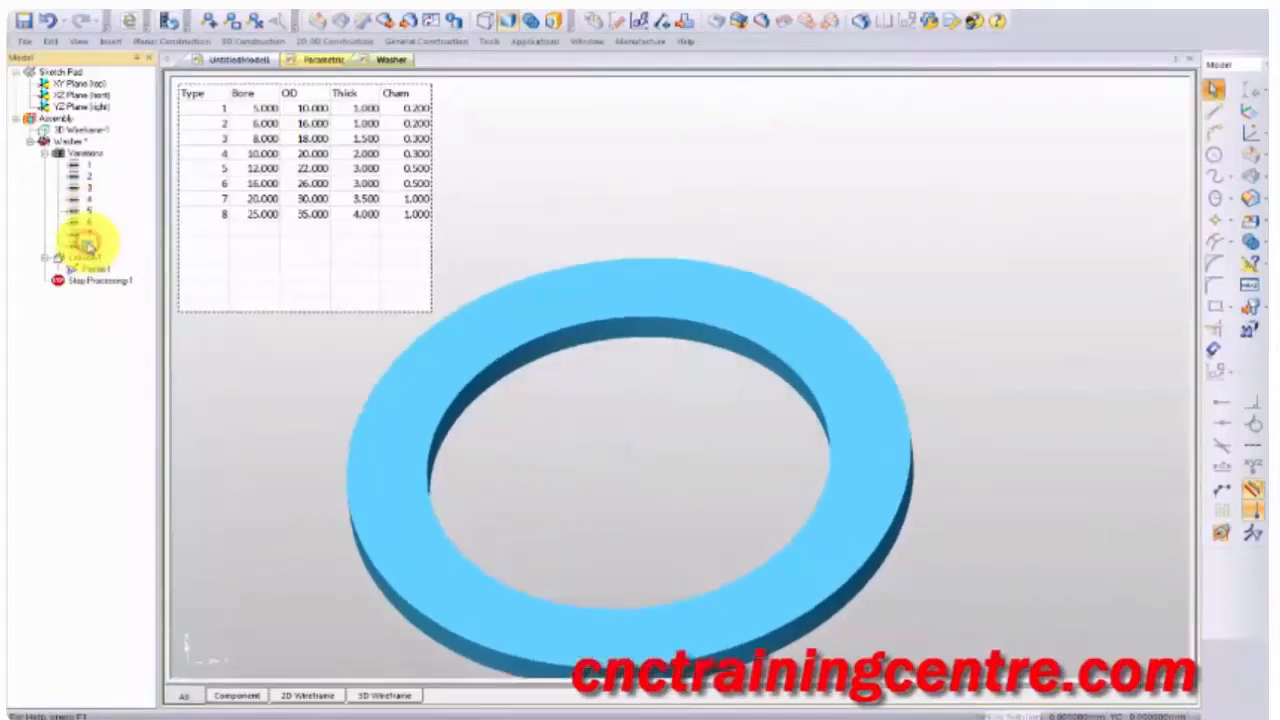
left_click(84, 165)
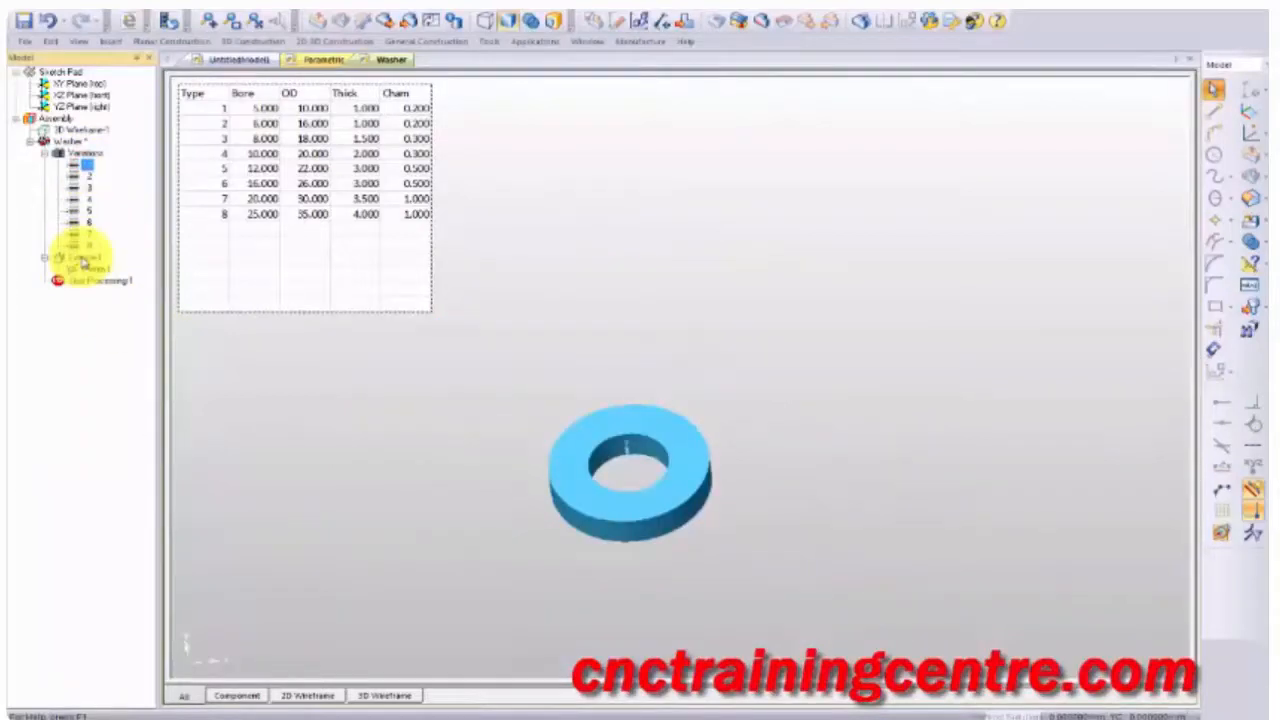
double_click(84, 260)
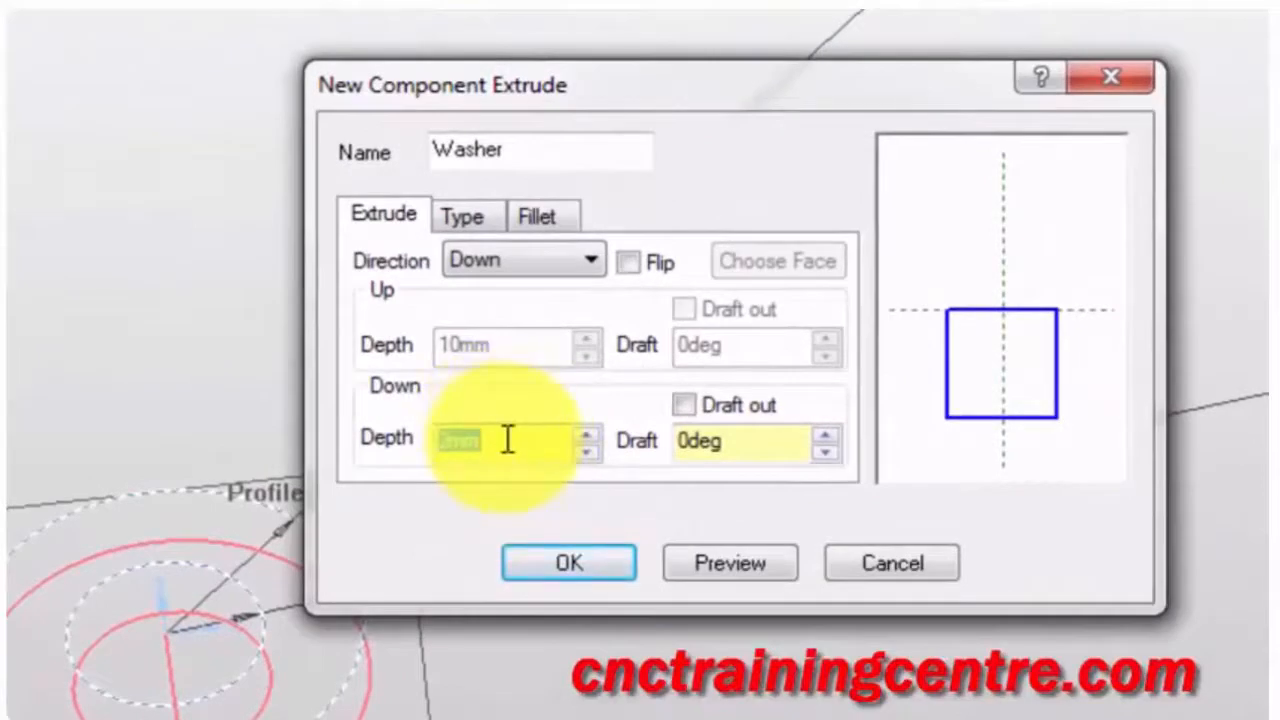
type("=")
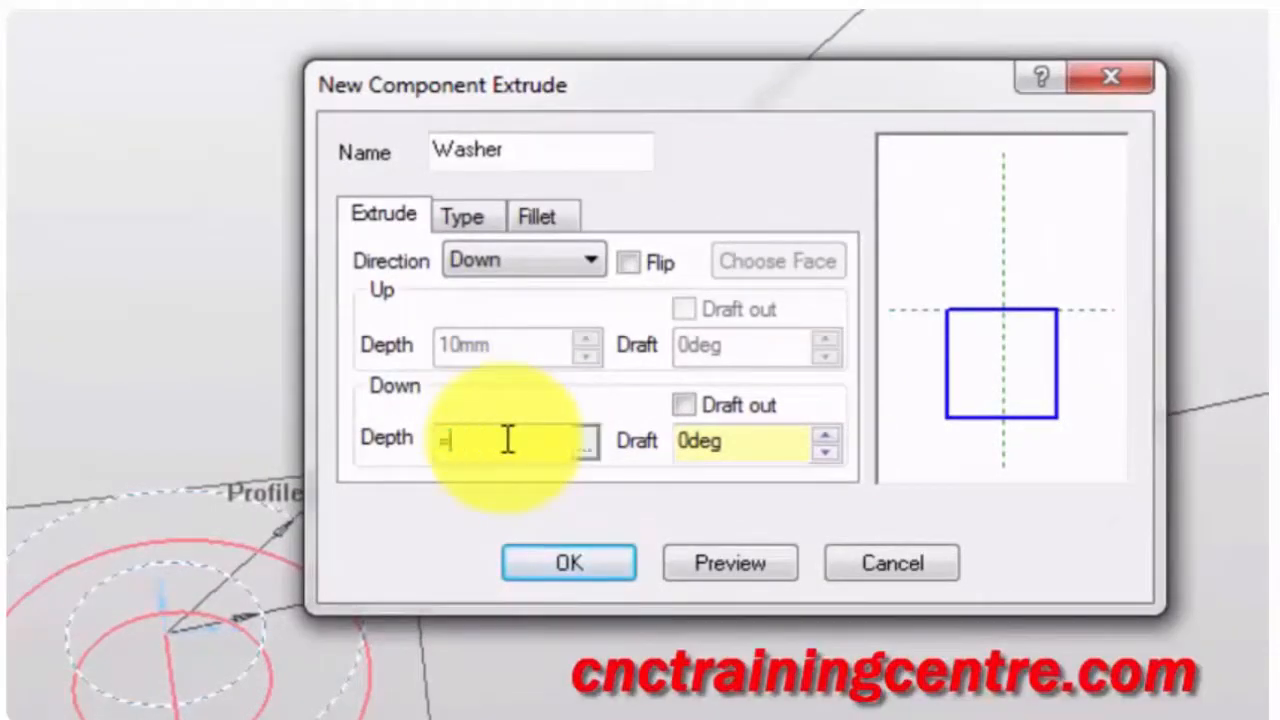
type("(")
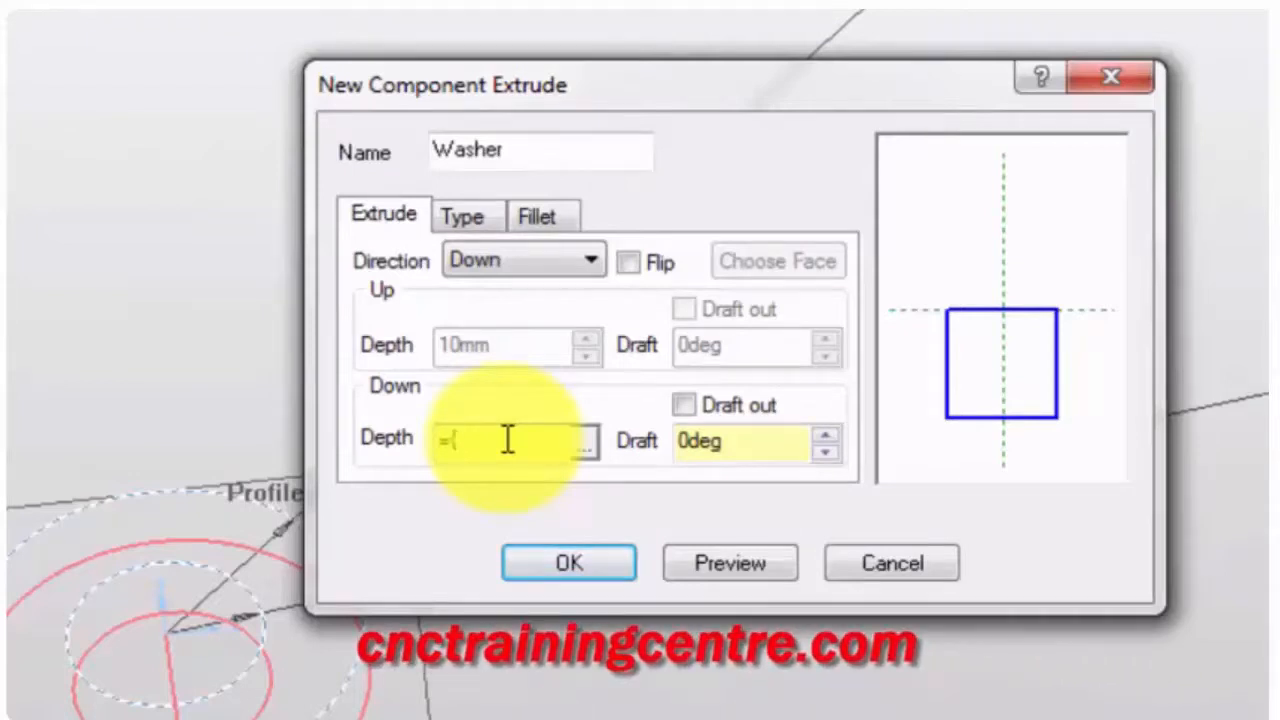
type("@")
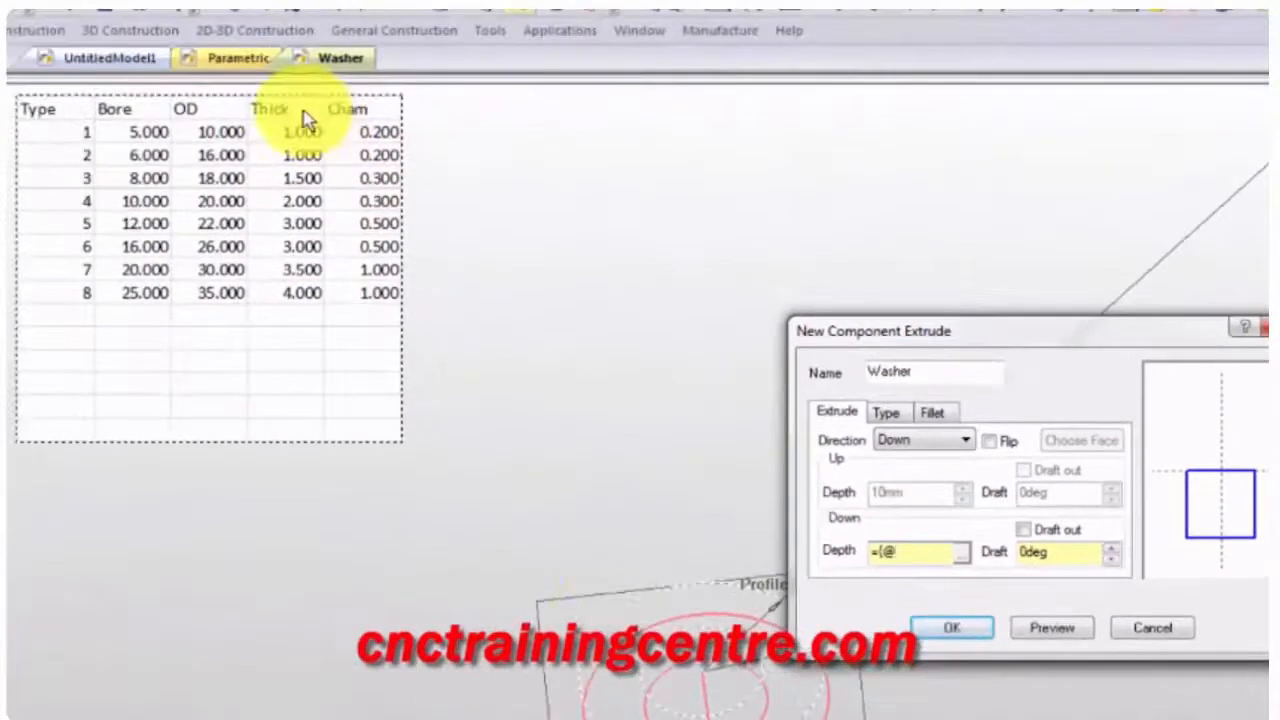
type("T")
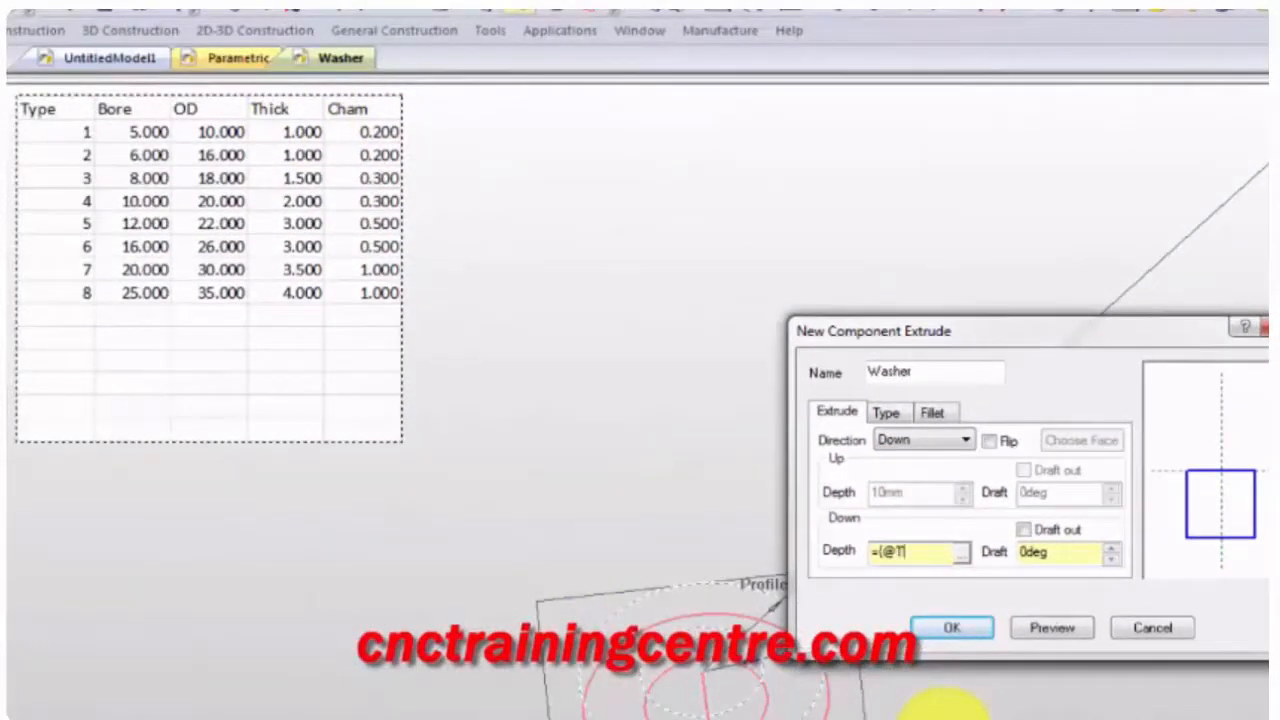
type("hick)")
key("Return")
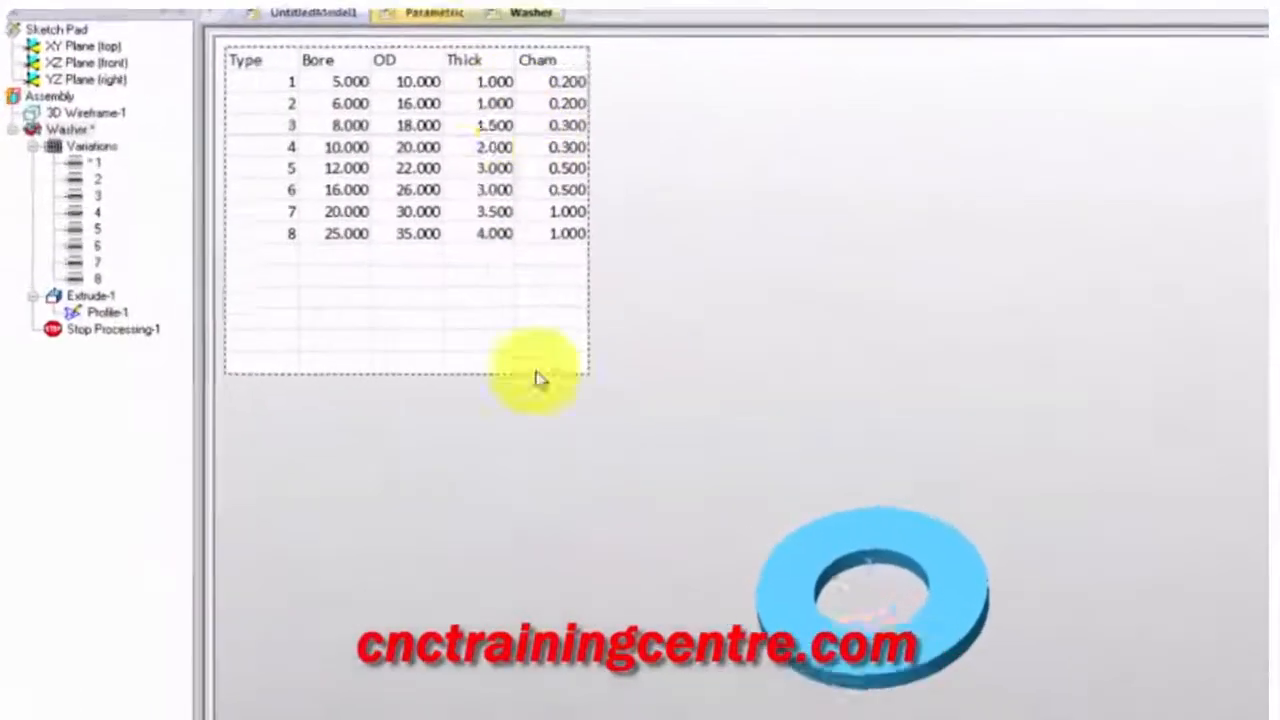
Activate washer variations 2, 3, 4 and 5 in turn to check how the thickness follows the table
left_click(97, 180)
left_click(90, 199)
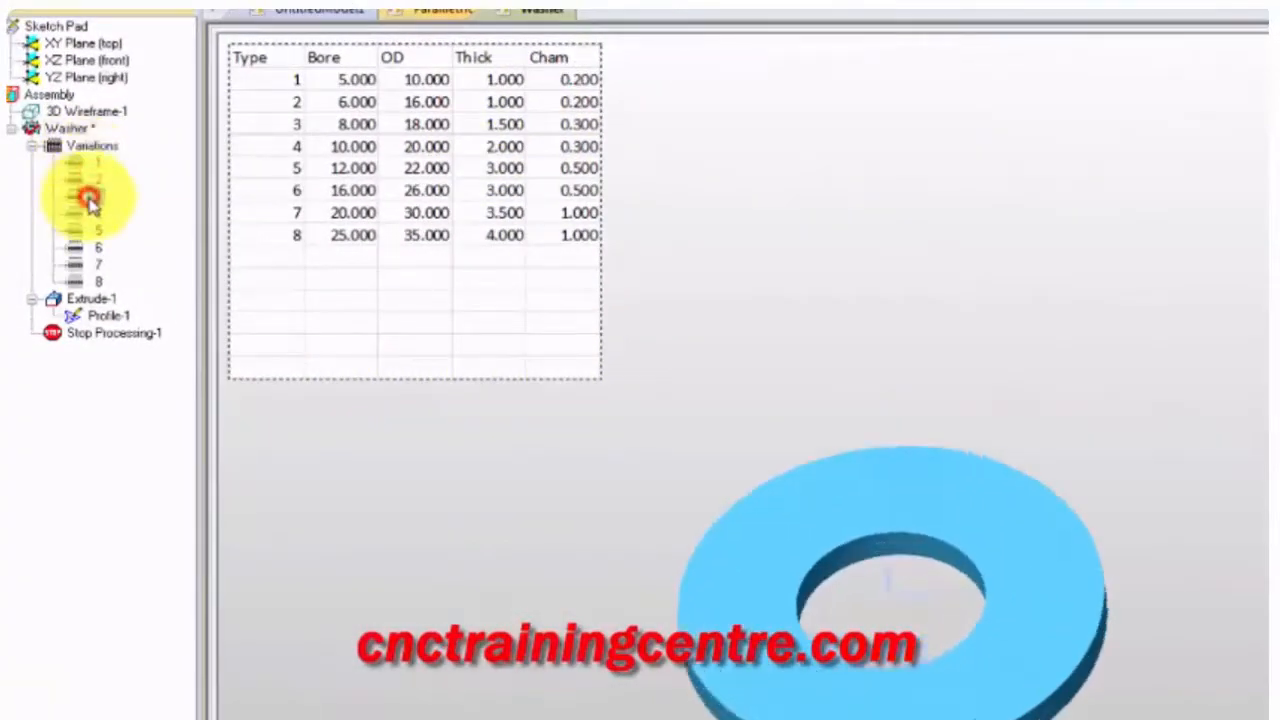
right_click_drag(937, 497, 920, 385)
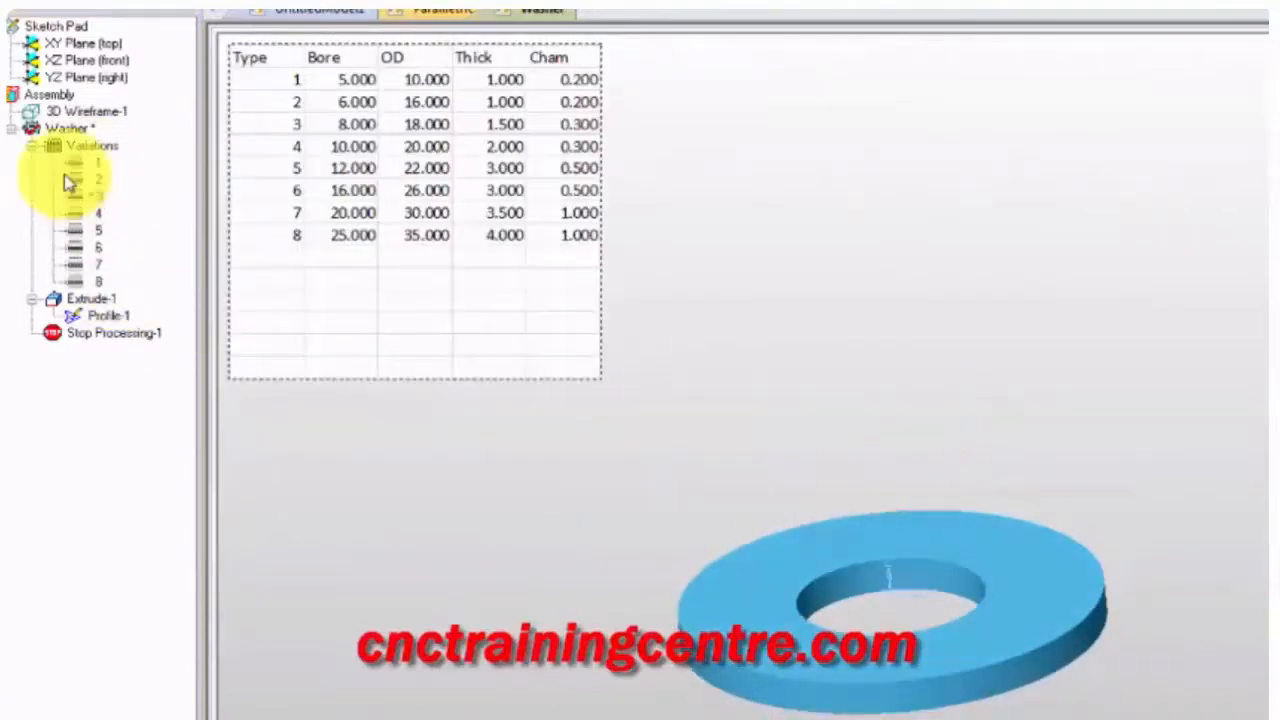
left_click(90, 213)
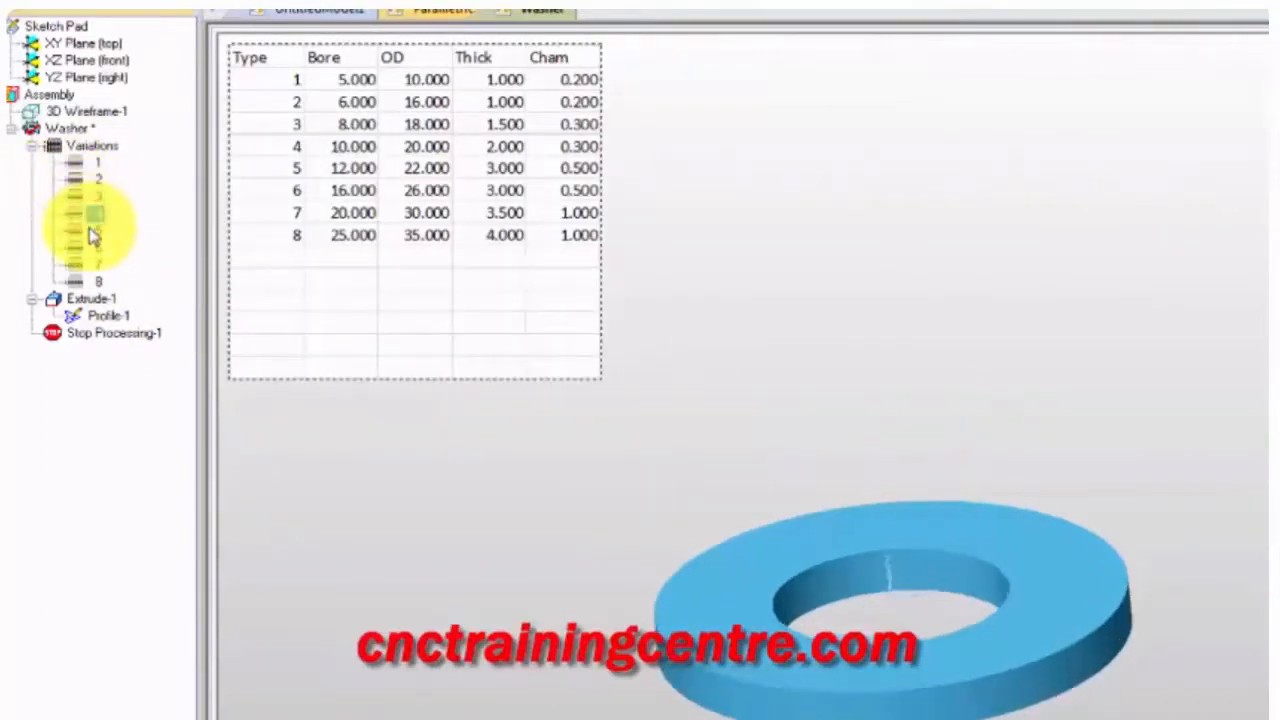
left_click(90, 231)
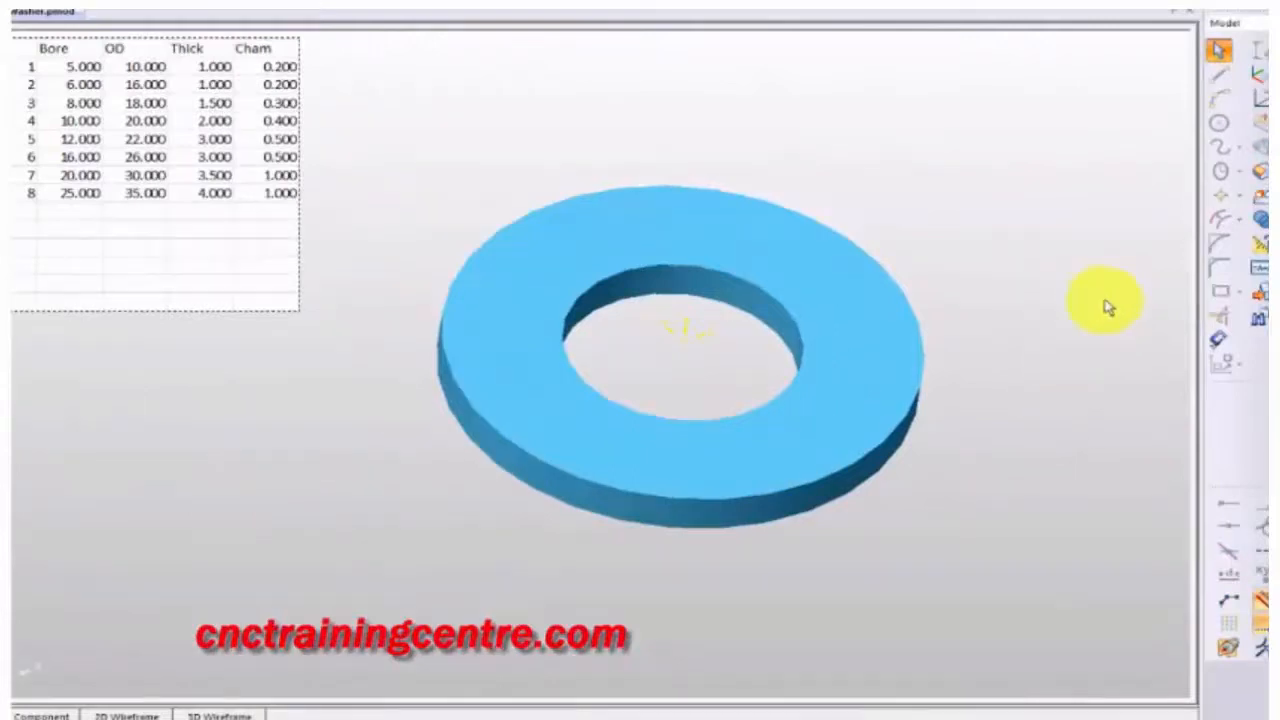
left_click(1258, 172)
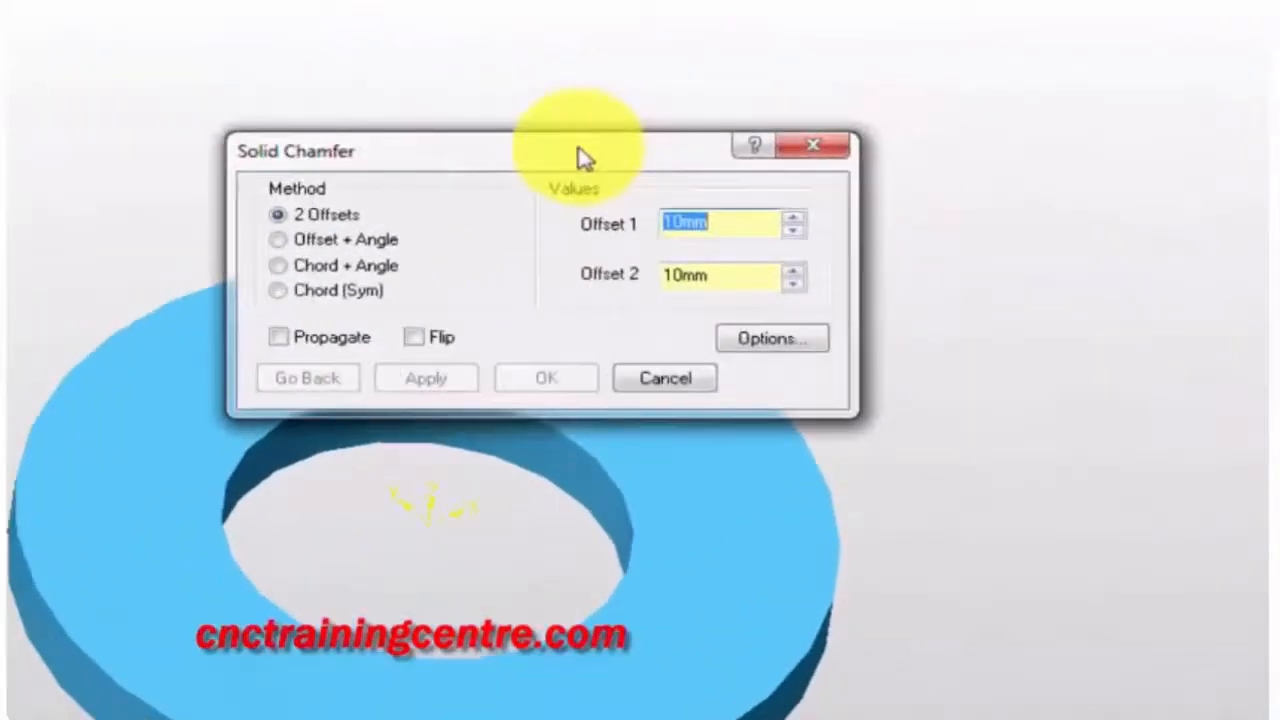
left_click_drag(774, 128, 959, 105)
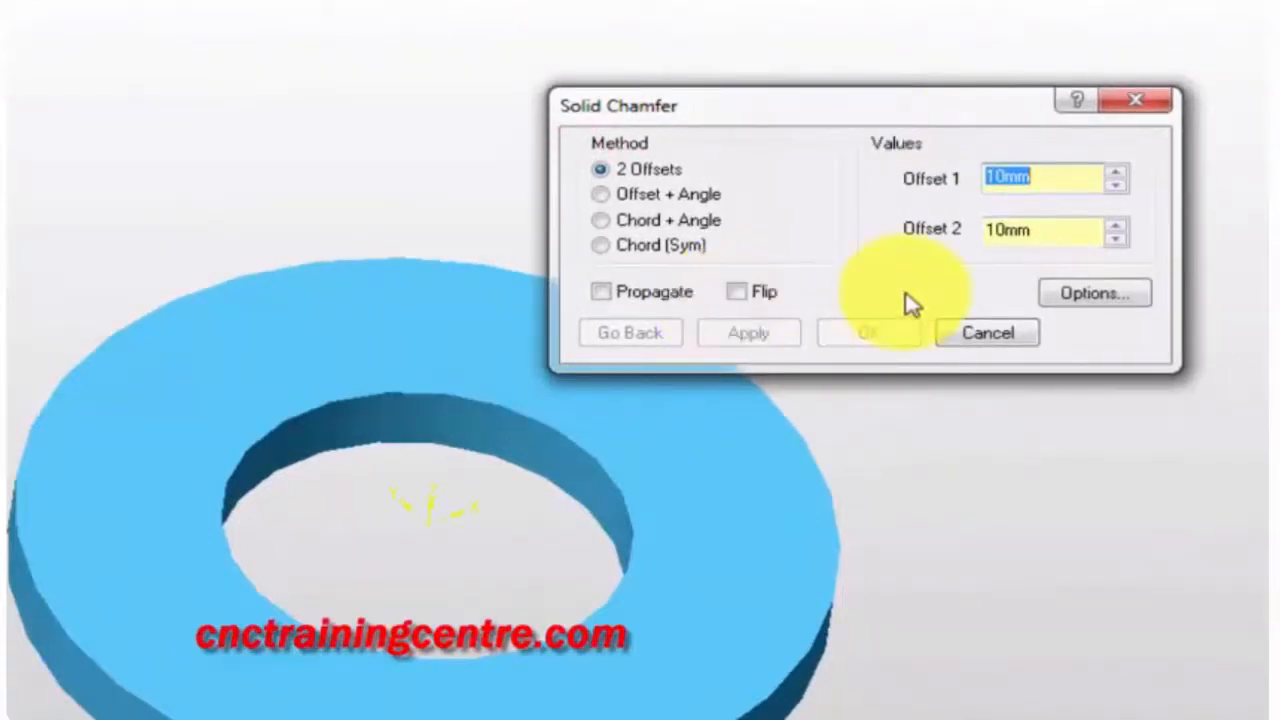
type("={@Cham")
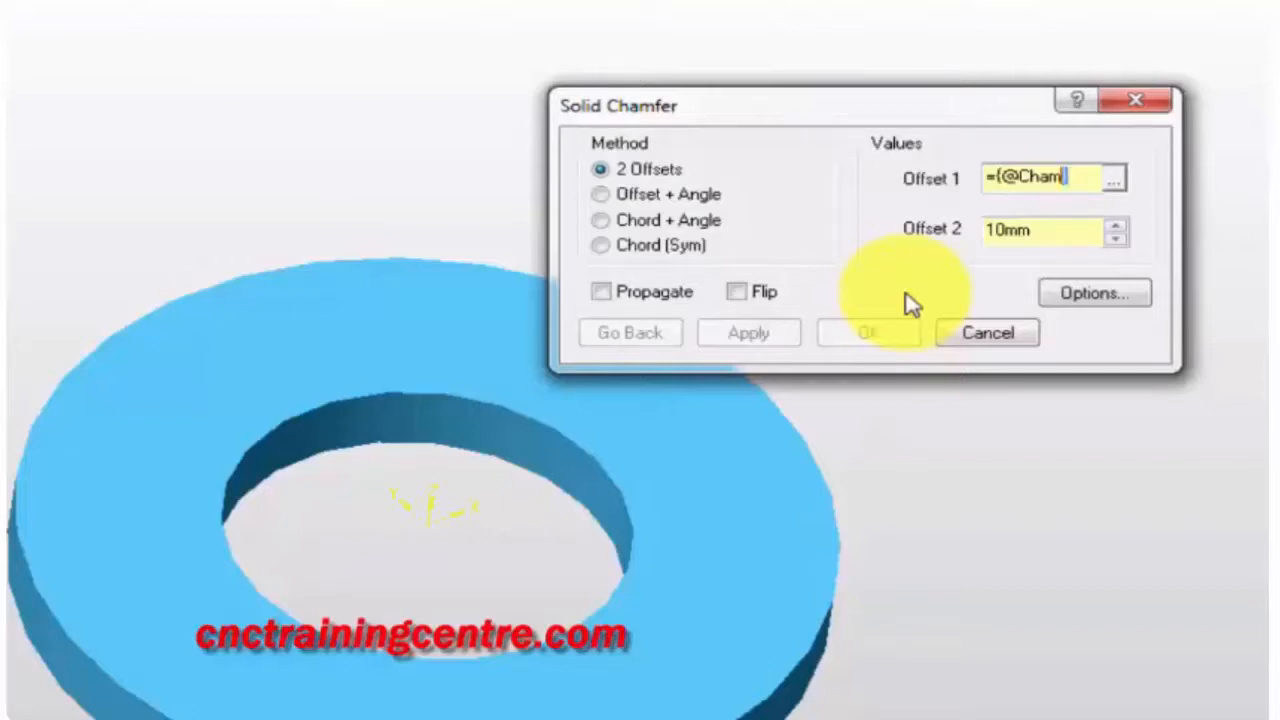
key("shift+Left")
key("shift+Left")
key("shift+Left")
key("shift+Left")
key("shift+Left")
key("shift+Left")
key("shift+Left")
key("ctrl+c")
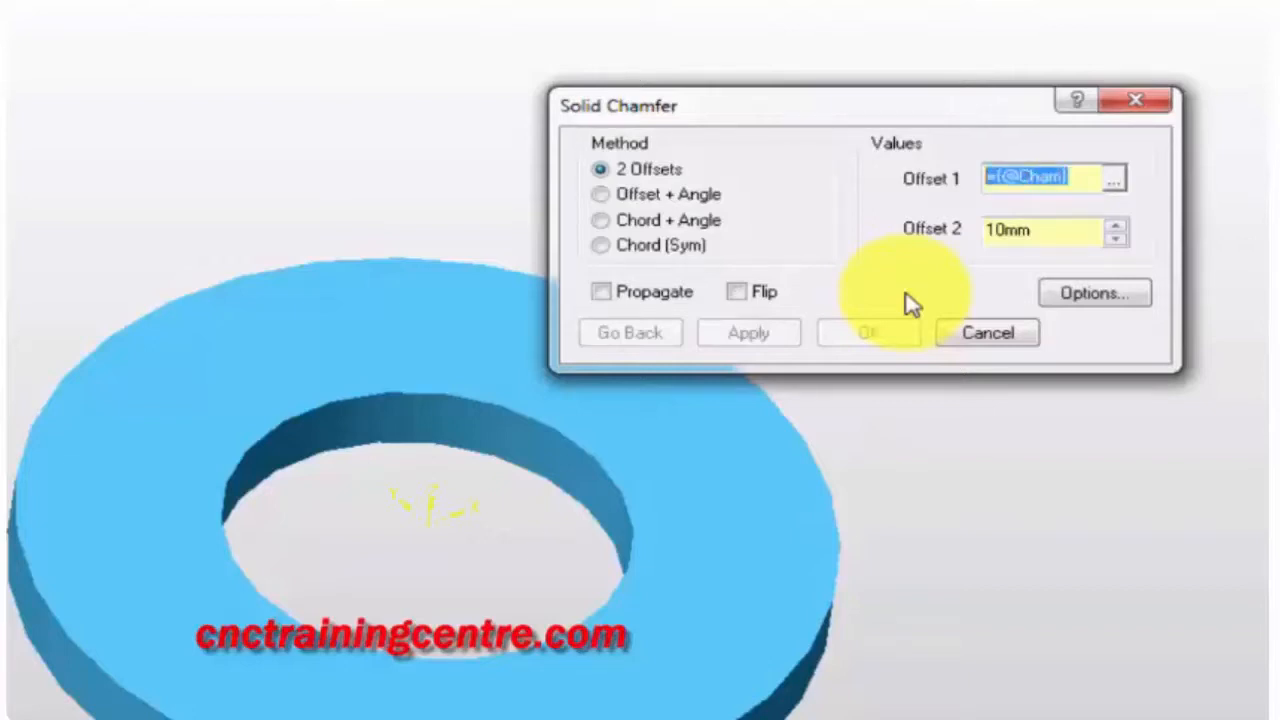
key("Tab")
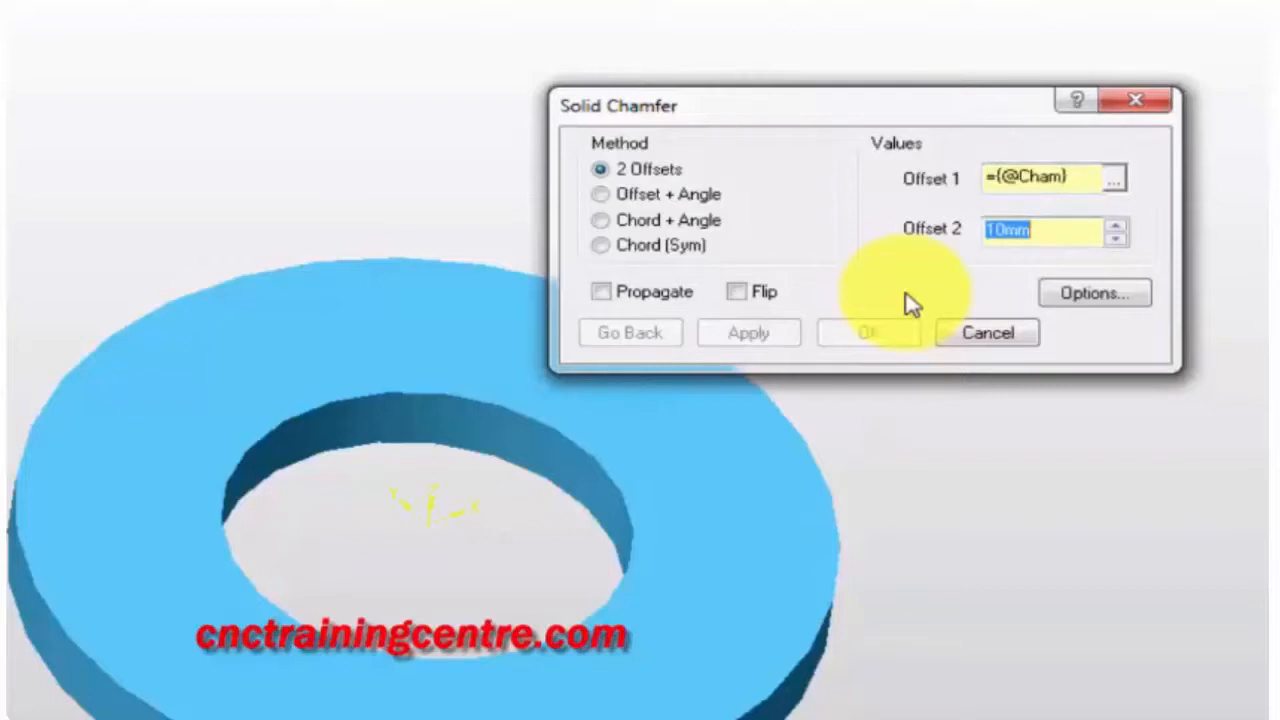
key("ctrl+v")
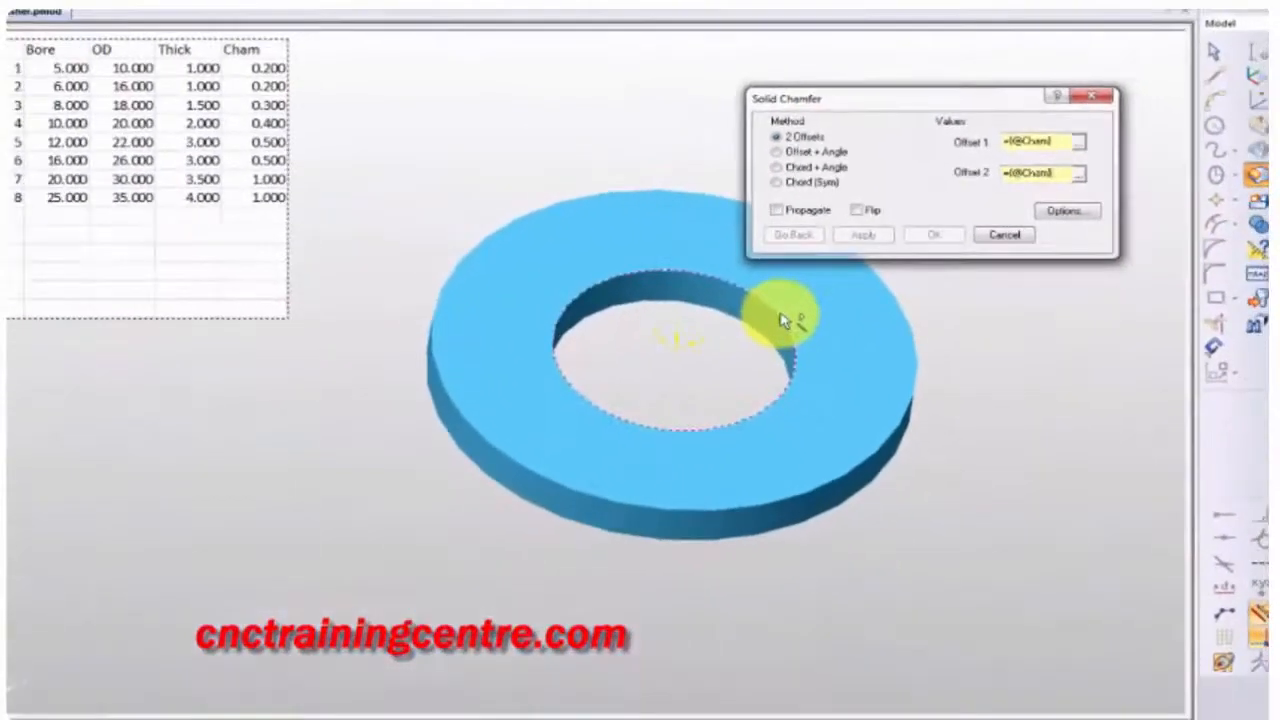
Apply the table-driven chamfer to the bore's upper edge and the washer's upper outer edge
left_click(781, 316)
left_click(864, 234)
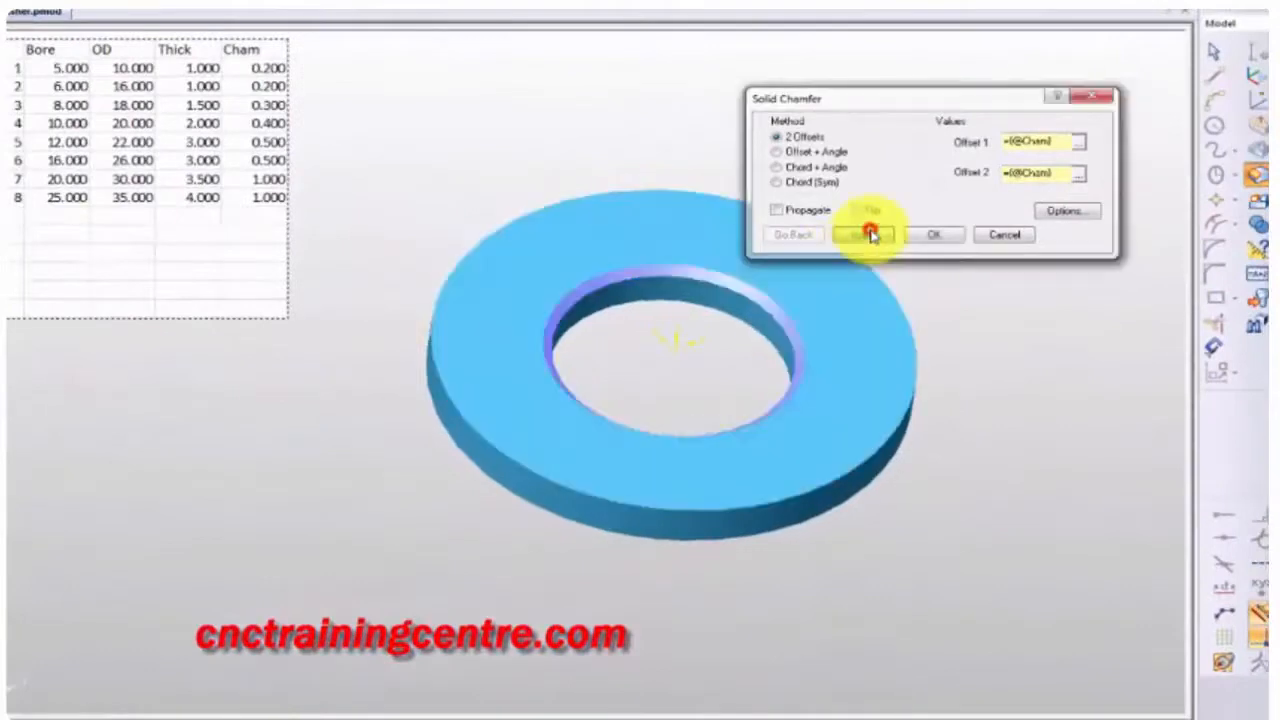
left_click(885, 284)
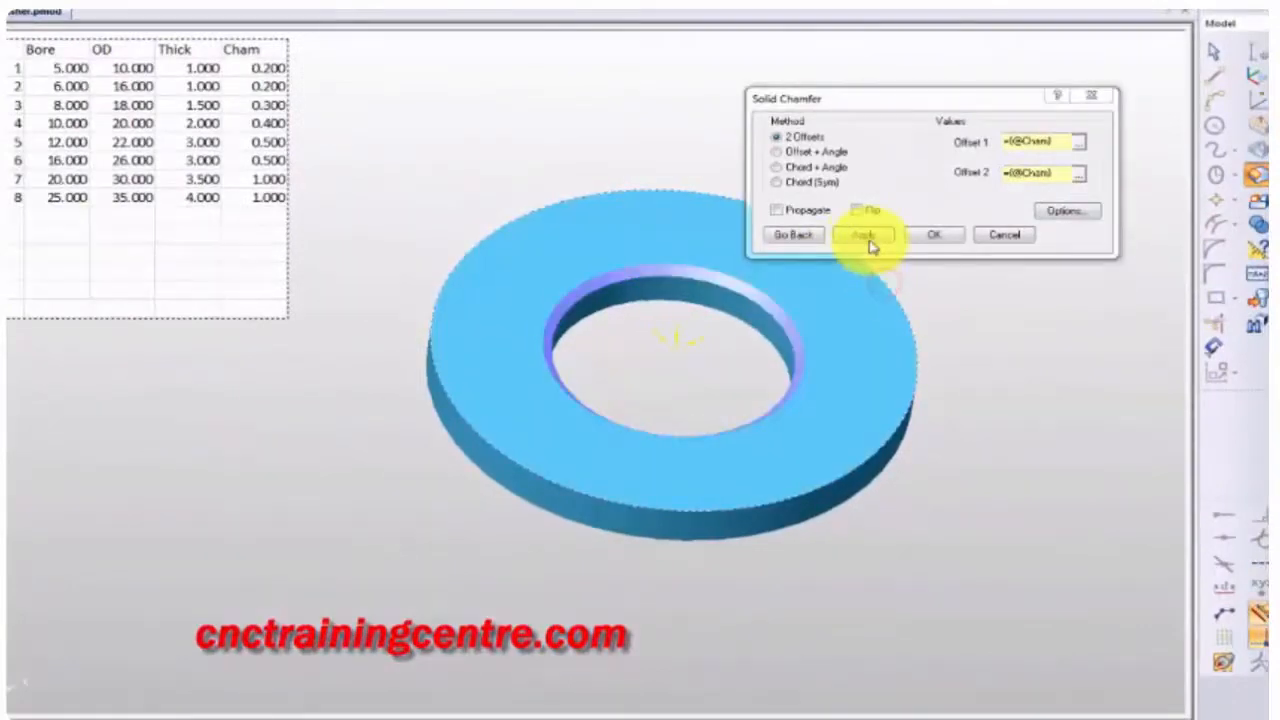
left_click(867, 237)
Apply the same chamfer to the outer edge and bore edge on the washer's underside and finish the chamfer command
middle_click_drag(571, 451, 228, 136)
middle_click_drag(422, 244, 243, 344)
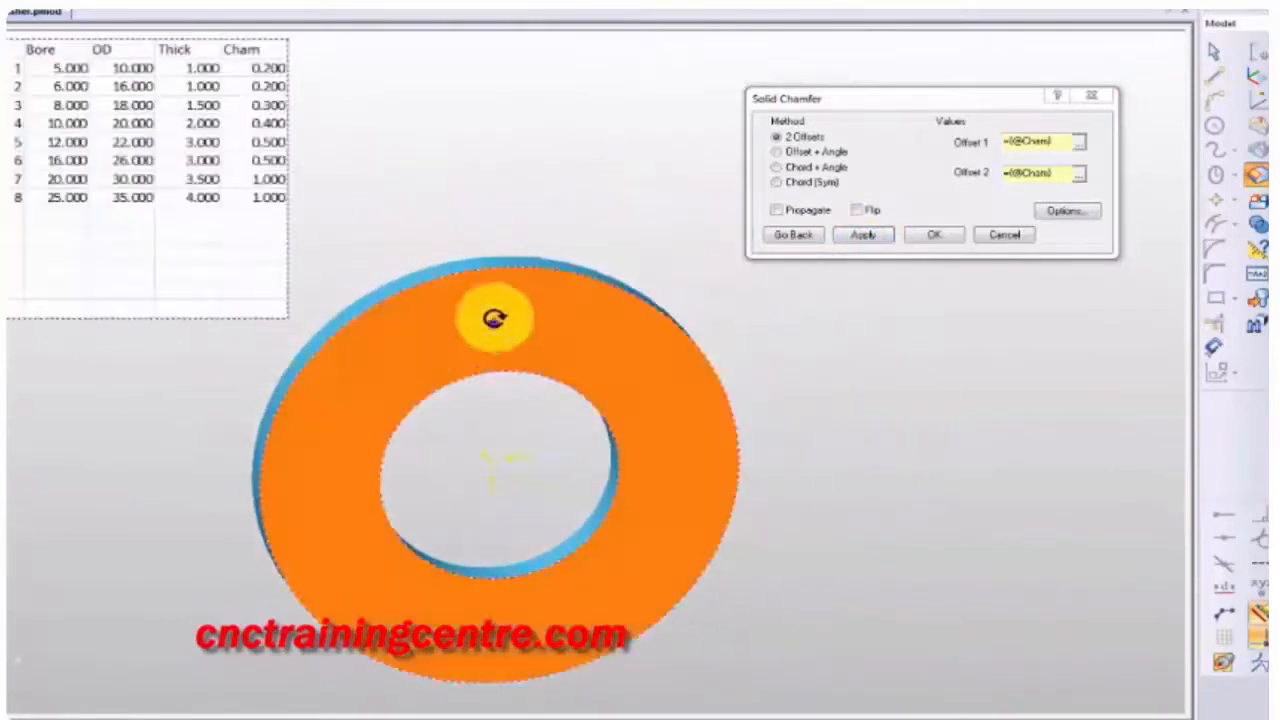
middle_click_drag(494, 318, 495, 289)
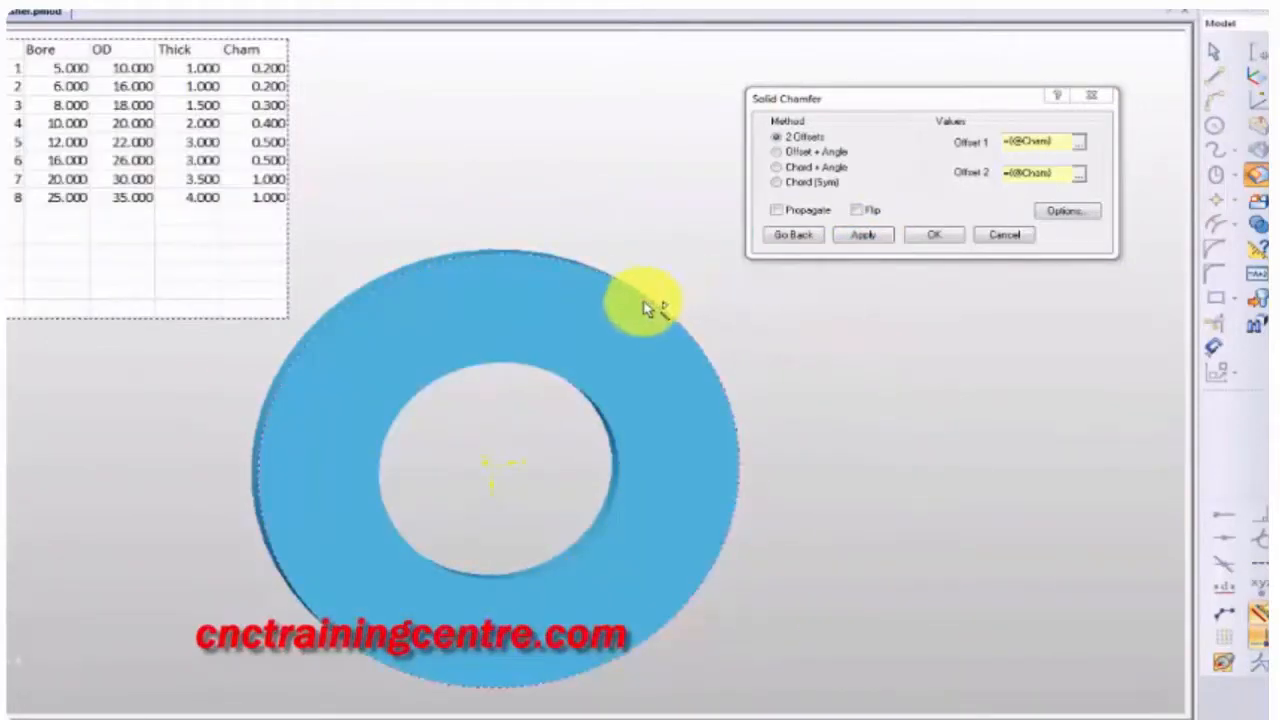
left_click(857, 238)
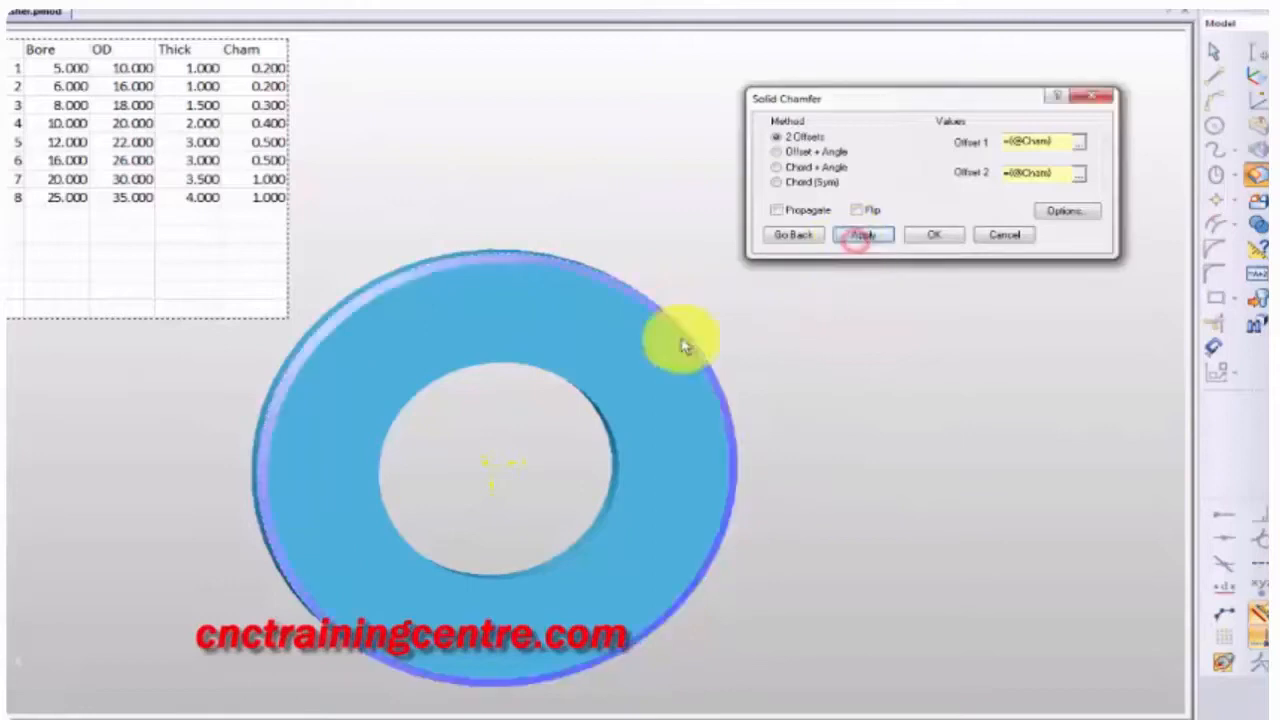
left_click(588, 396)
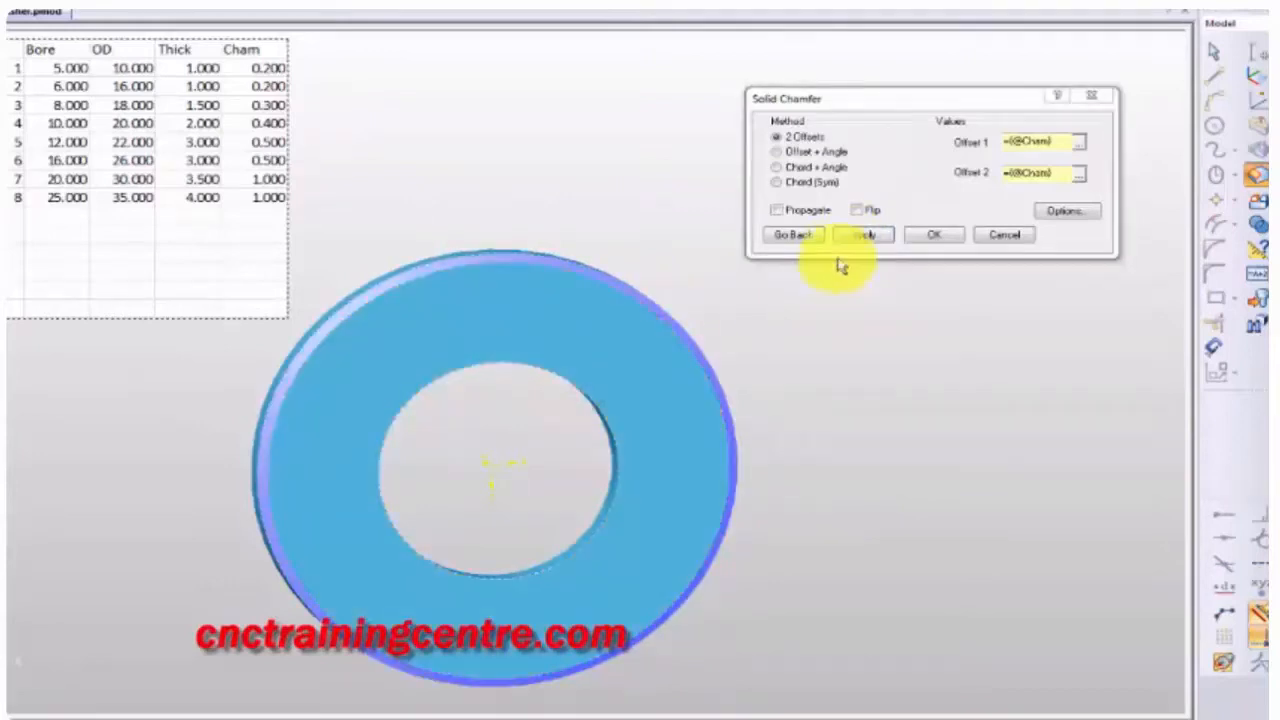
left_click(866, 235)
left_click(916, 236)
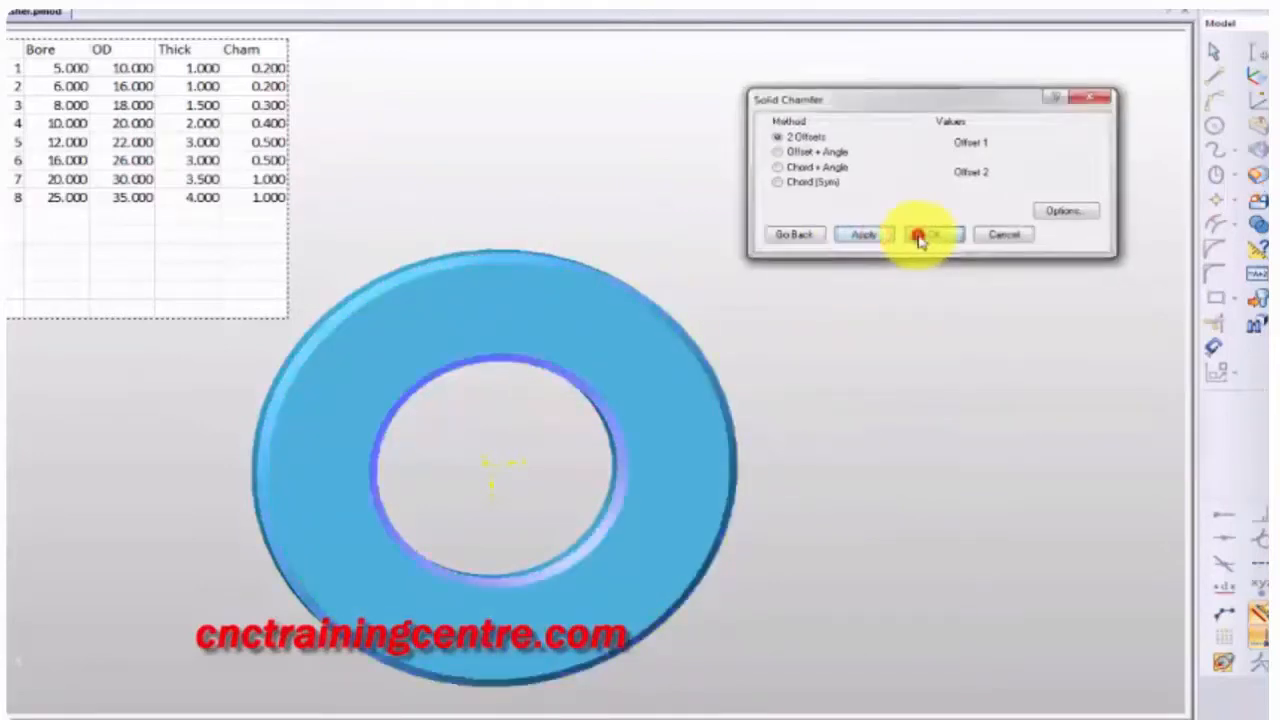
Activate washer variations 1 through 7 in turn to check how the chamfers follow the table
middle_click_drag(372, 366, 496, 190)
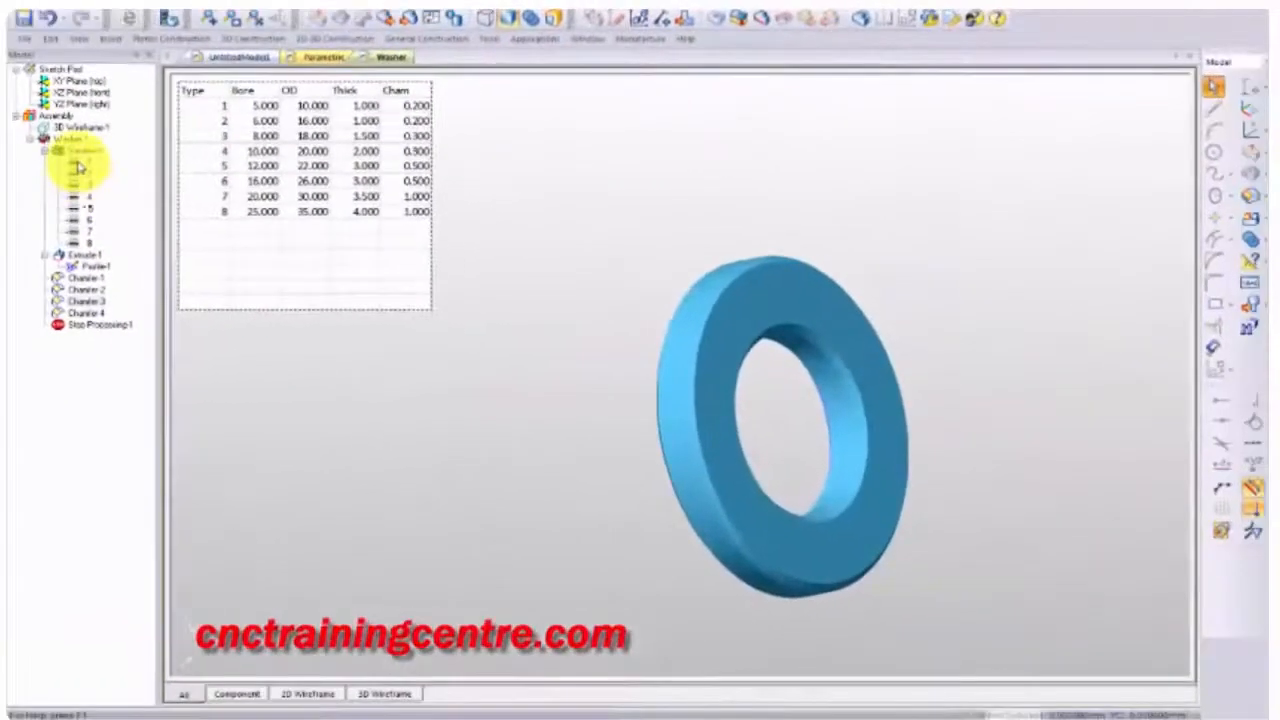
left_click(79, 166)
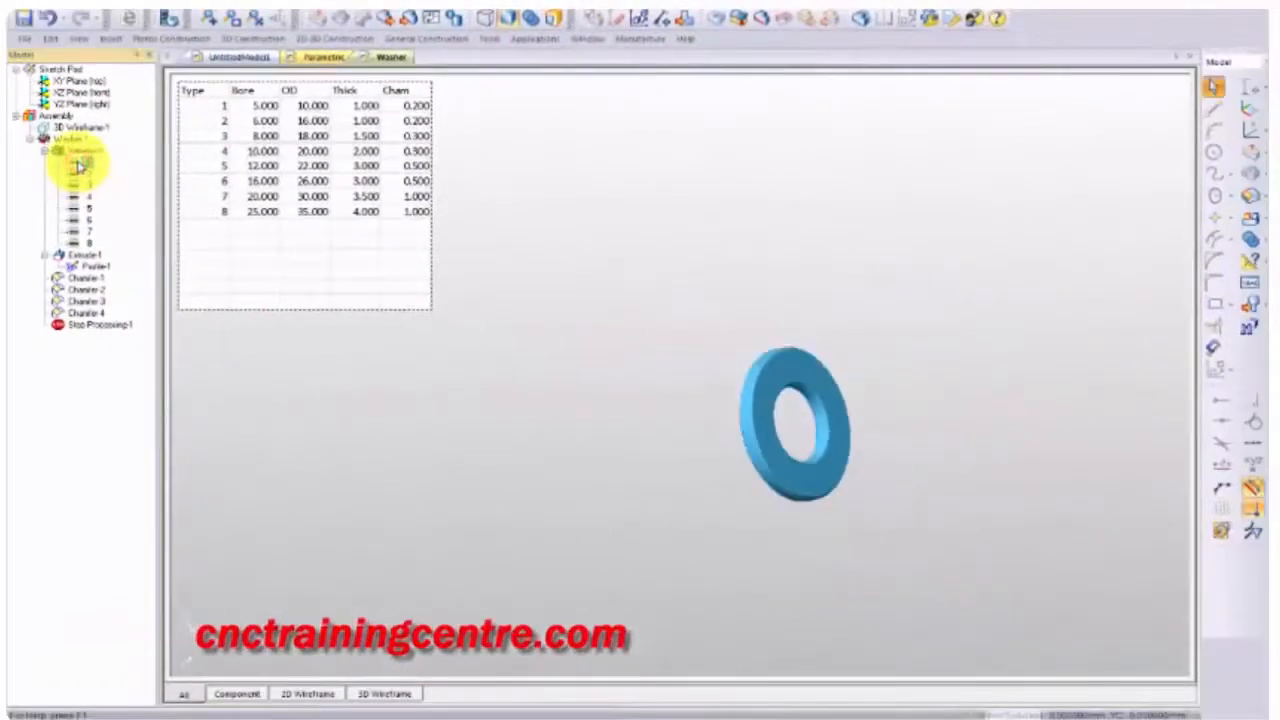
middle_click_drag(697, 437, 544, 393)
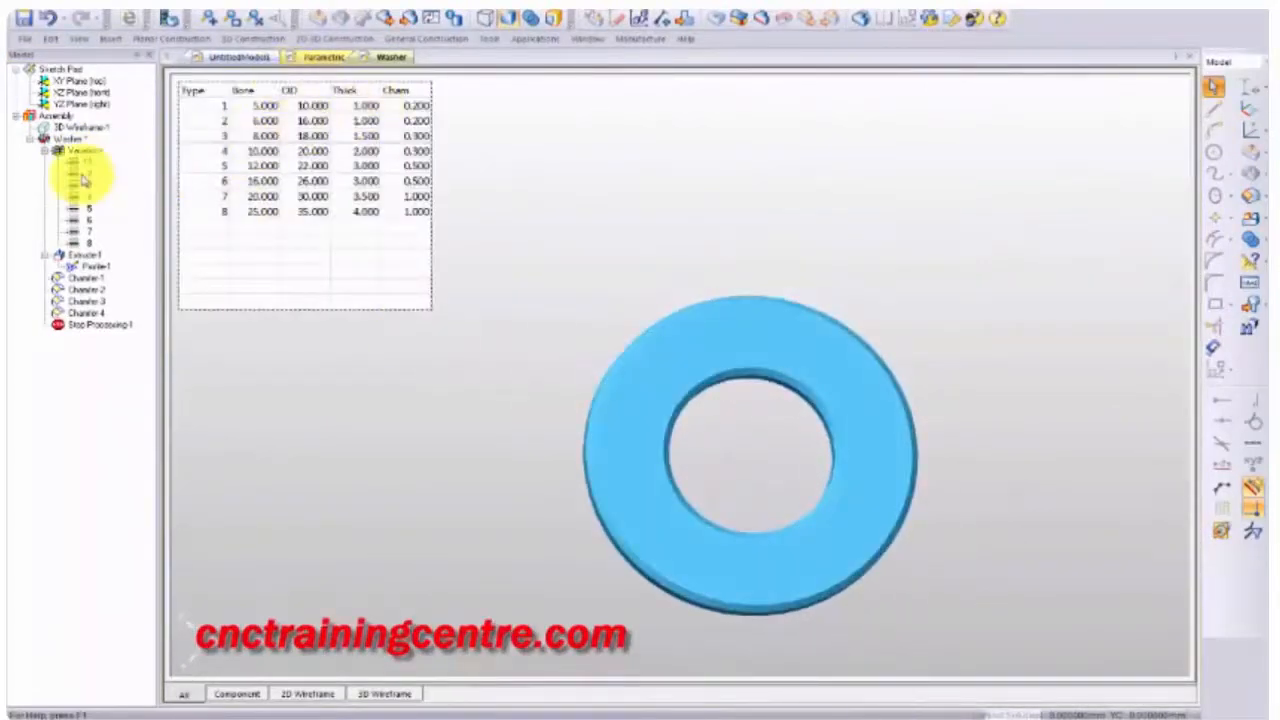
double_click(82, 176)
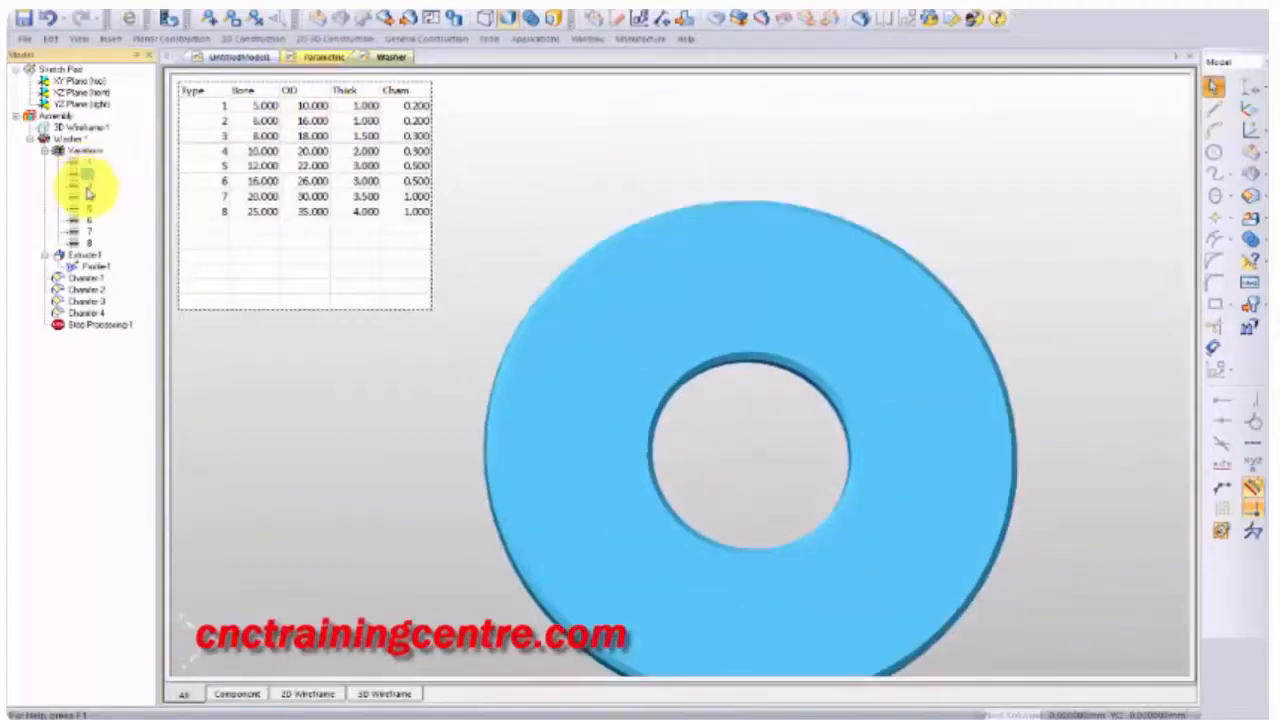
double_click(84, 187)
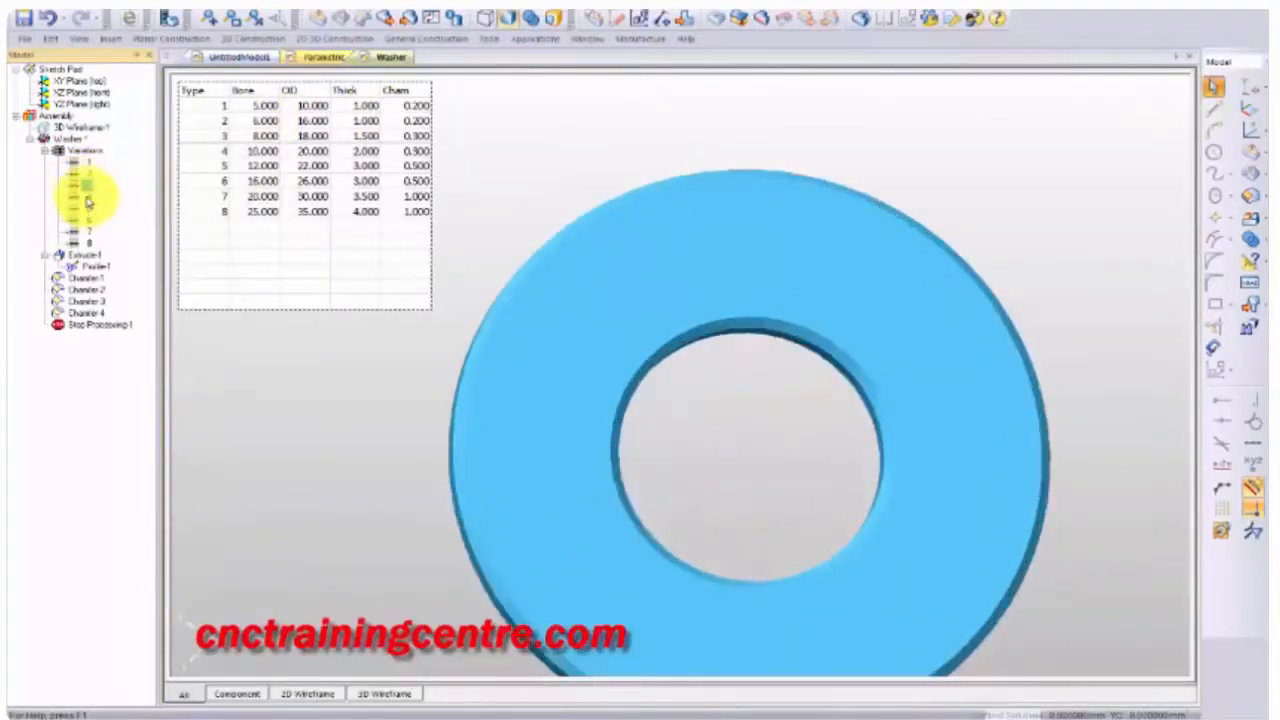
double_click(86, 196)
double_click(88, 210)
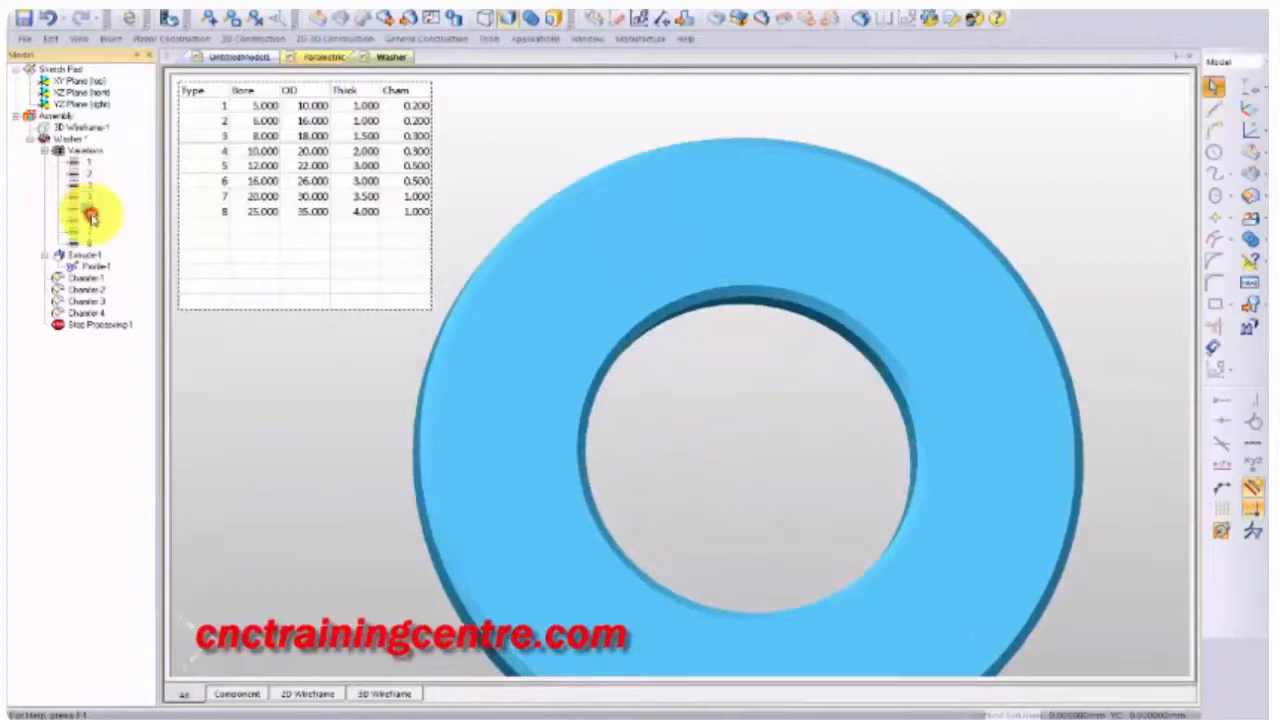
double_click(81, 222)
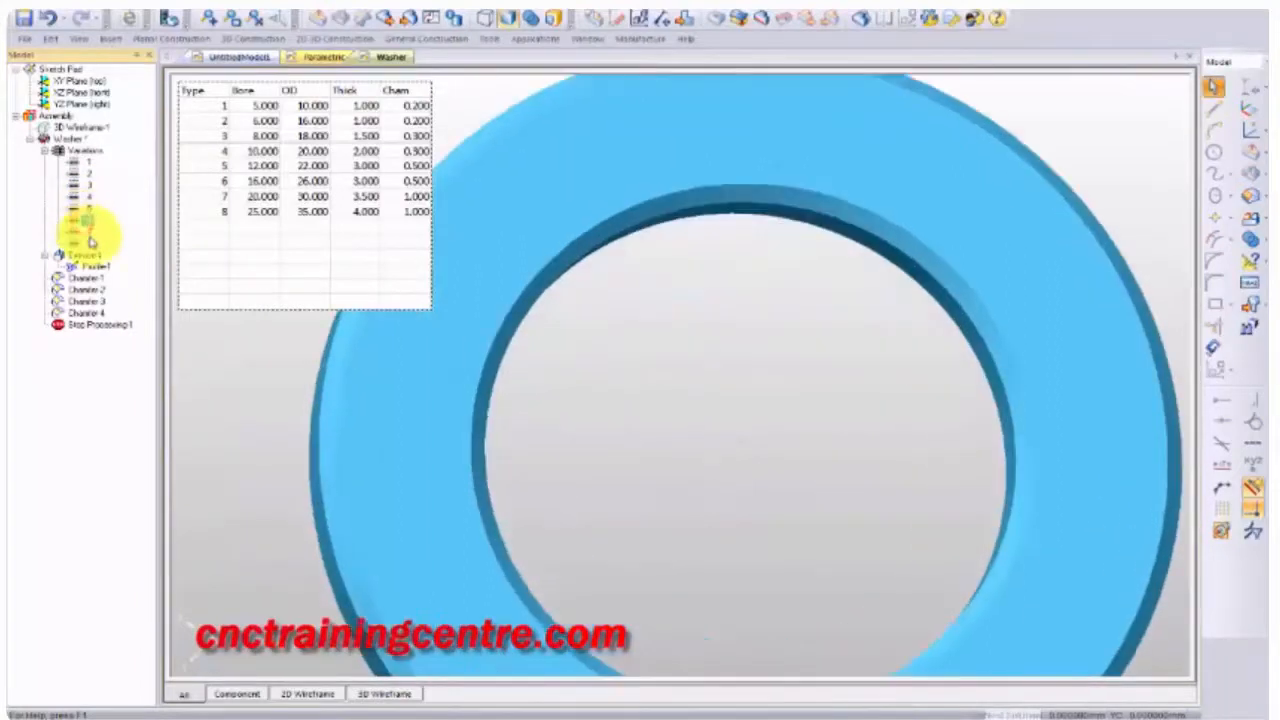
double_click(86, 232)
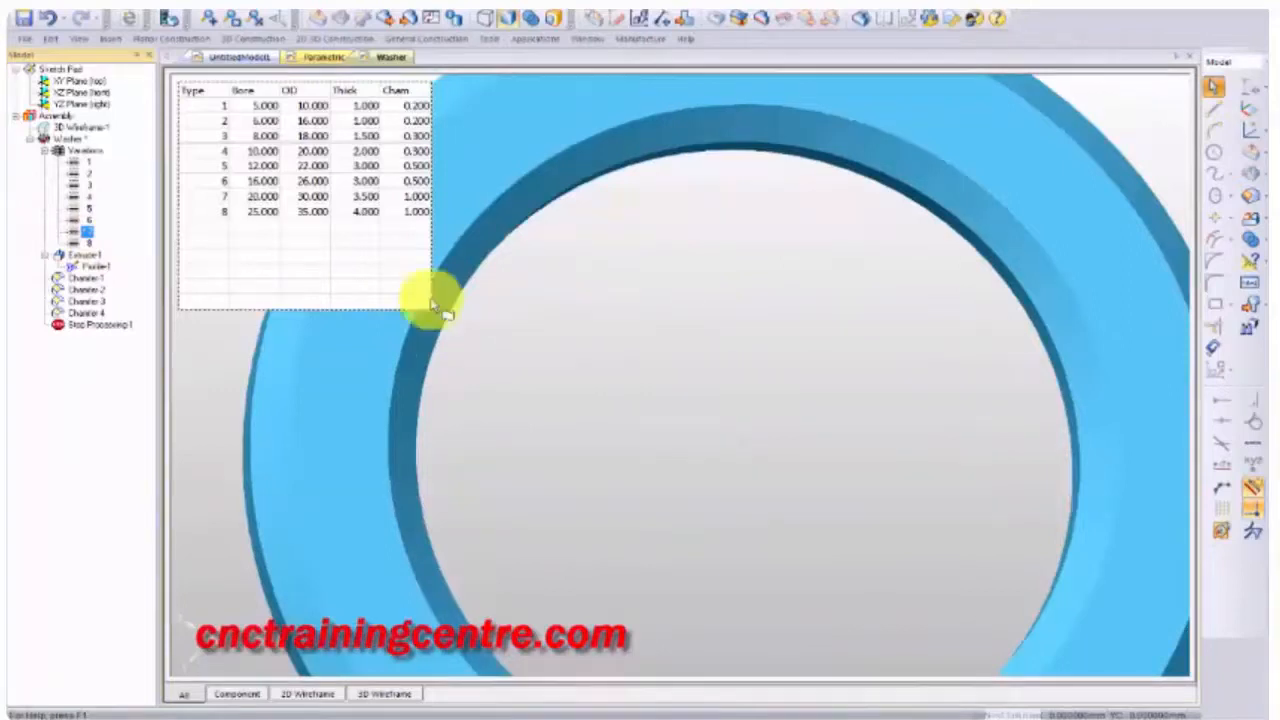
Open the linked washer table in Excel, select the bore value of type 1, and close the workbook
double_click(287, 234)
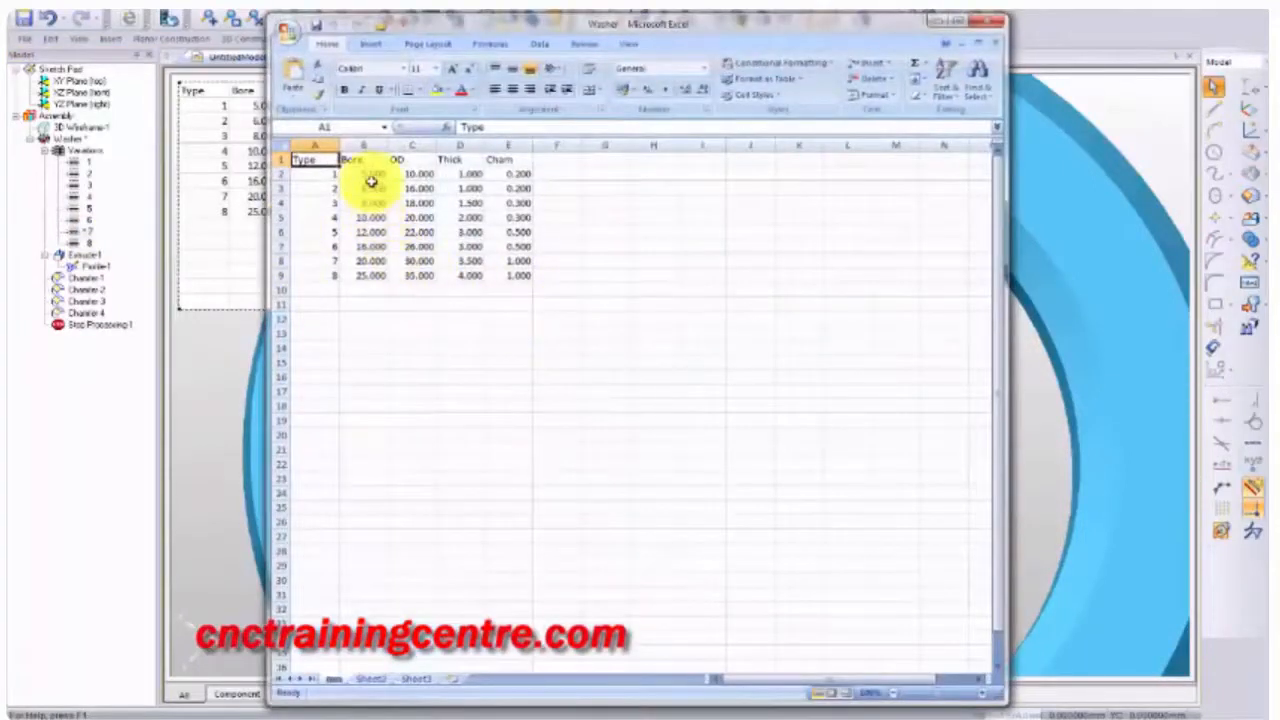
left_click(370, 174)
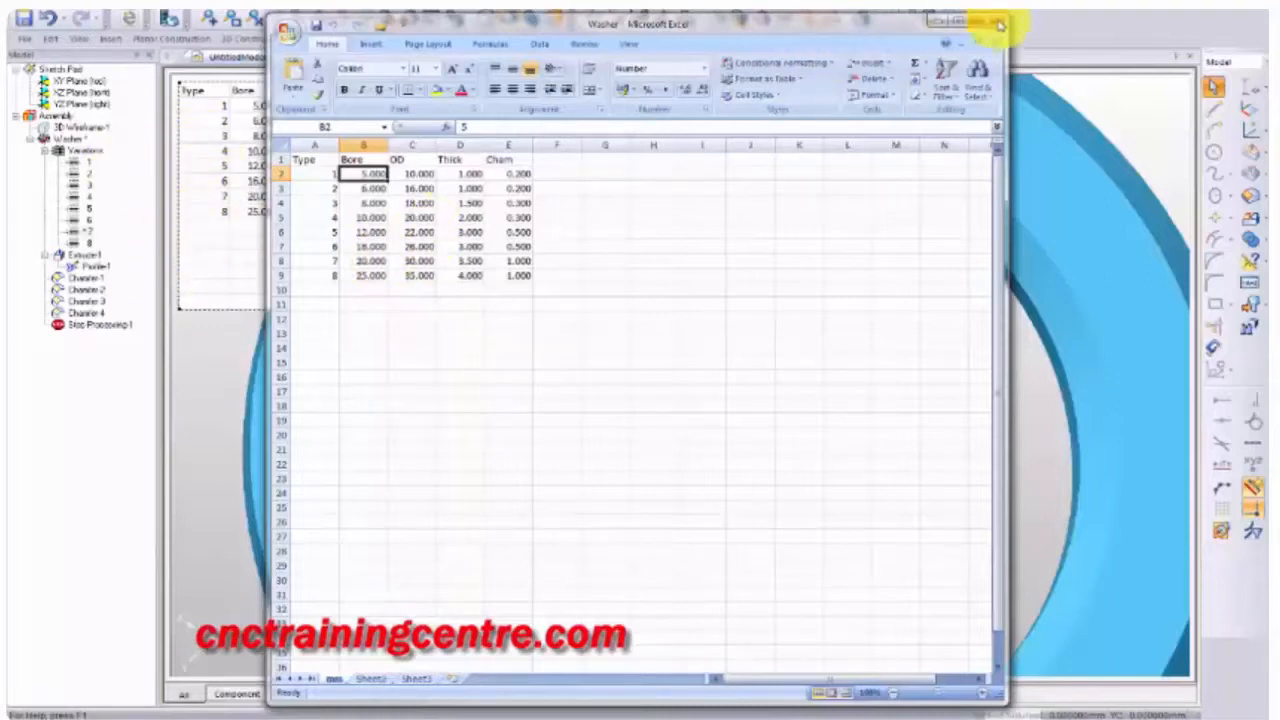
left_click(988, 21)
left_click(575, 405)
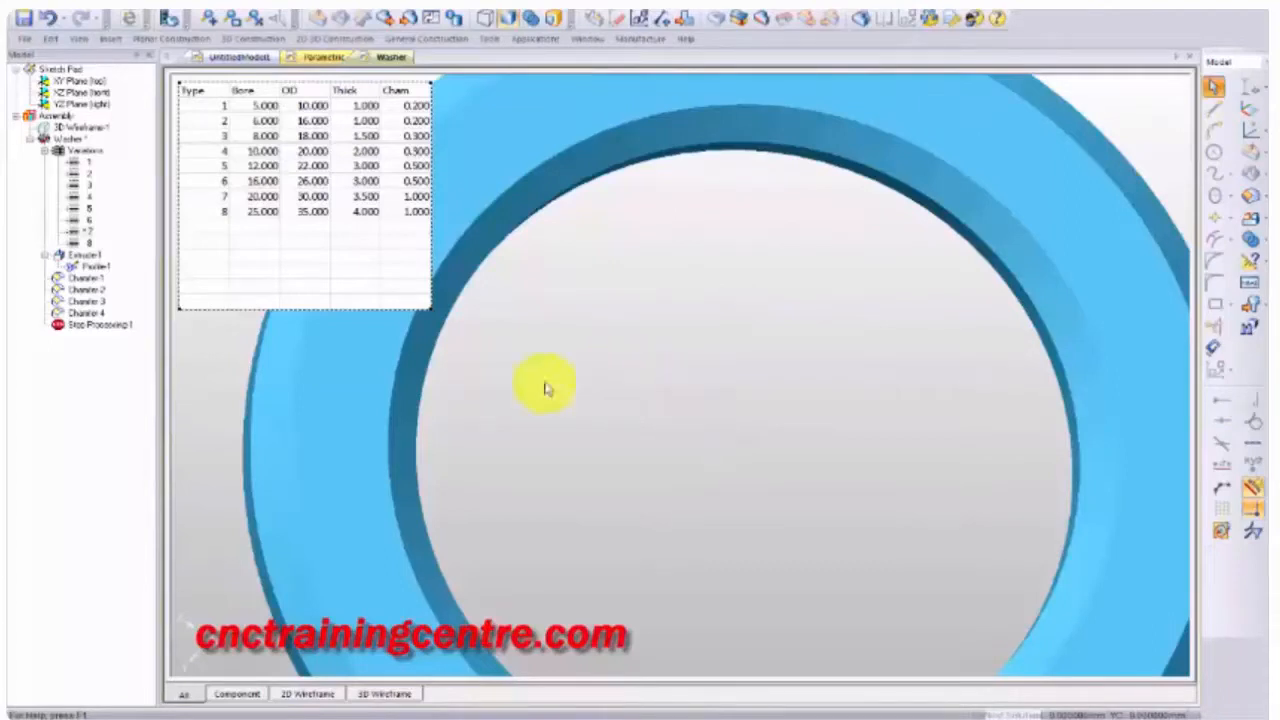
Hide the washer component's parameter table in the model view
right_click(72, 142)
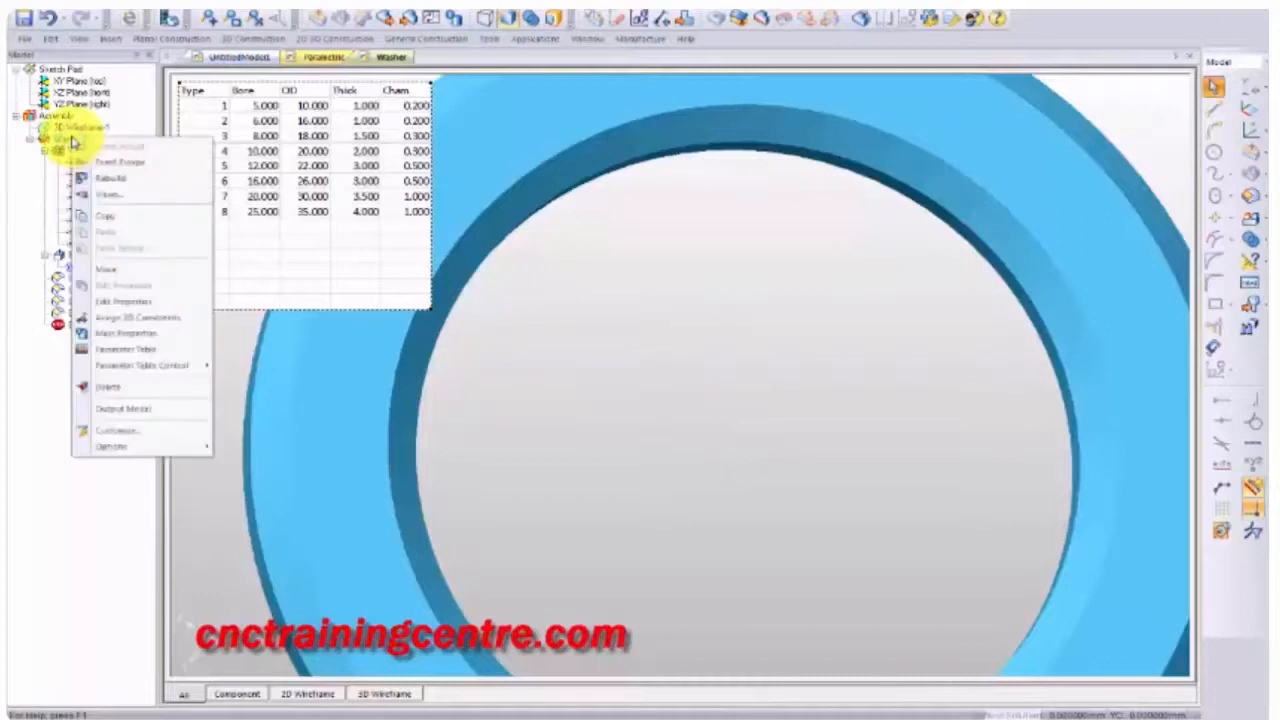
mouse_move(134, 366)
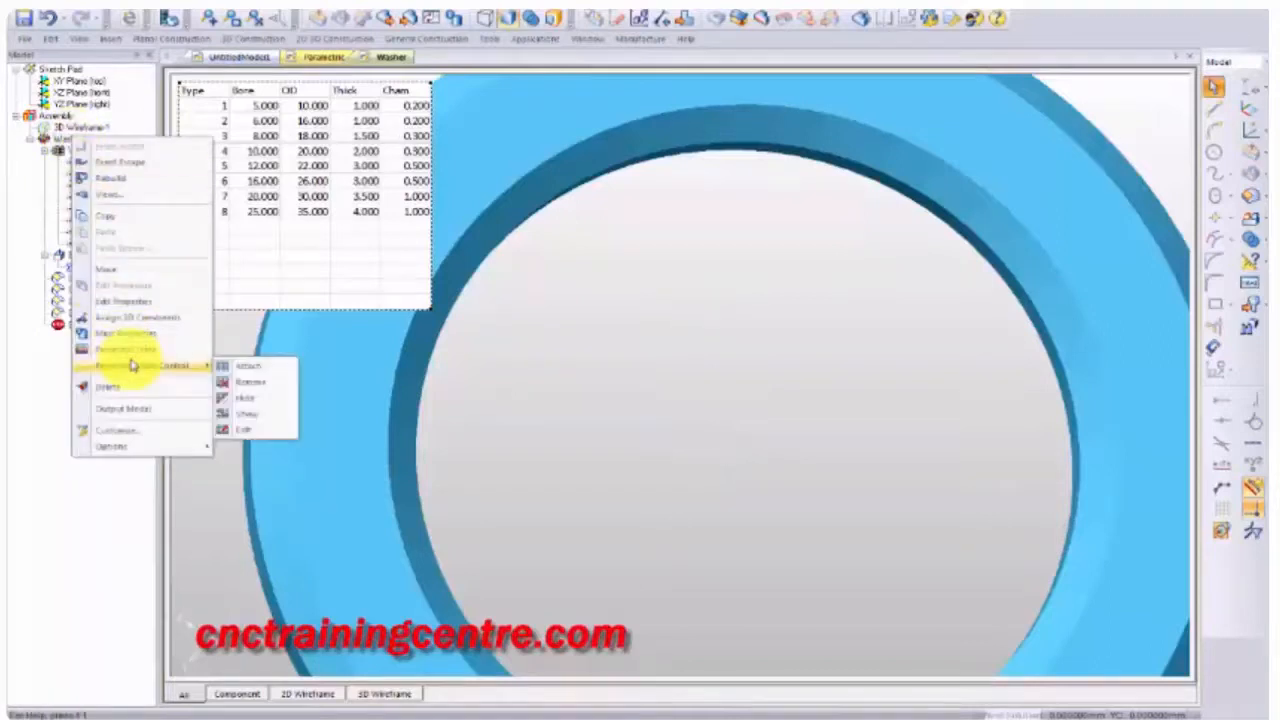
left_click(247, 398)
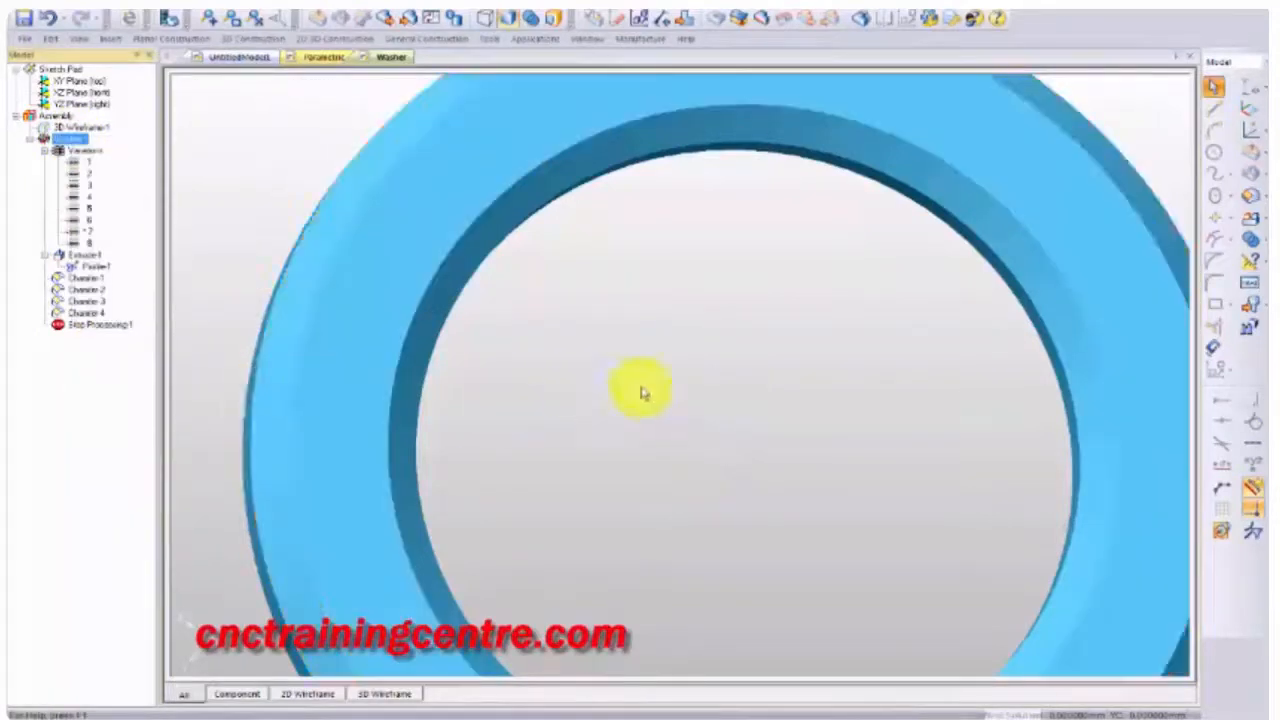
Activate washer variations 1, 2, 3 and 4 in turn to check the model with the table hidden
scroll(619, 332, "down", 5)
middle_click_drag(734, 446, 697, 334)
double_click(88, 166)
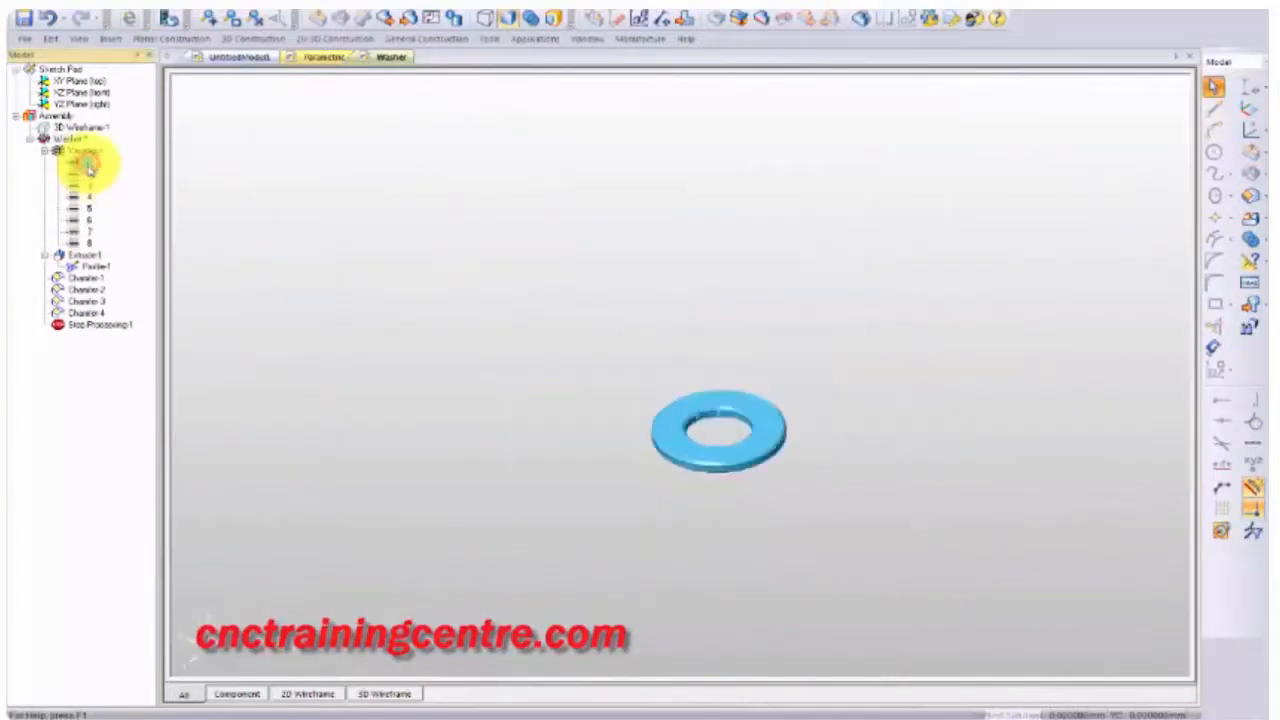
double_click(87, 175)
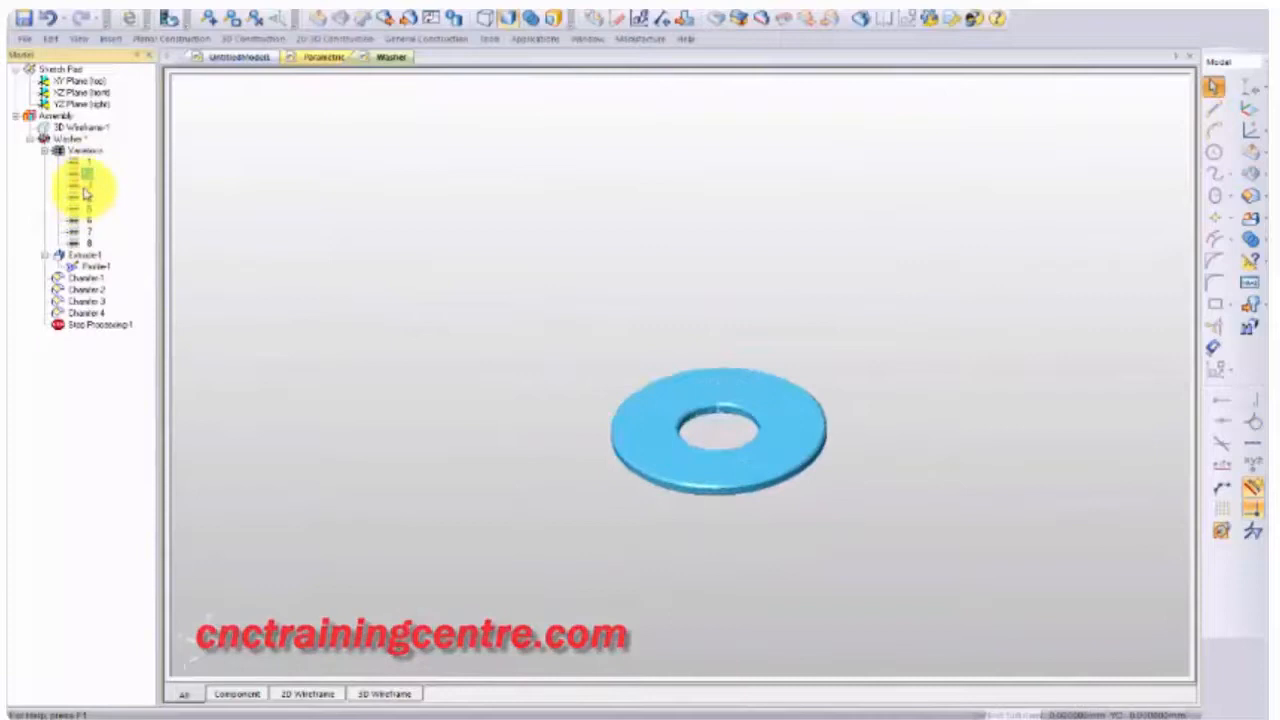
double_click(84, 188)
double_click(86, 198)
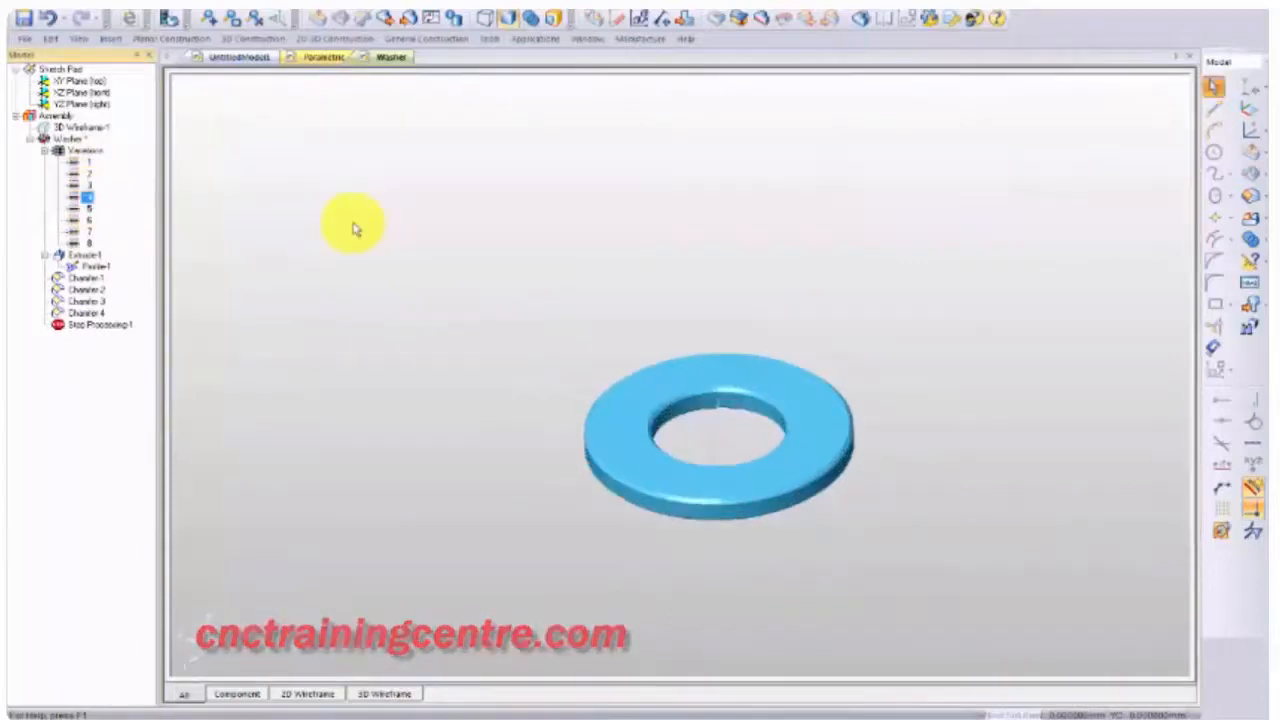